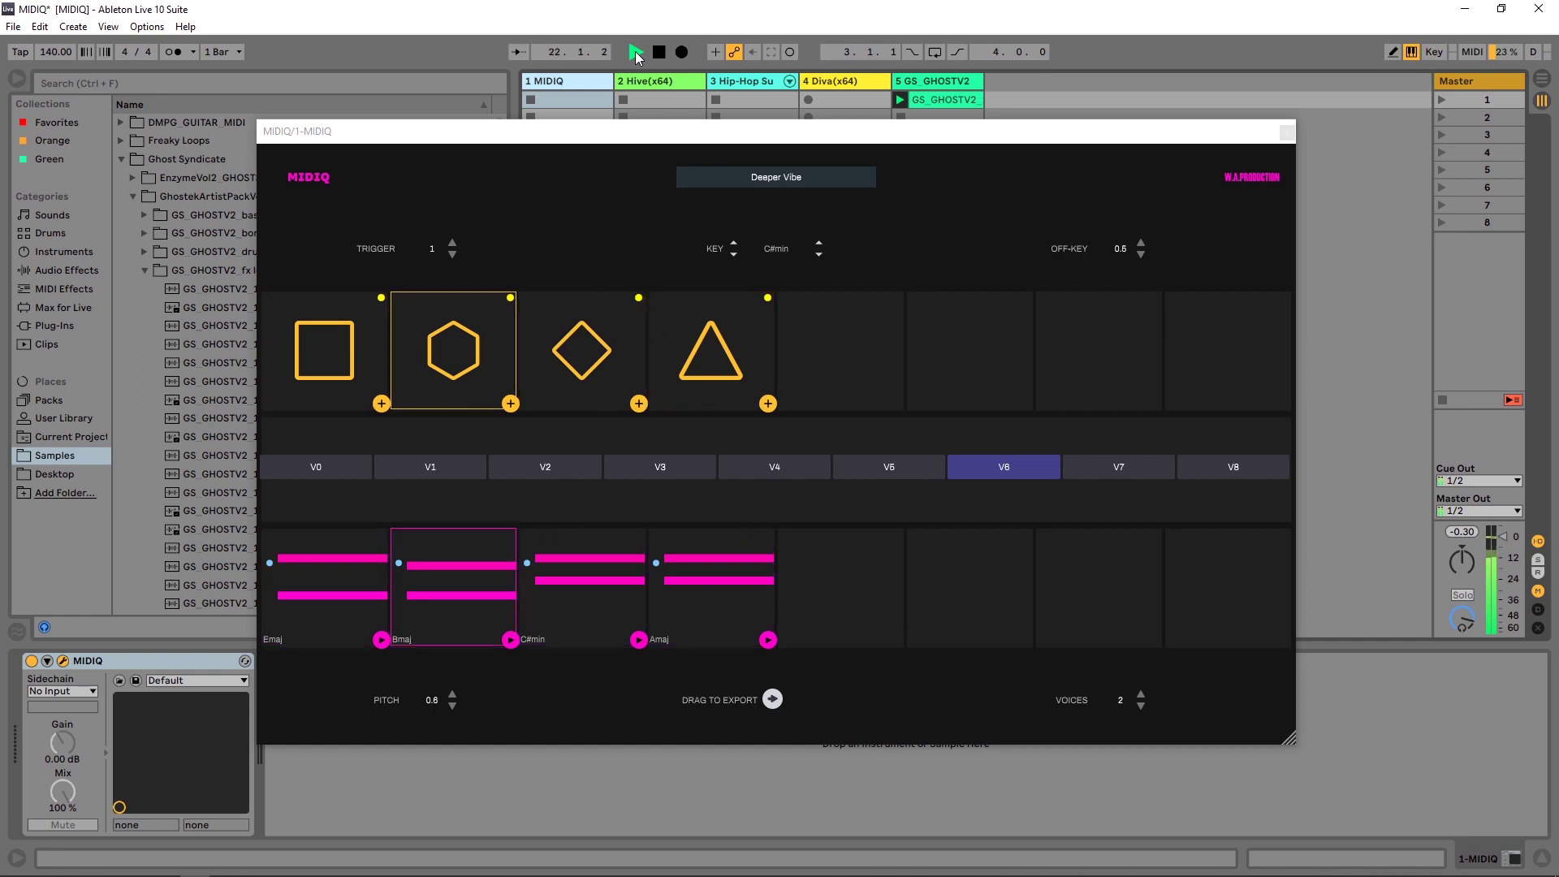
- Stop playback, then shrink the MIDIQ window and move it up and left
key("space")
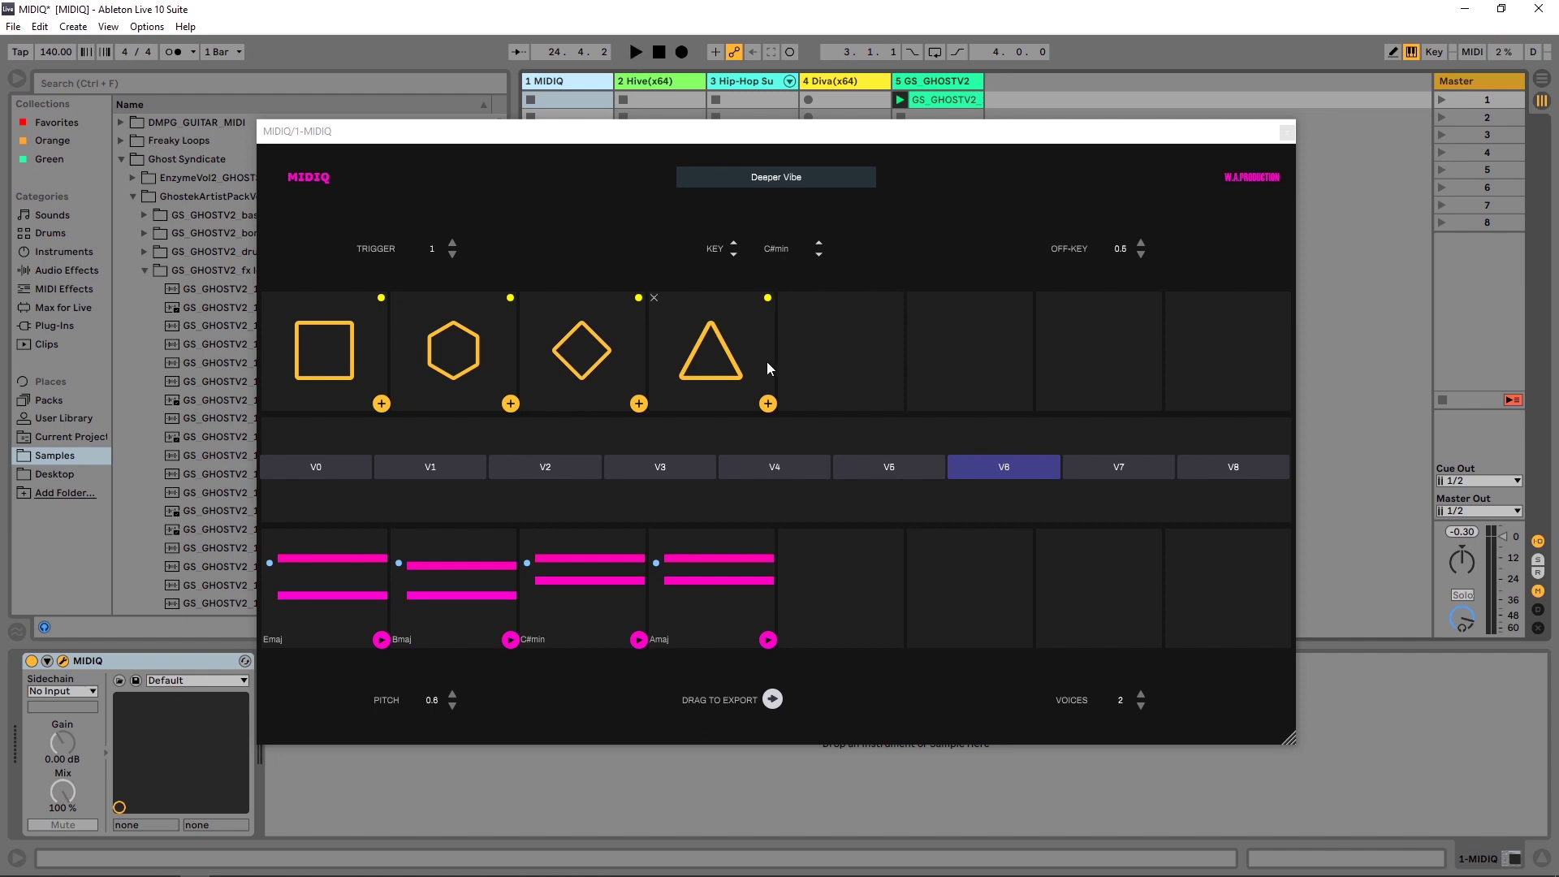
mouse_move(1291, 743)
left_mouse_down()
mouse_move(1129, 647)
mouse_move(1286, 733)
left_mouse_up()
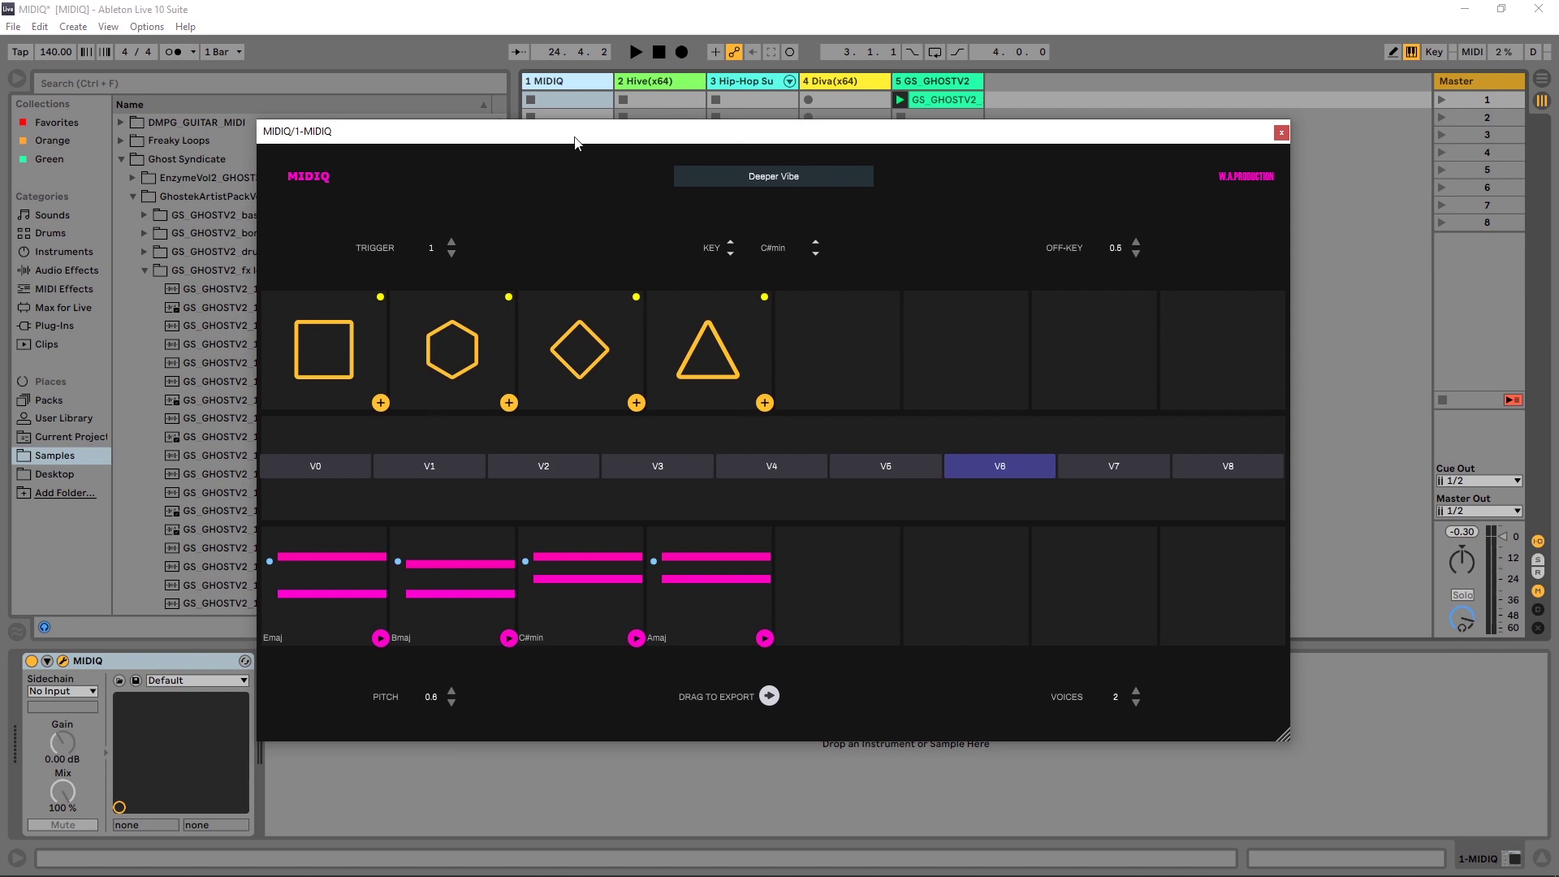
left_click_drag(493, 158, 978, 147)
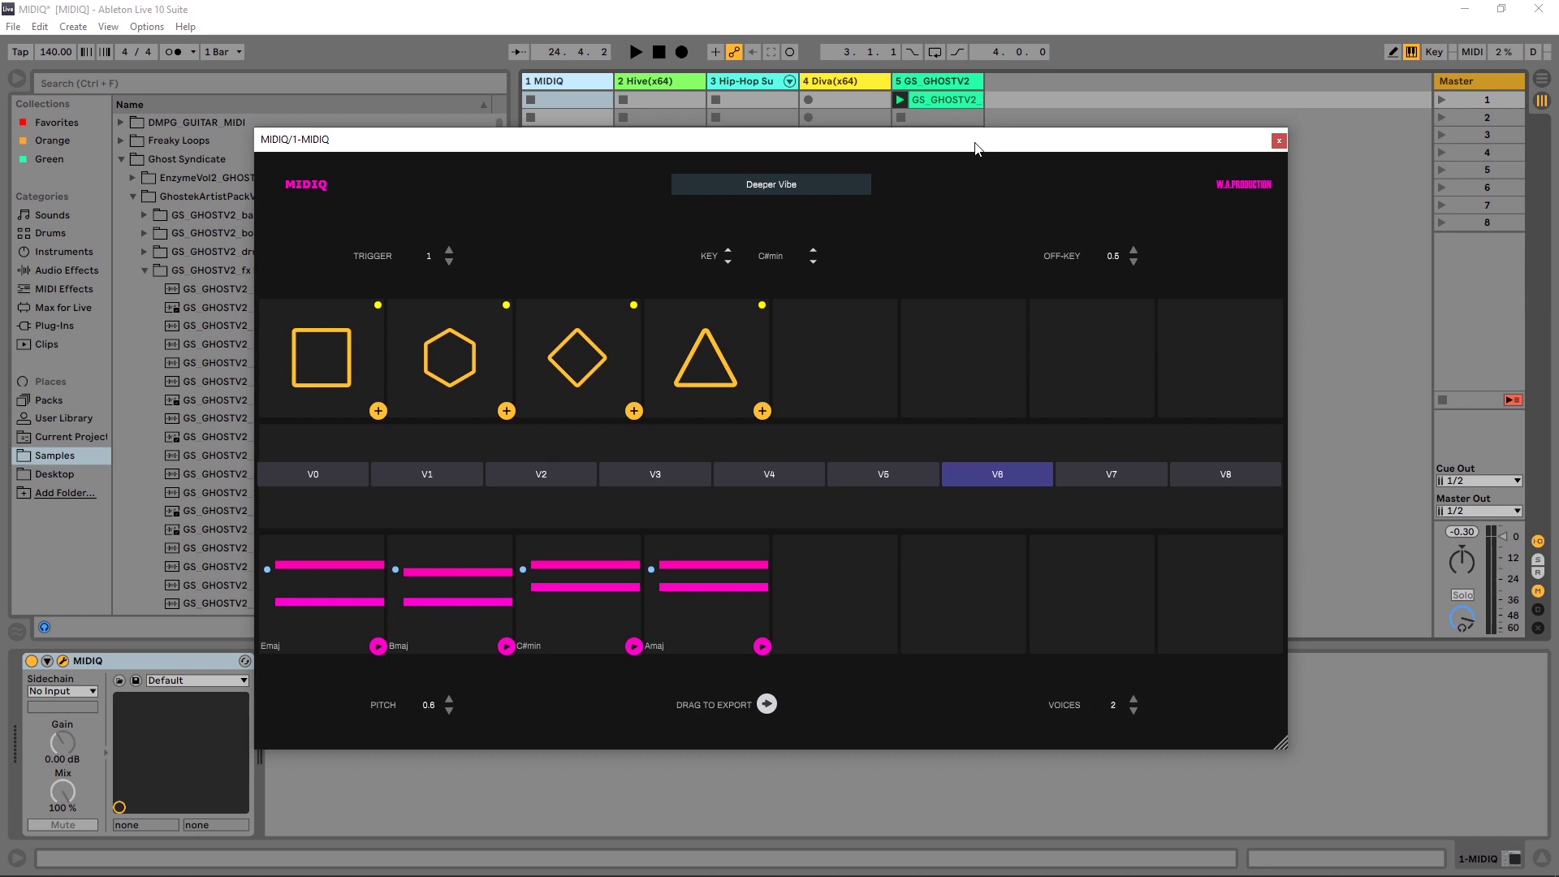
- Play the Emaj, Bmaj, C#min, Amaj progression once, then stop it
key("space")
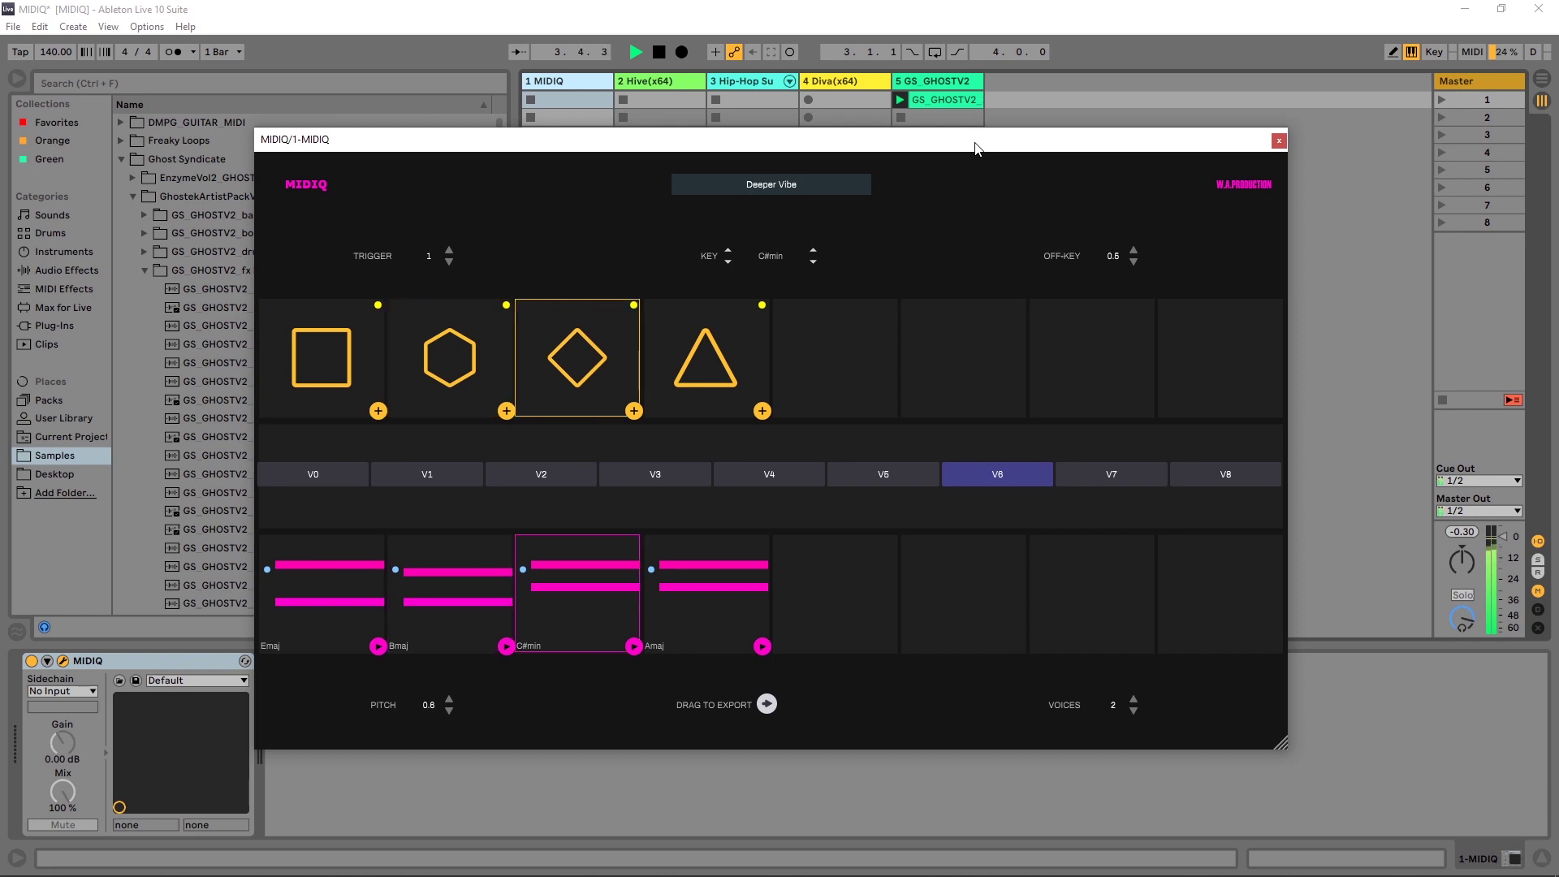
key("space")
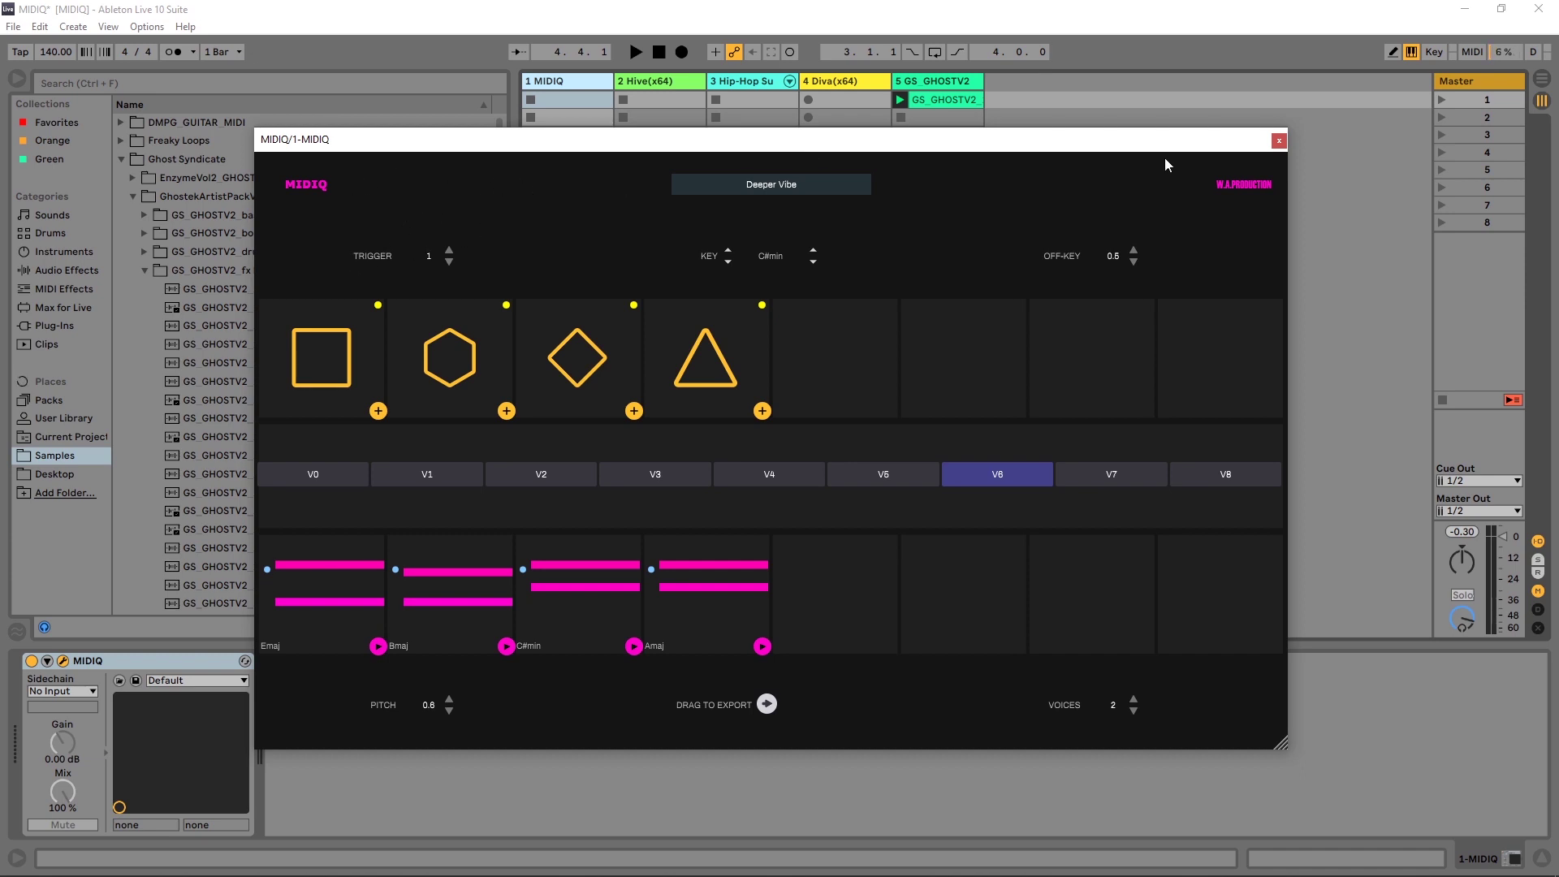
- Close the MIDIQ window and audition the Hive track soloed
left_click(1279, 141)
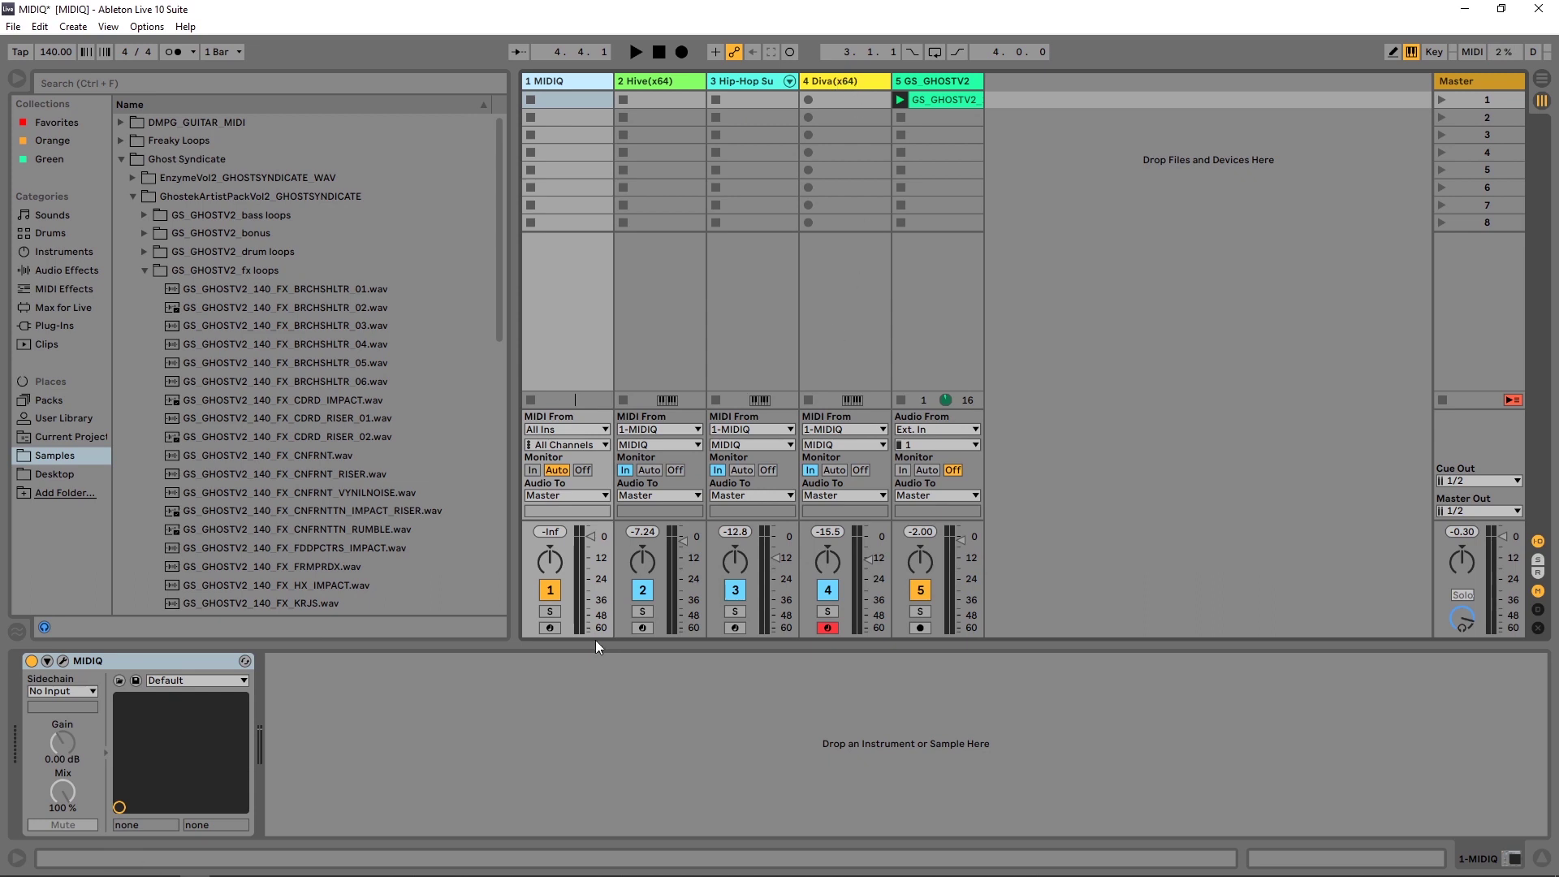
left_click(641, 611)
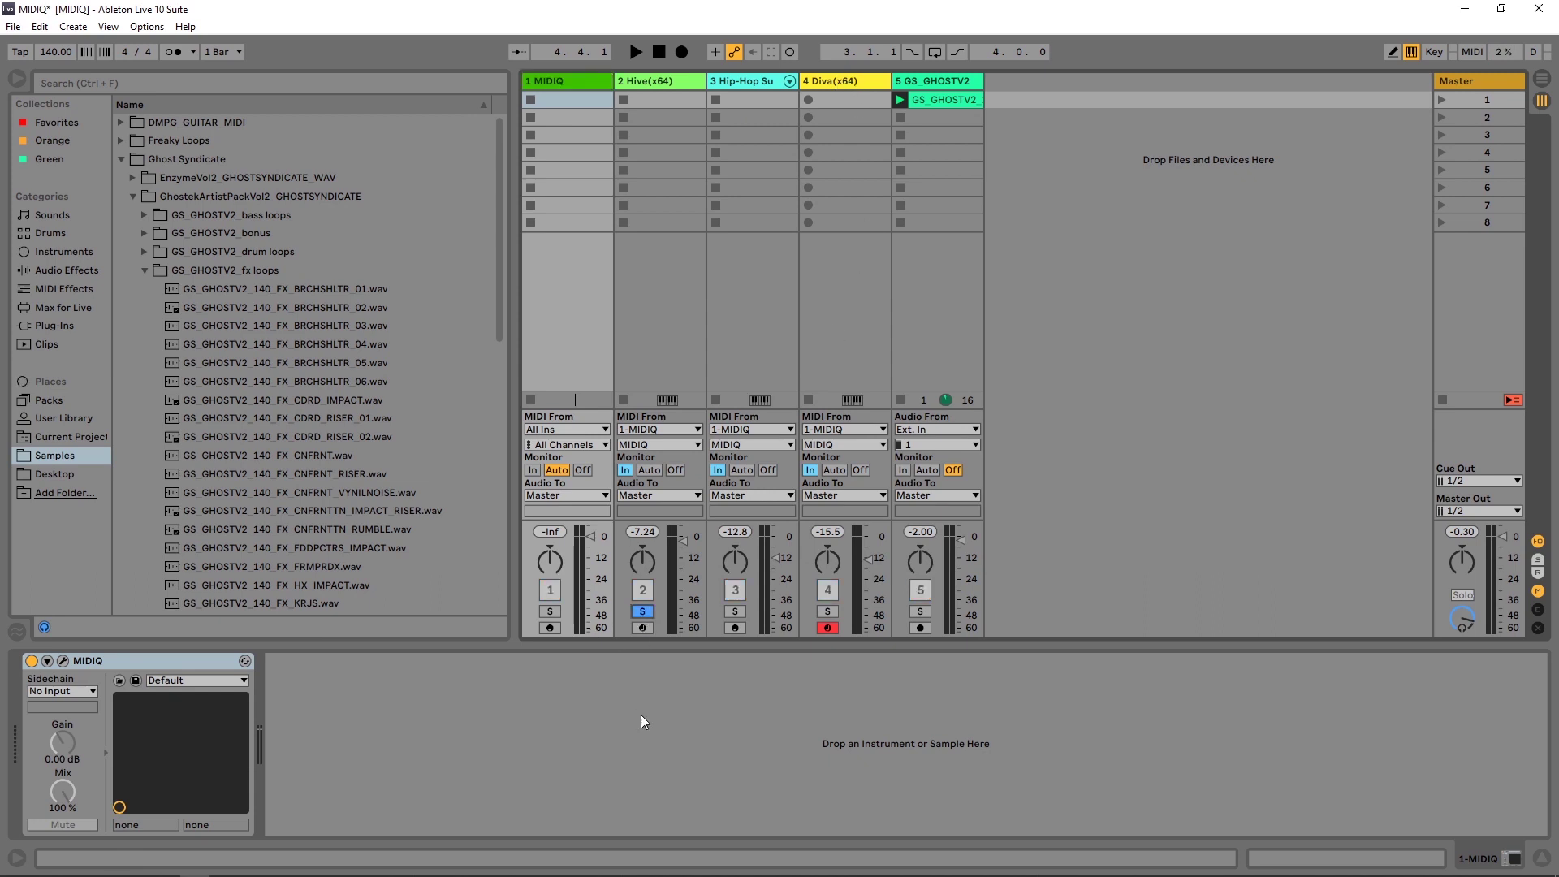
key("space")
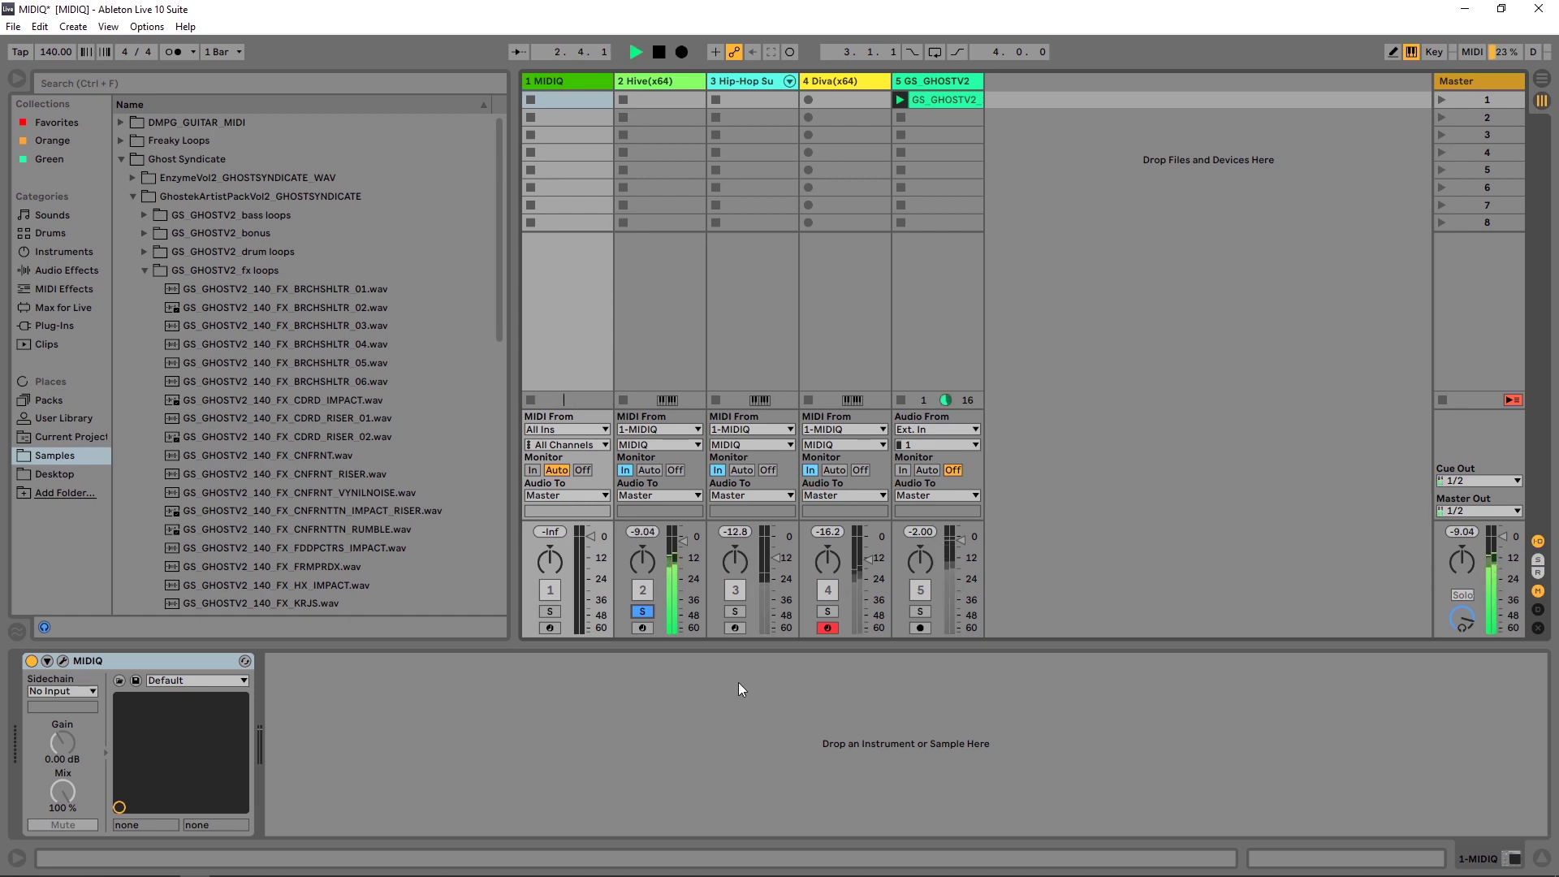
key("space")
- Audition the Hip-Hop Sub and Diva tracks soloed in turn
left_click(736, 611)
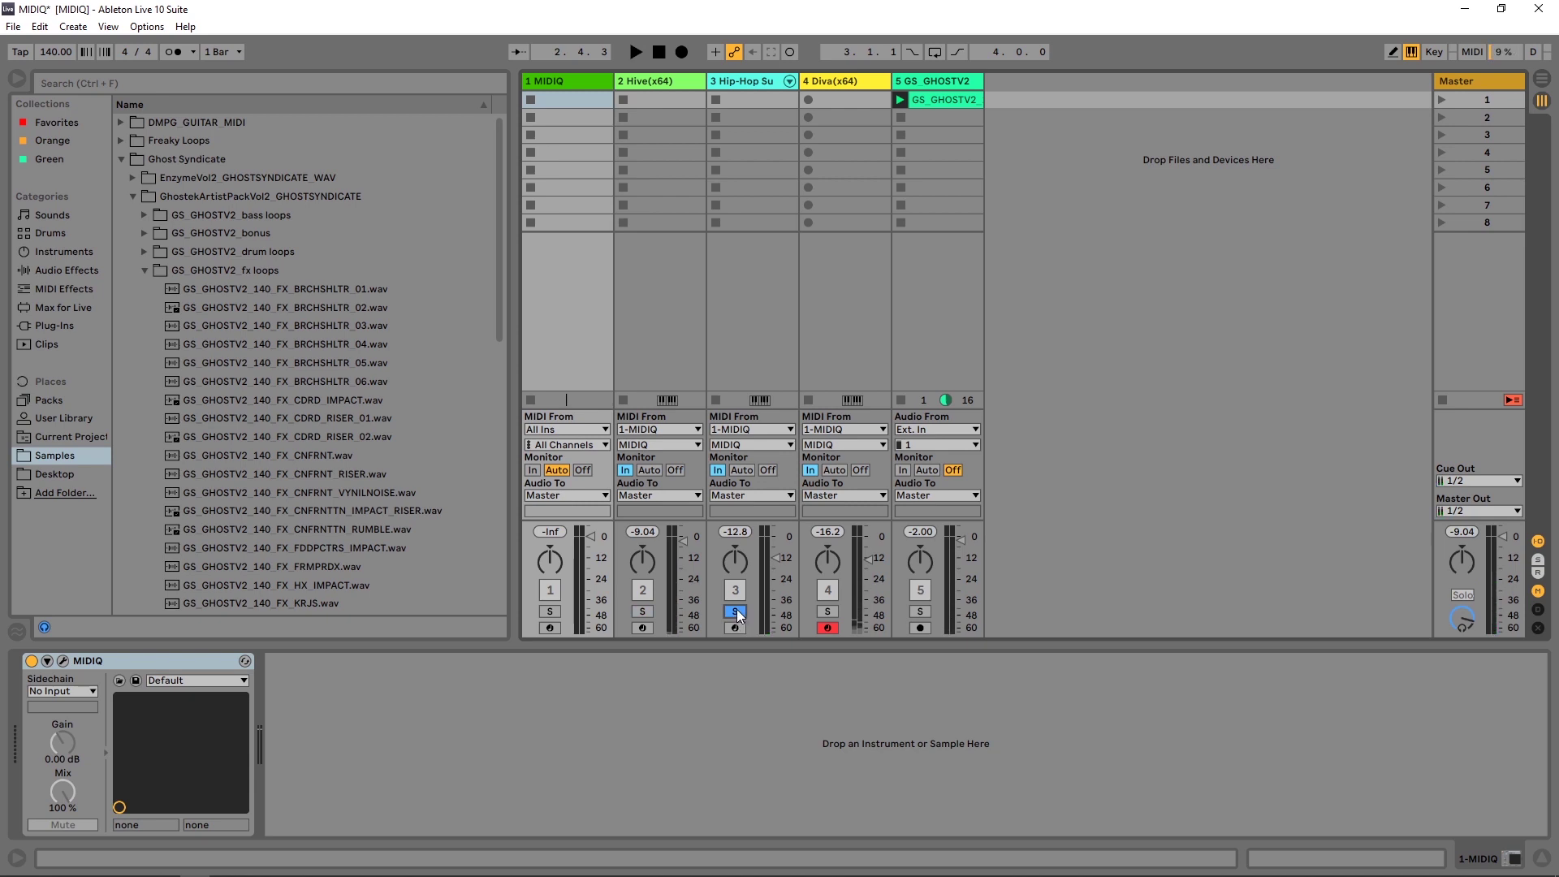
key("space")
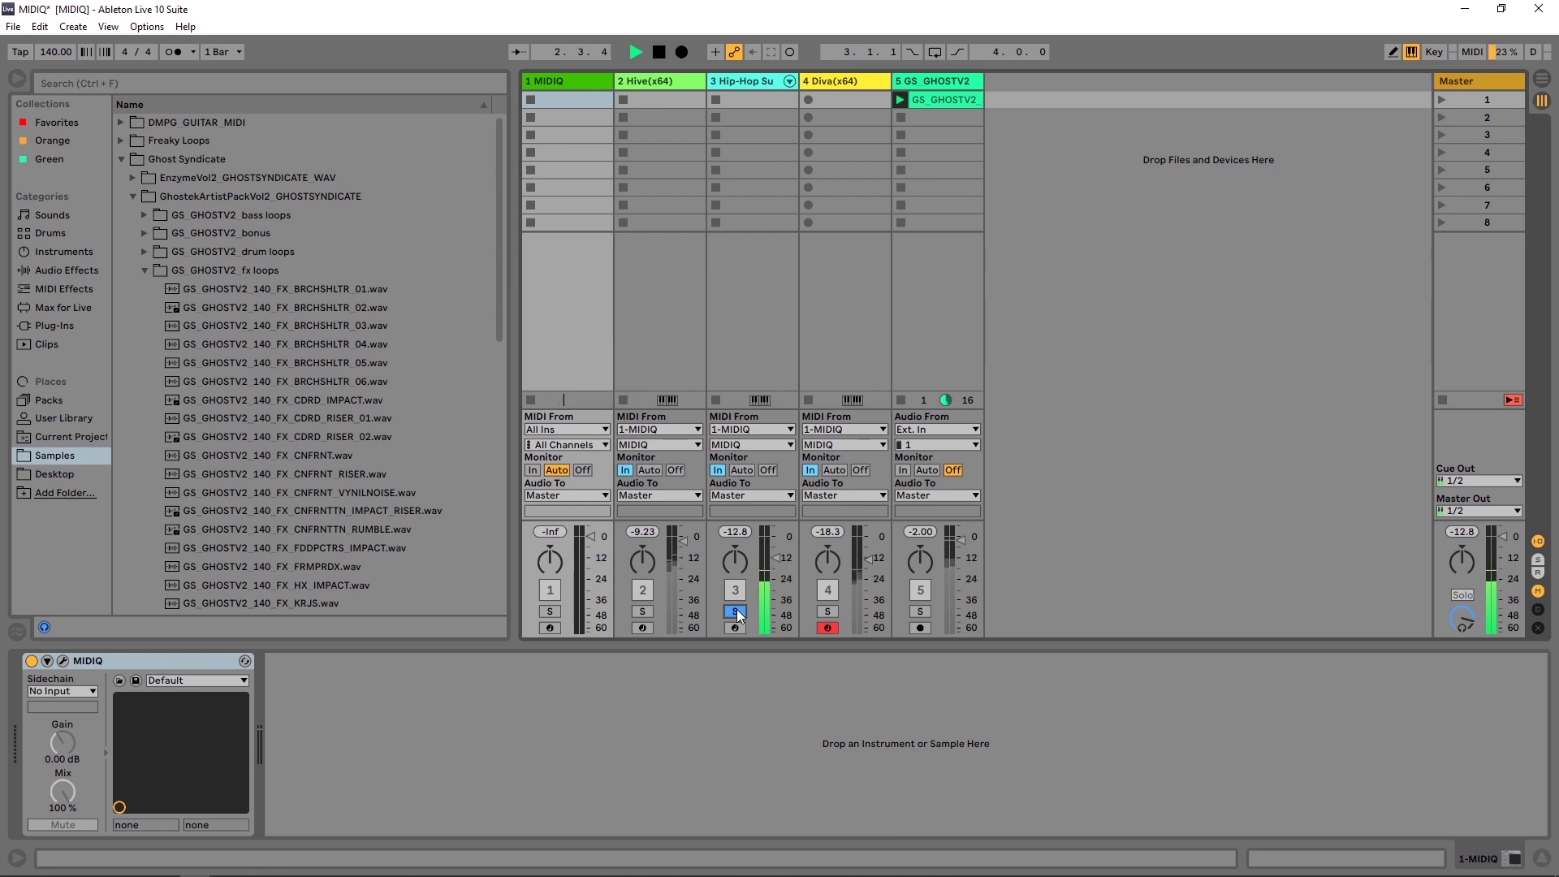
key("space")
left_click(828, 611)
key("space")
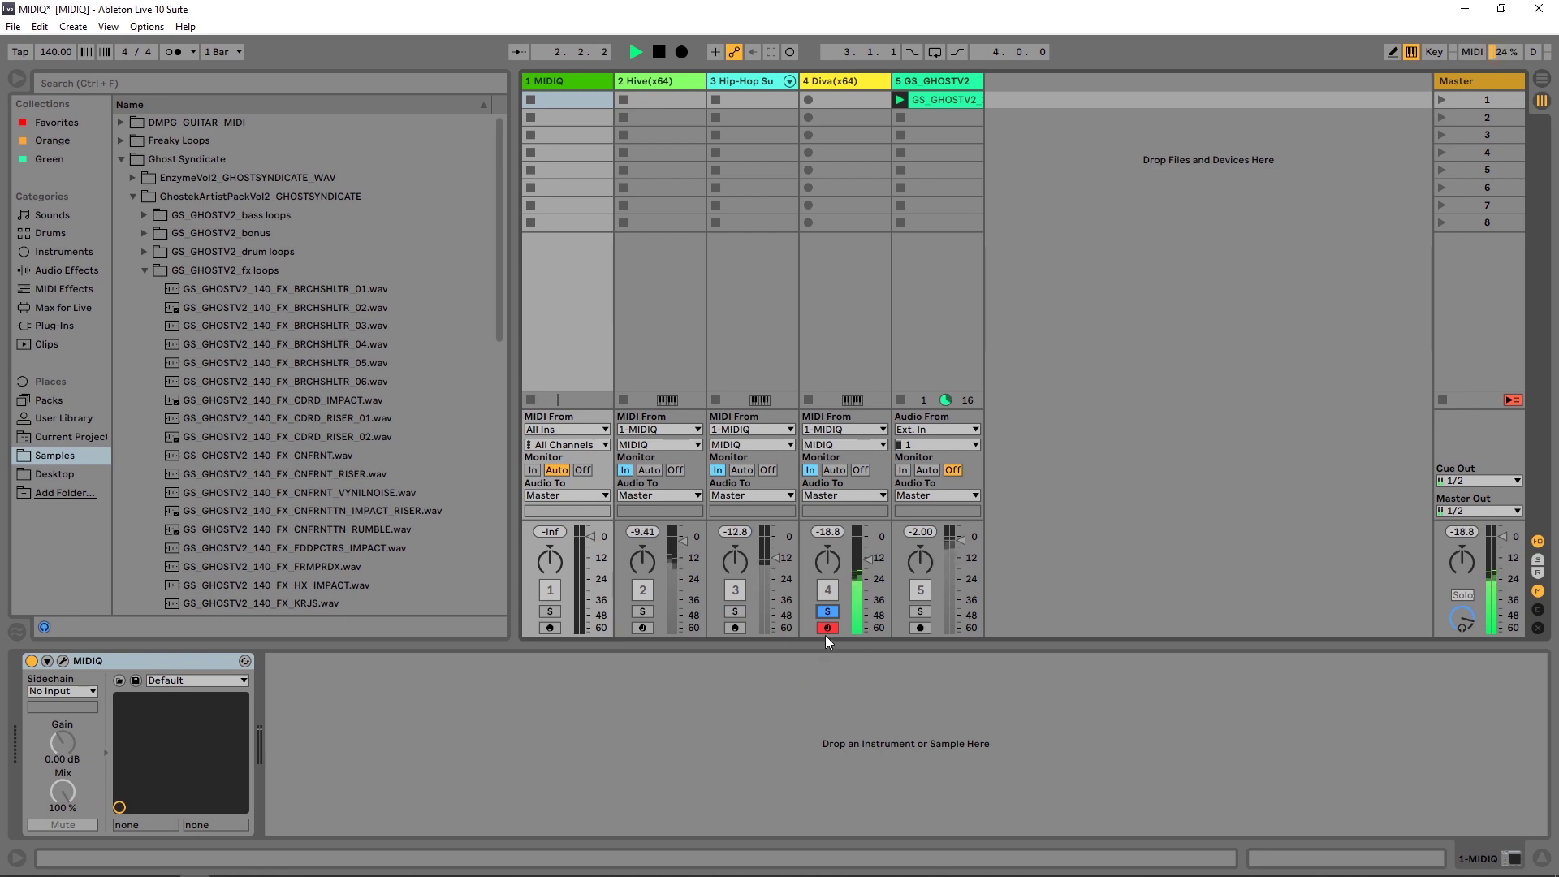
key("space")
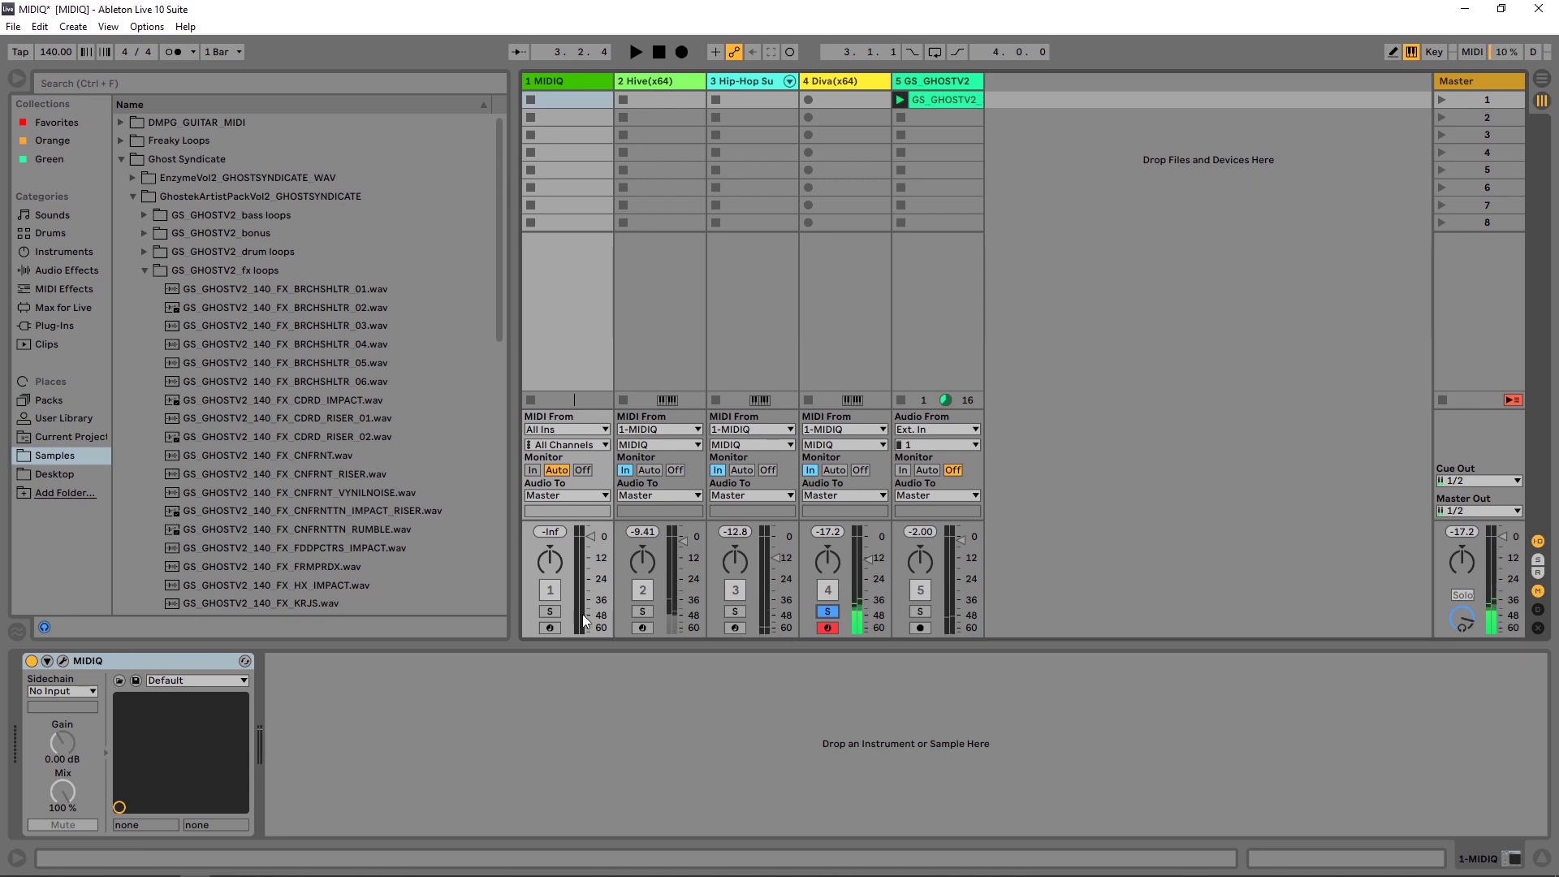
- Unsolo Diva and insert a new MIDI track right after MIDIQ
left_click(824, 611)
left_click(556, 83)
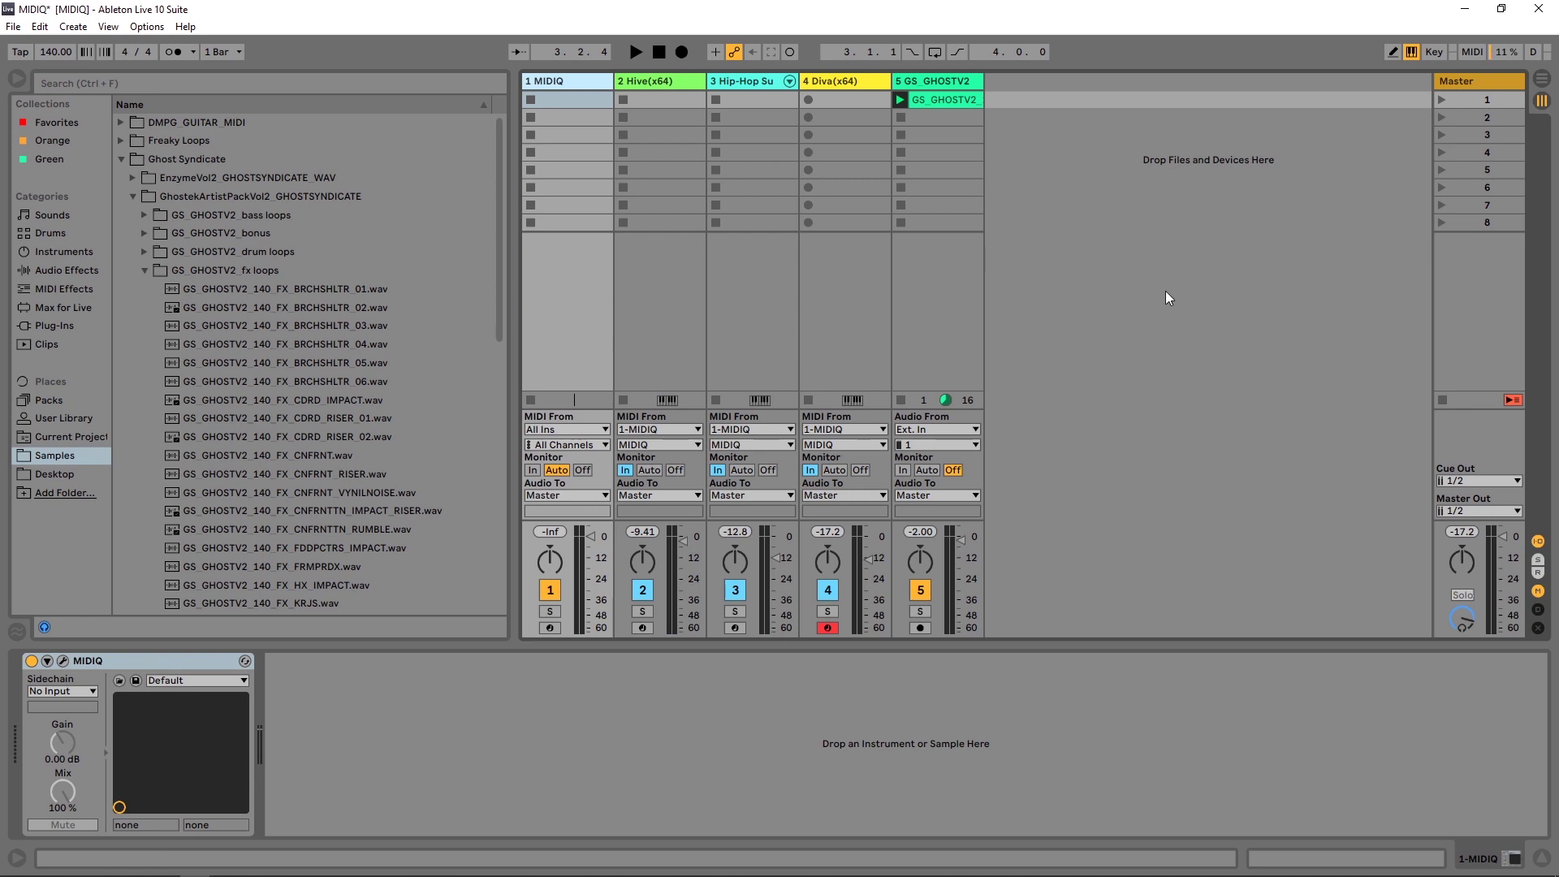
key("ctrl+shift+t")
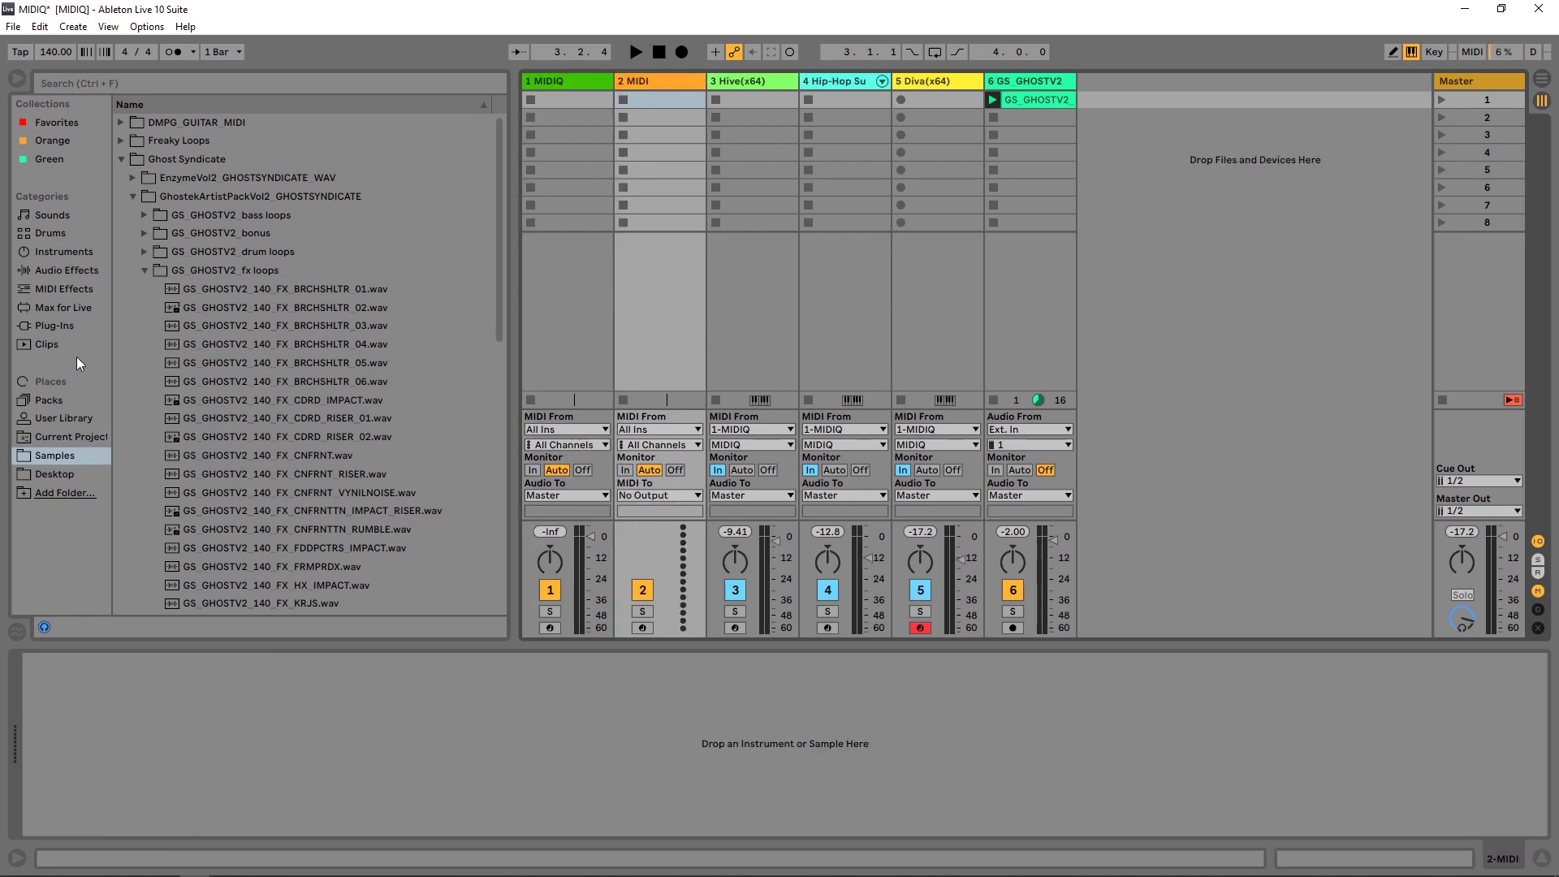
- Load the Operator Acid Bass preset onto the new MIDI track
left_click(62, 273)
left_click(63, 290)
left_click(63, 251)
left_click_drag(162, 308, 665, 101)
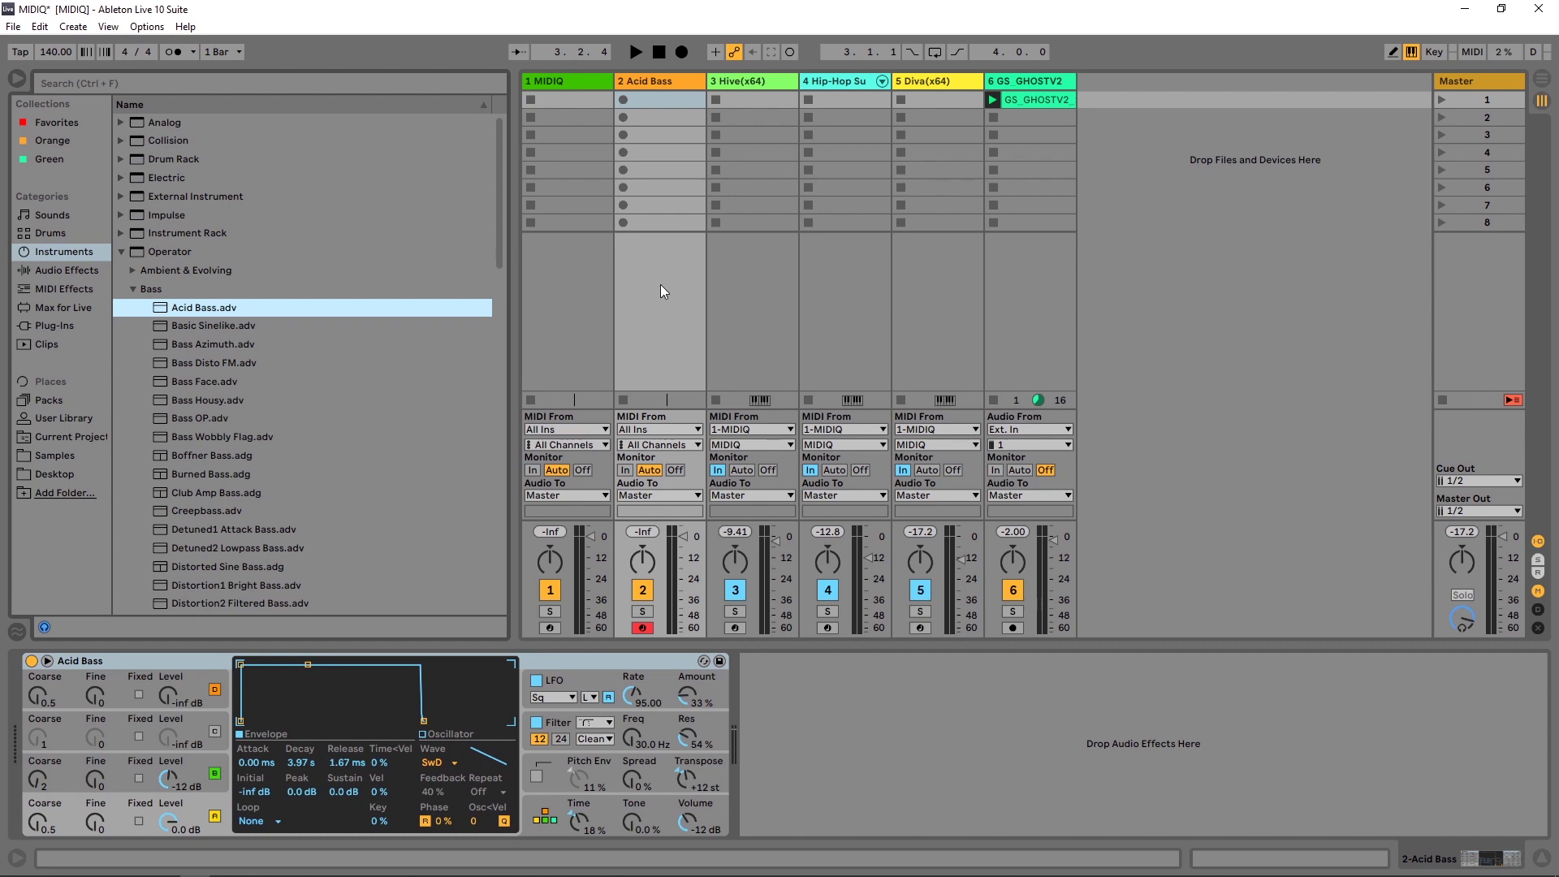
- Route Acid Bass's MIDI input from 1-MIDIQ/MIDIQ and set monitoring to In
left_click(651, 428)
left_click(653, 491)
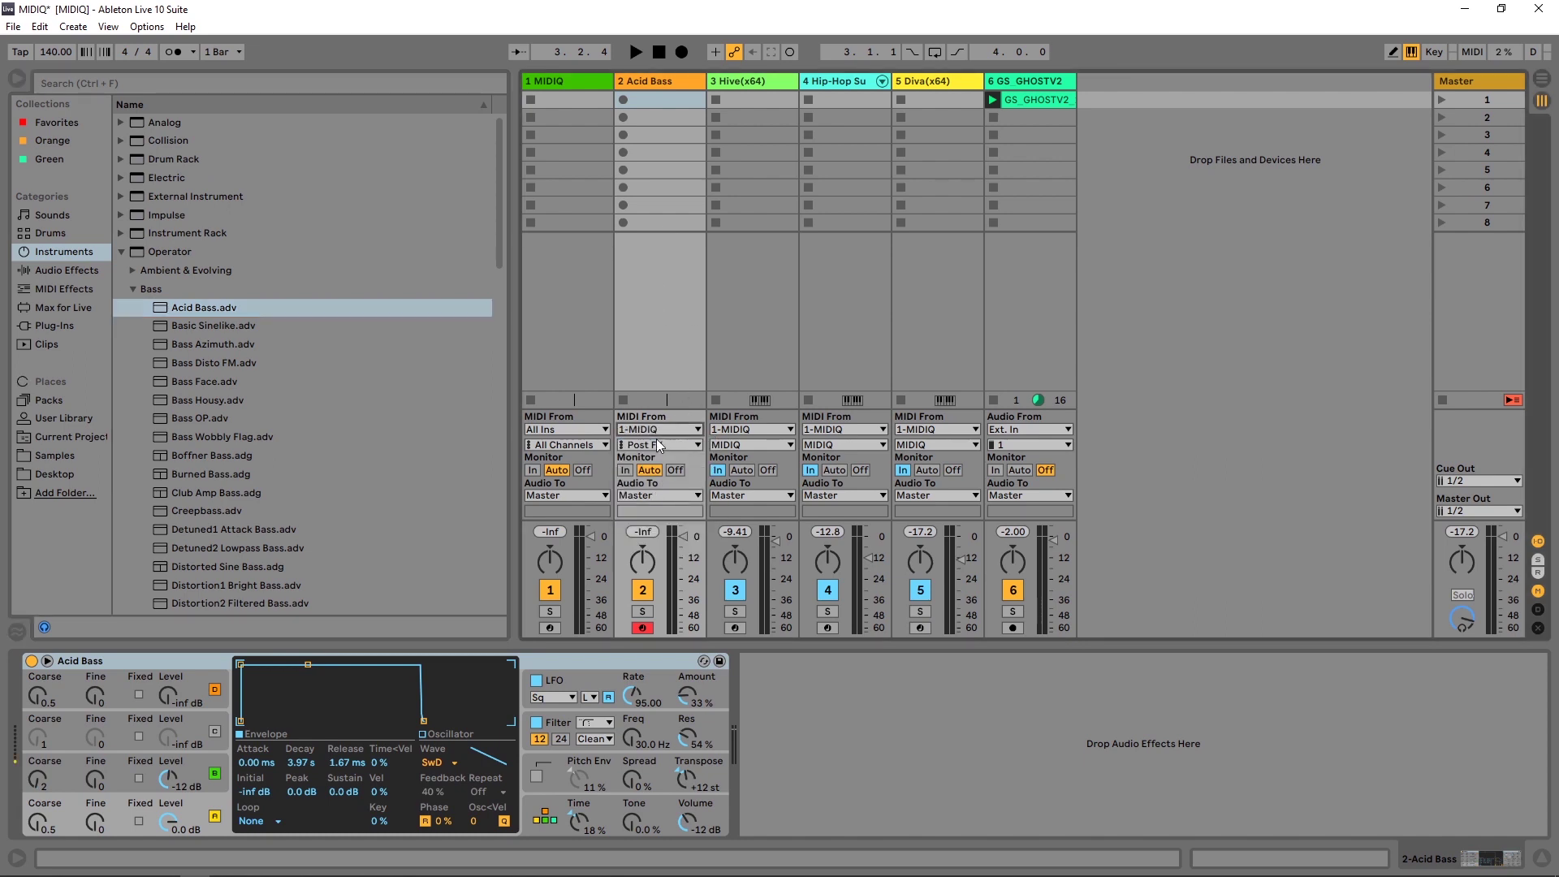
left_click(651, 446)
left_click(636, 493)
left_click(625, 470)
- Solo Acid Bass and play it briefly to hear the chords
left_click(643, 612)
key("space")
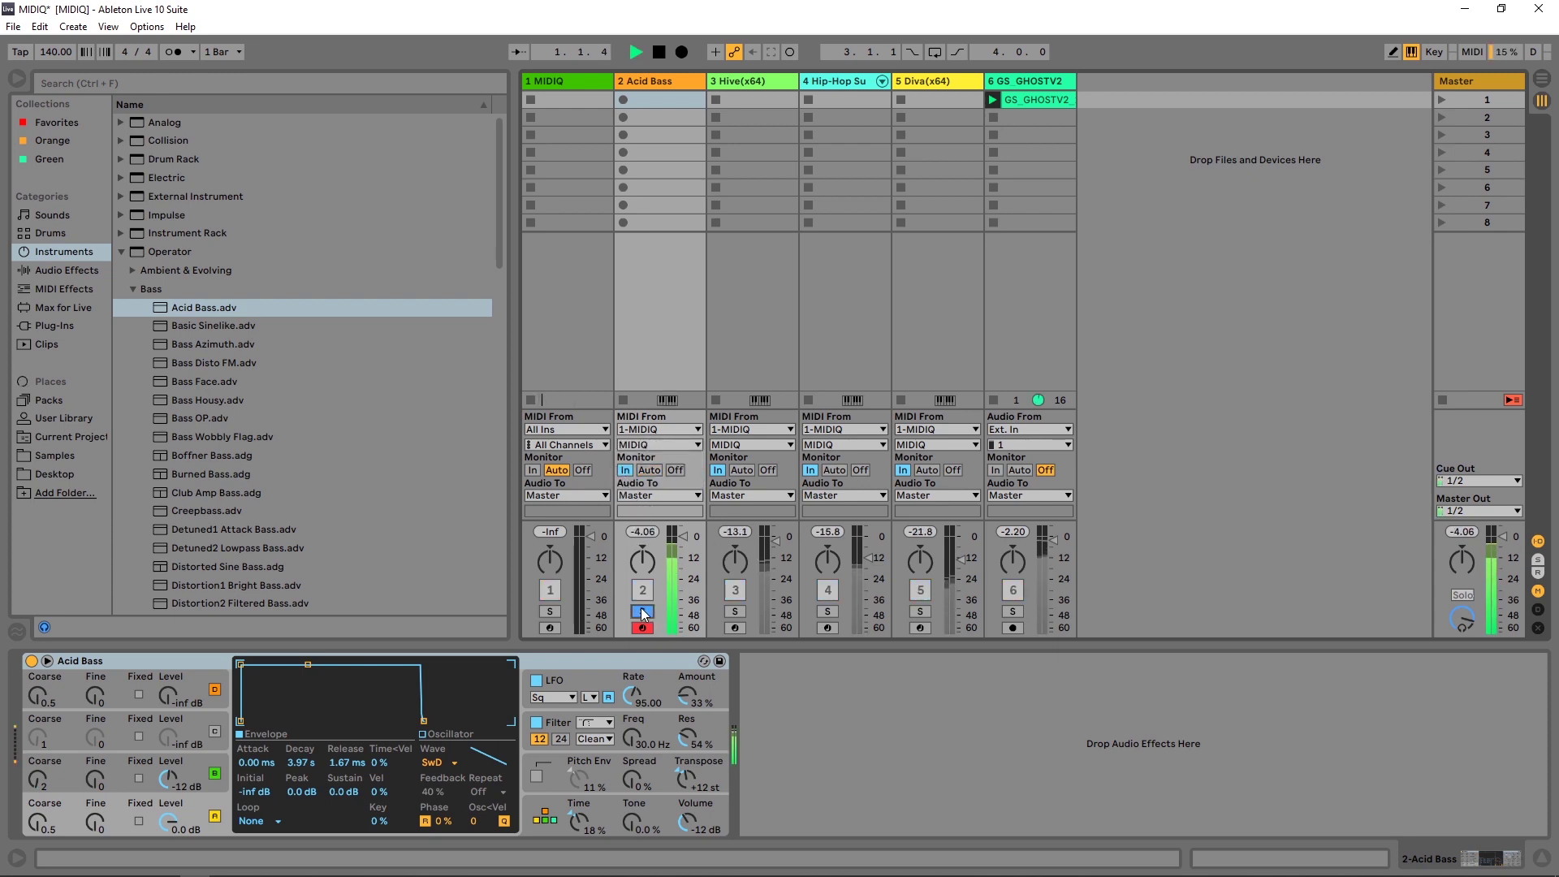
key("space")
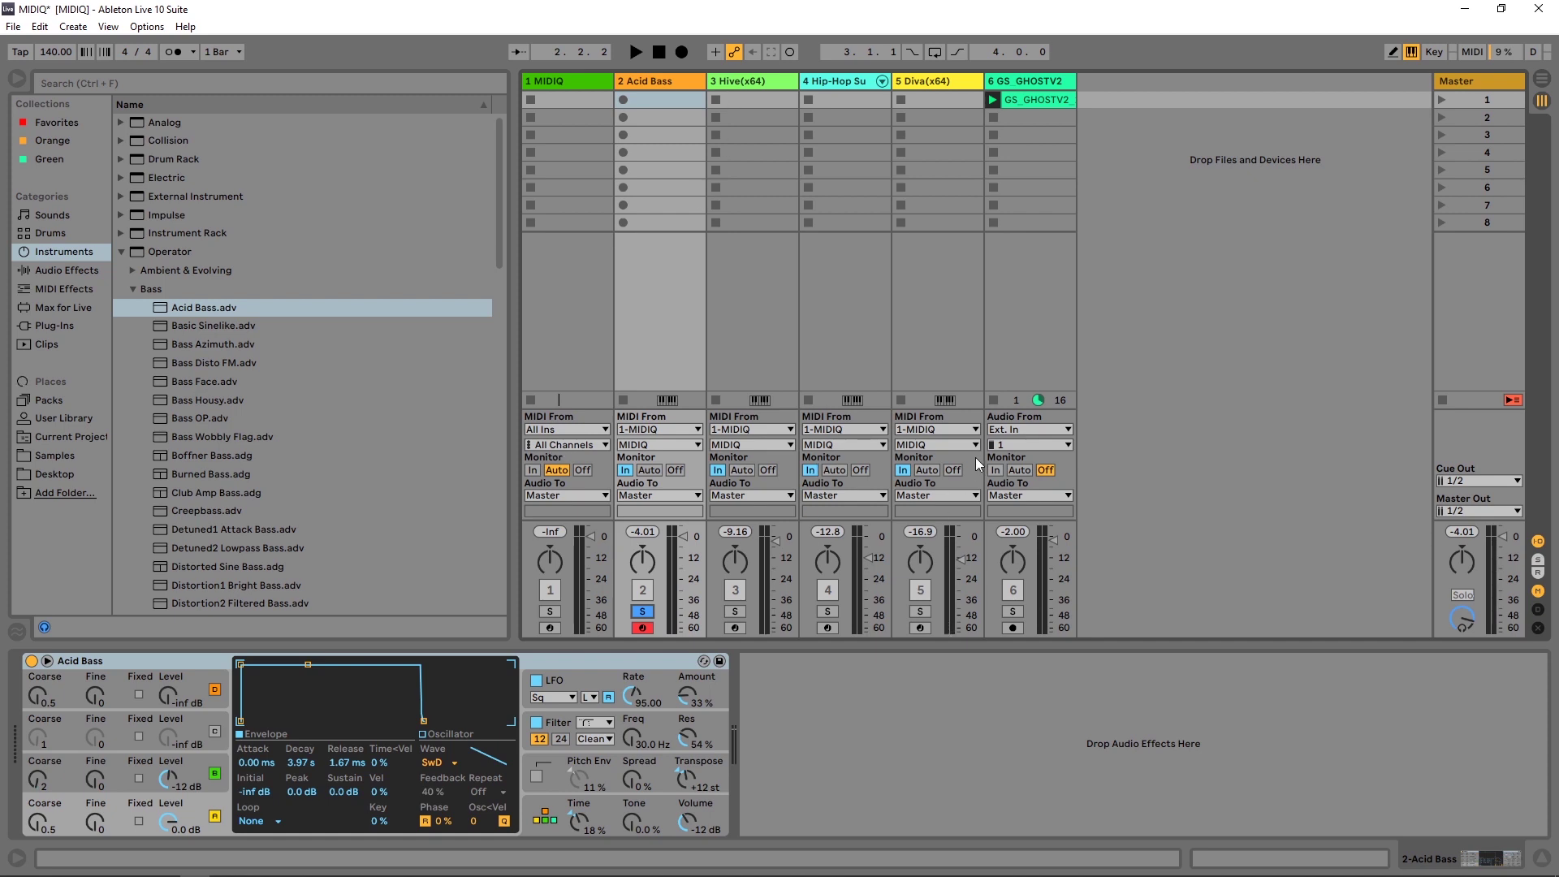
- Delete the Acid Bass track and inspect the Hip-Hop Sub, Diva and Hive device chains
key("Delete")
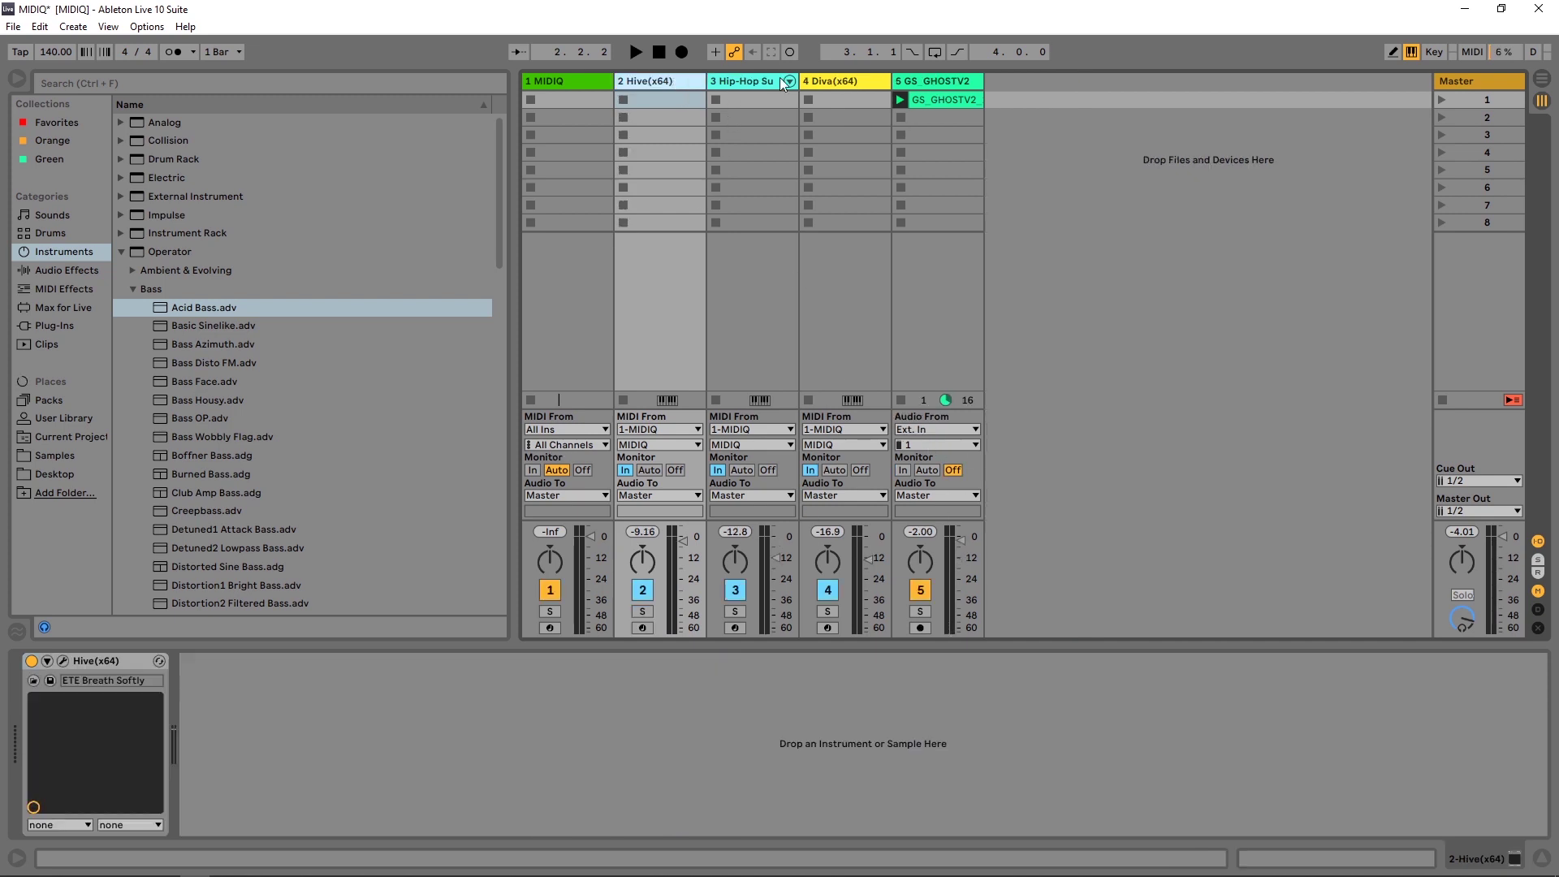
left_click(758, 82)
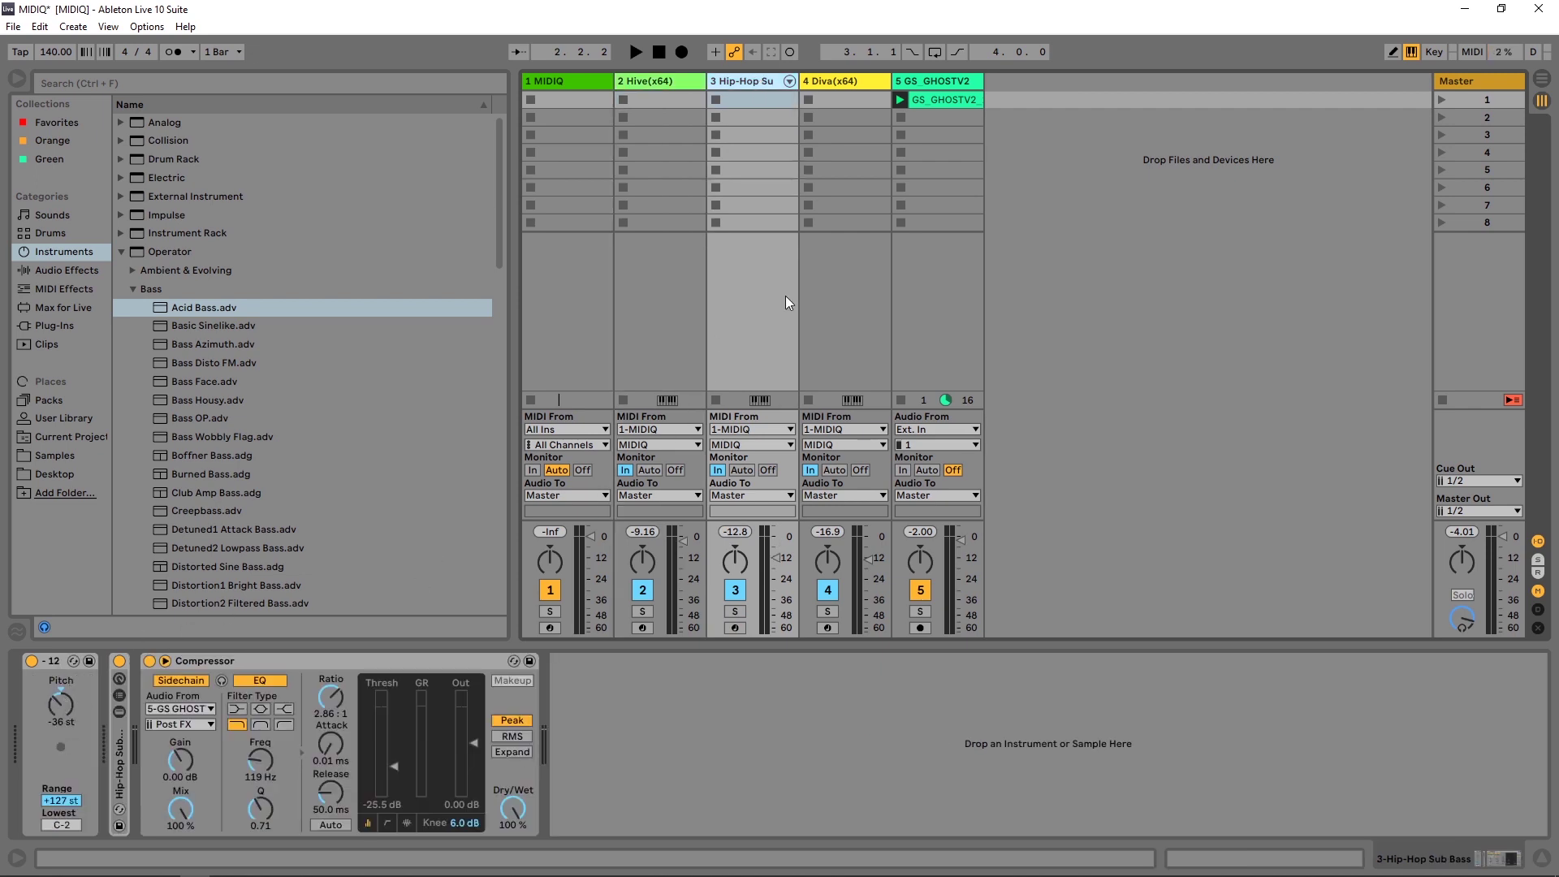
left_click(848, 100)
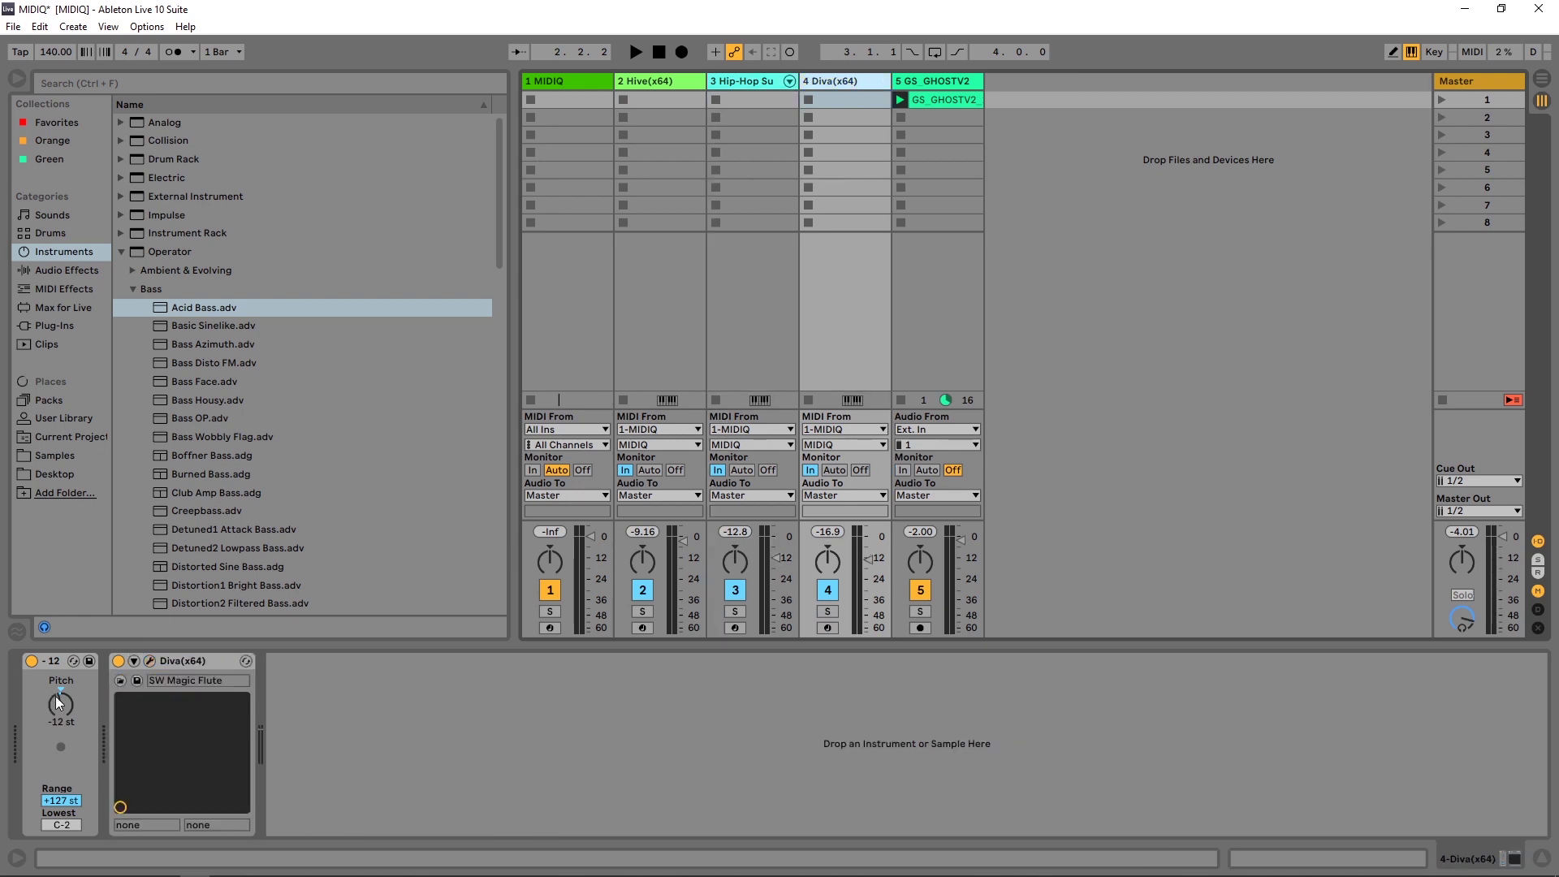
left_click(647, 82)
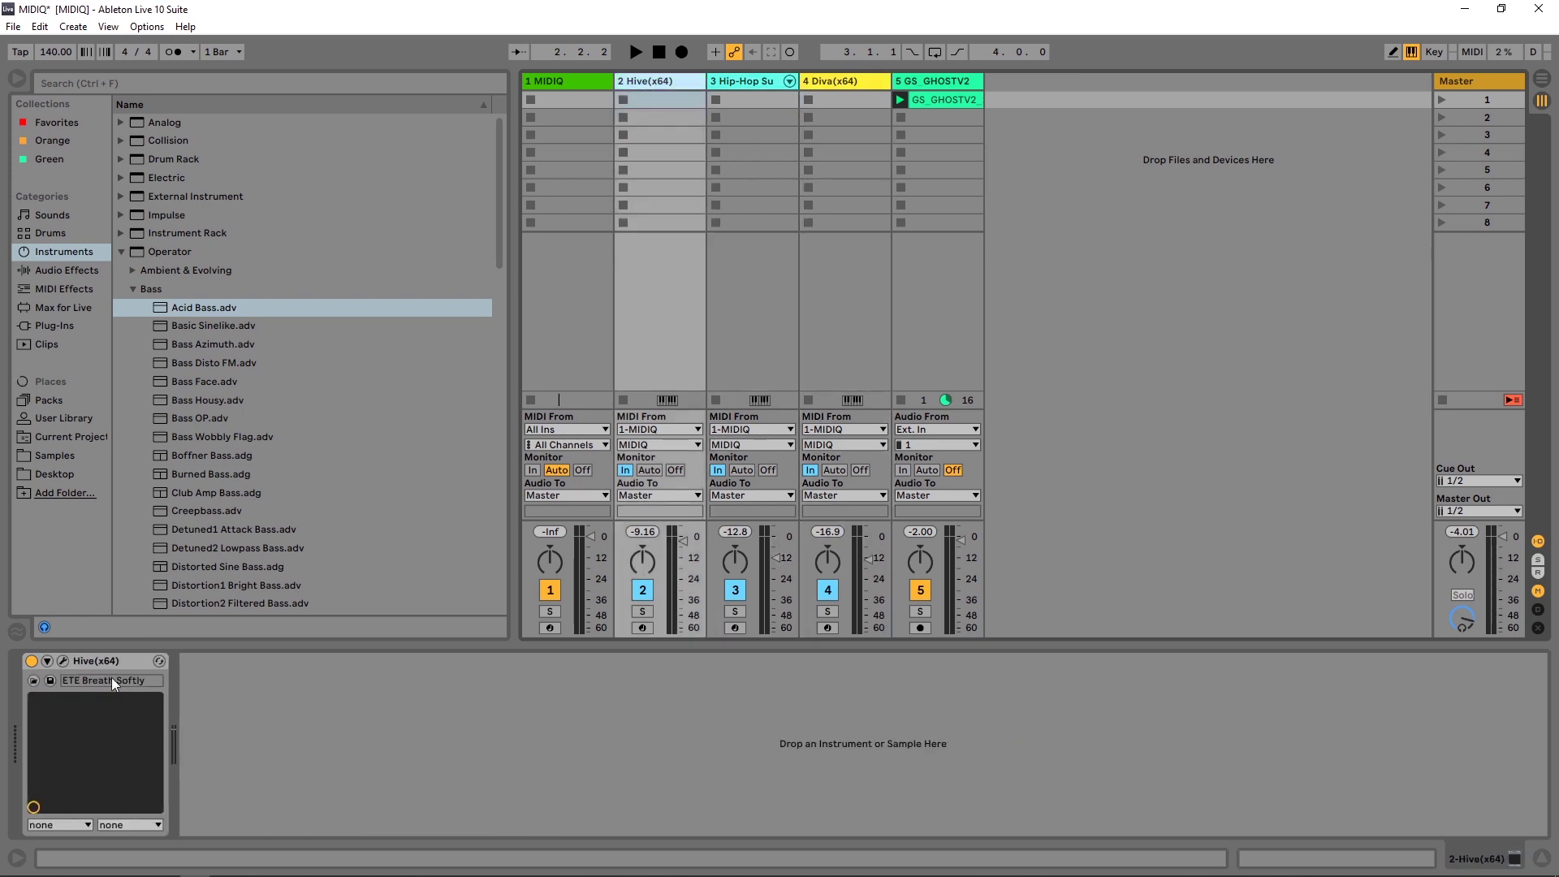
- Reopen the MIDIQ window, enlarge and reposition it, and show the first pad's shape choices
left_click(578, 83)
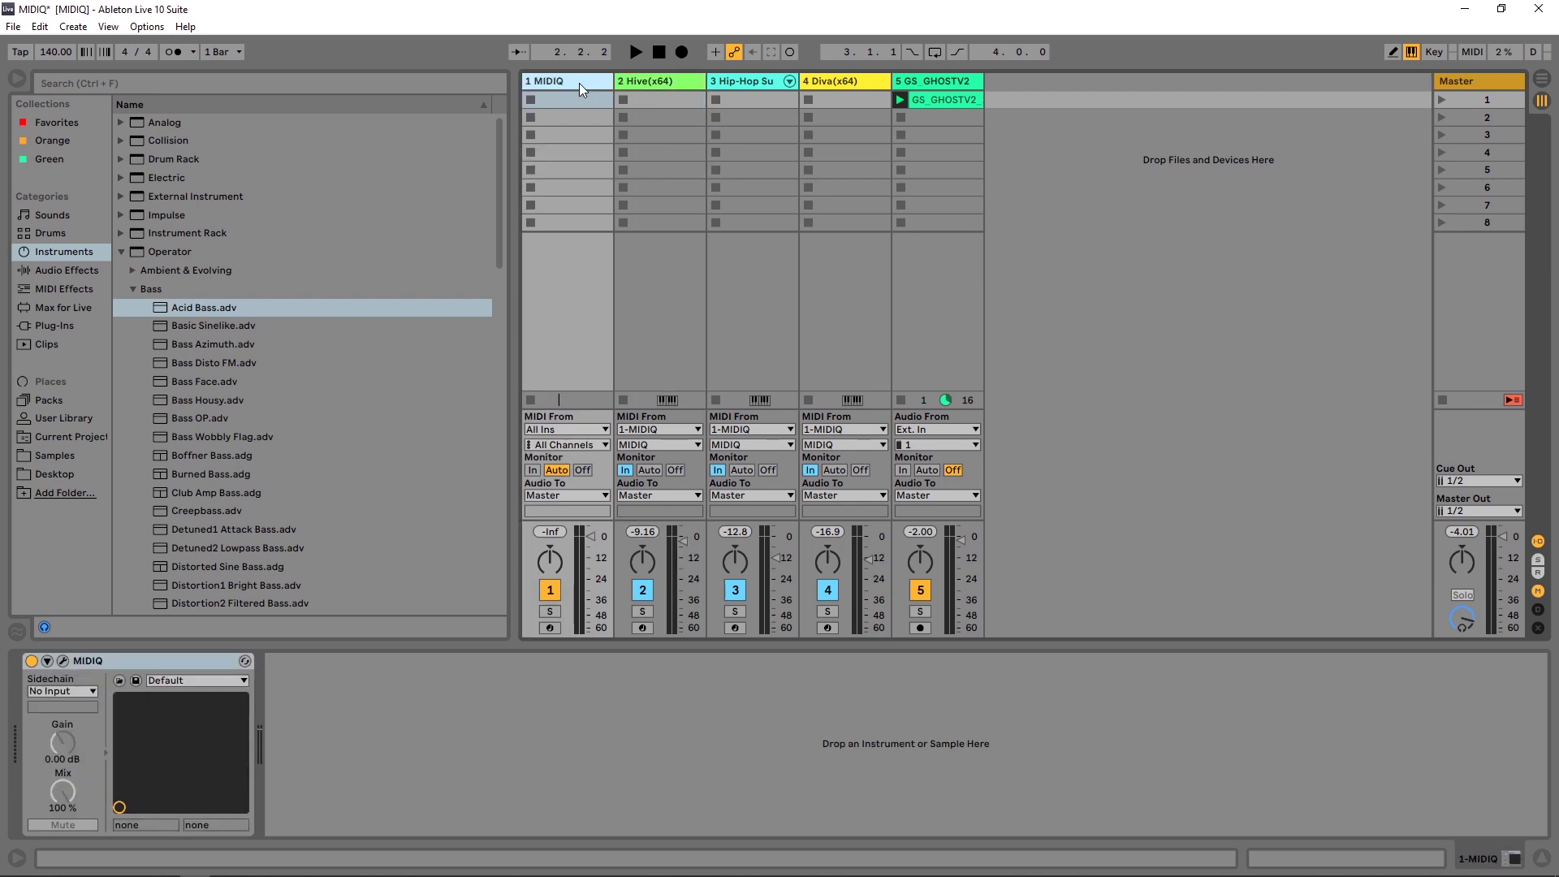
left_click(63, 660)
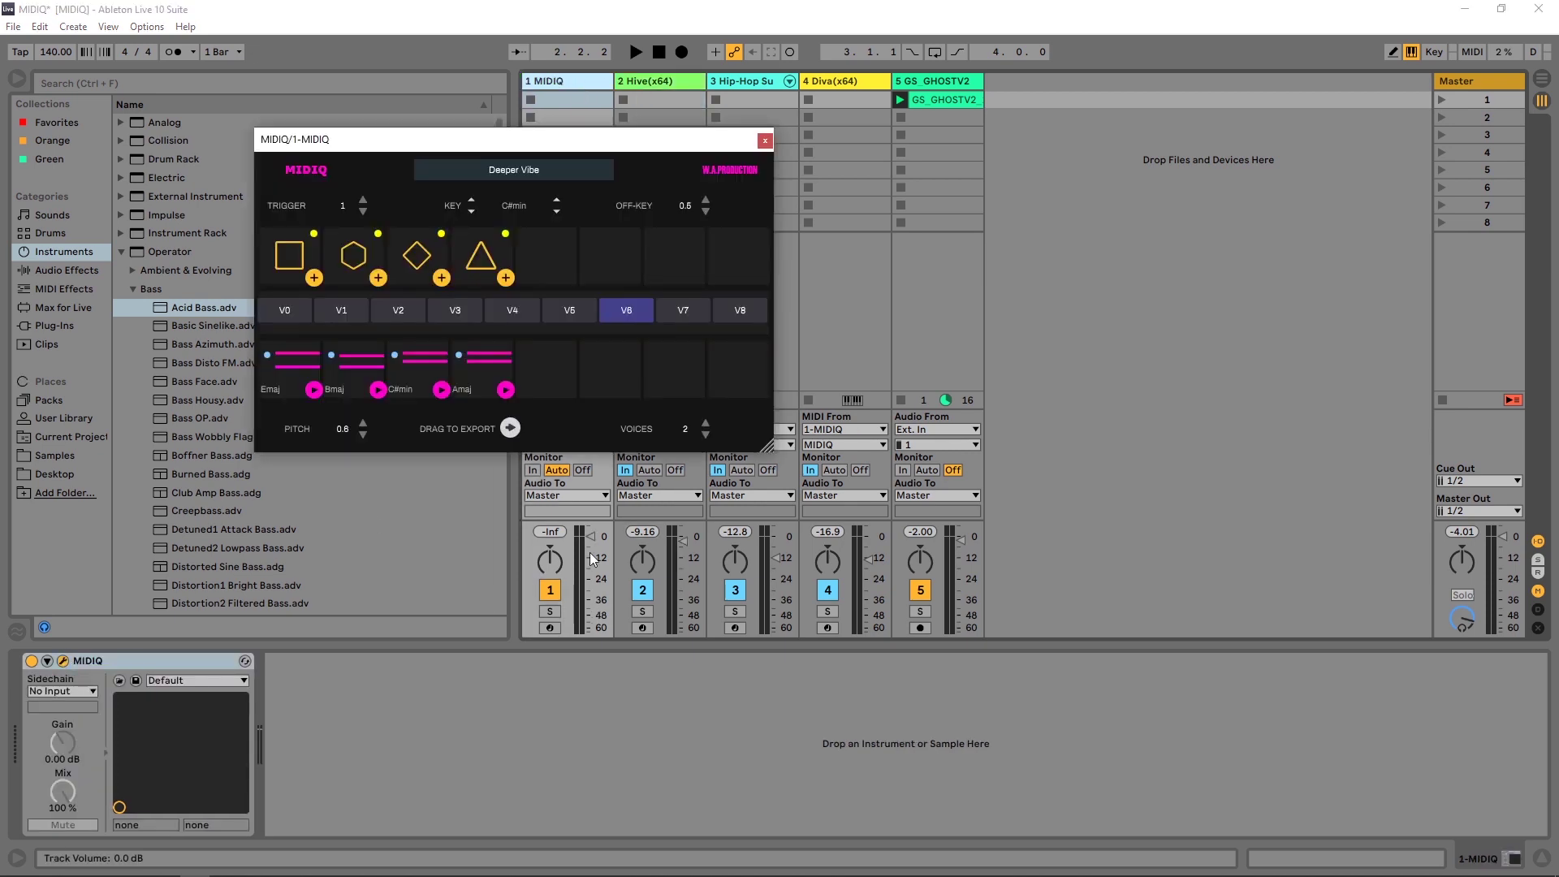
left_click_drag(770, 445, 1355, 666)
mouse_move(656, 146)
left_mouse_down()
mouse_move(677, 138)
mouse_move(665, 132)
left_mouse_up()
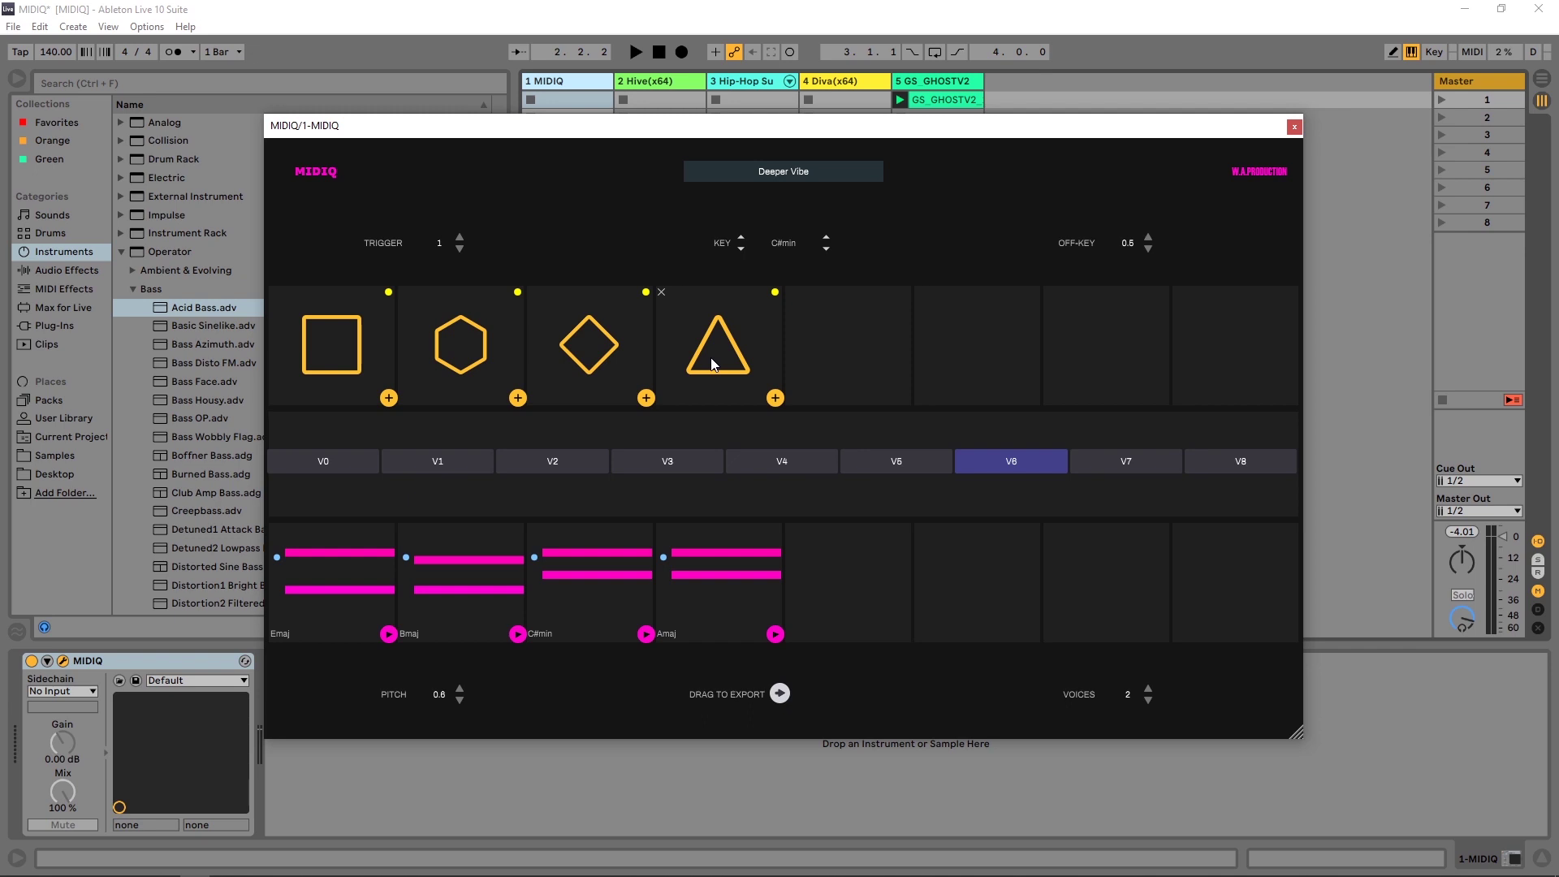
left_click(343, 345)
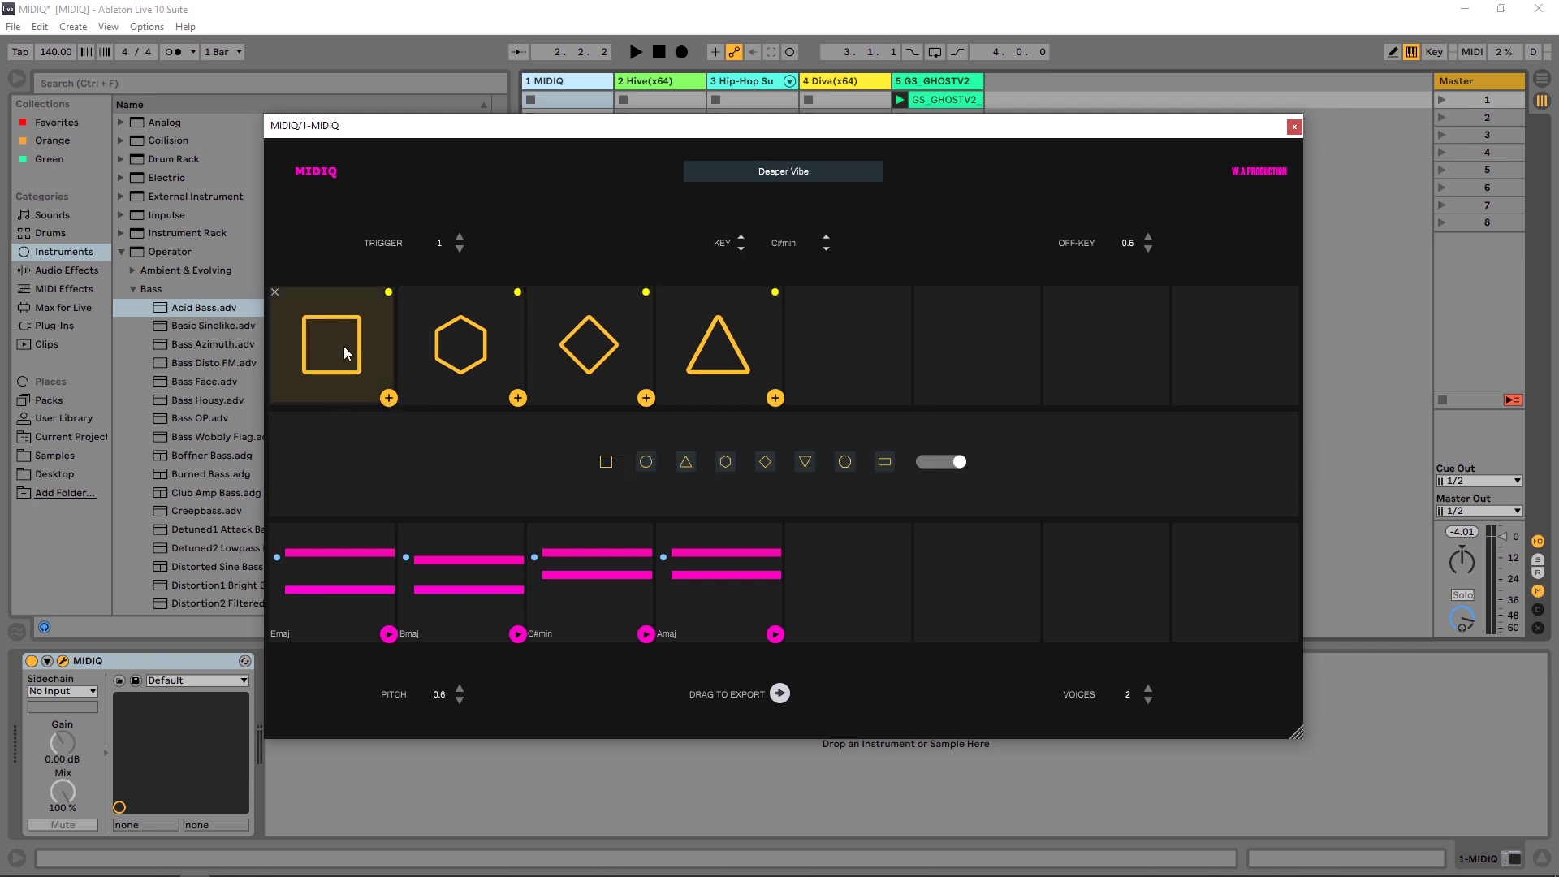
- Change MIDIQ's key from C#min to D minor (Fmaj, Cmaj, Dmin, Bbmaj) and start playback
left_click(741, 237)
left_click(741, 237)
left_click(741, 237)
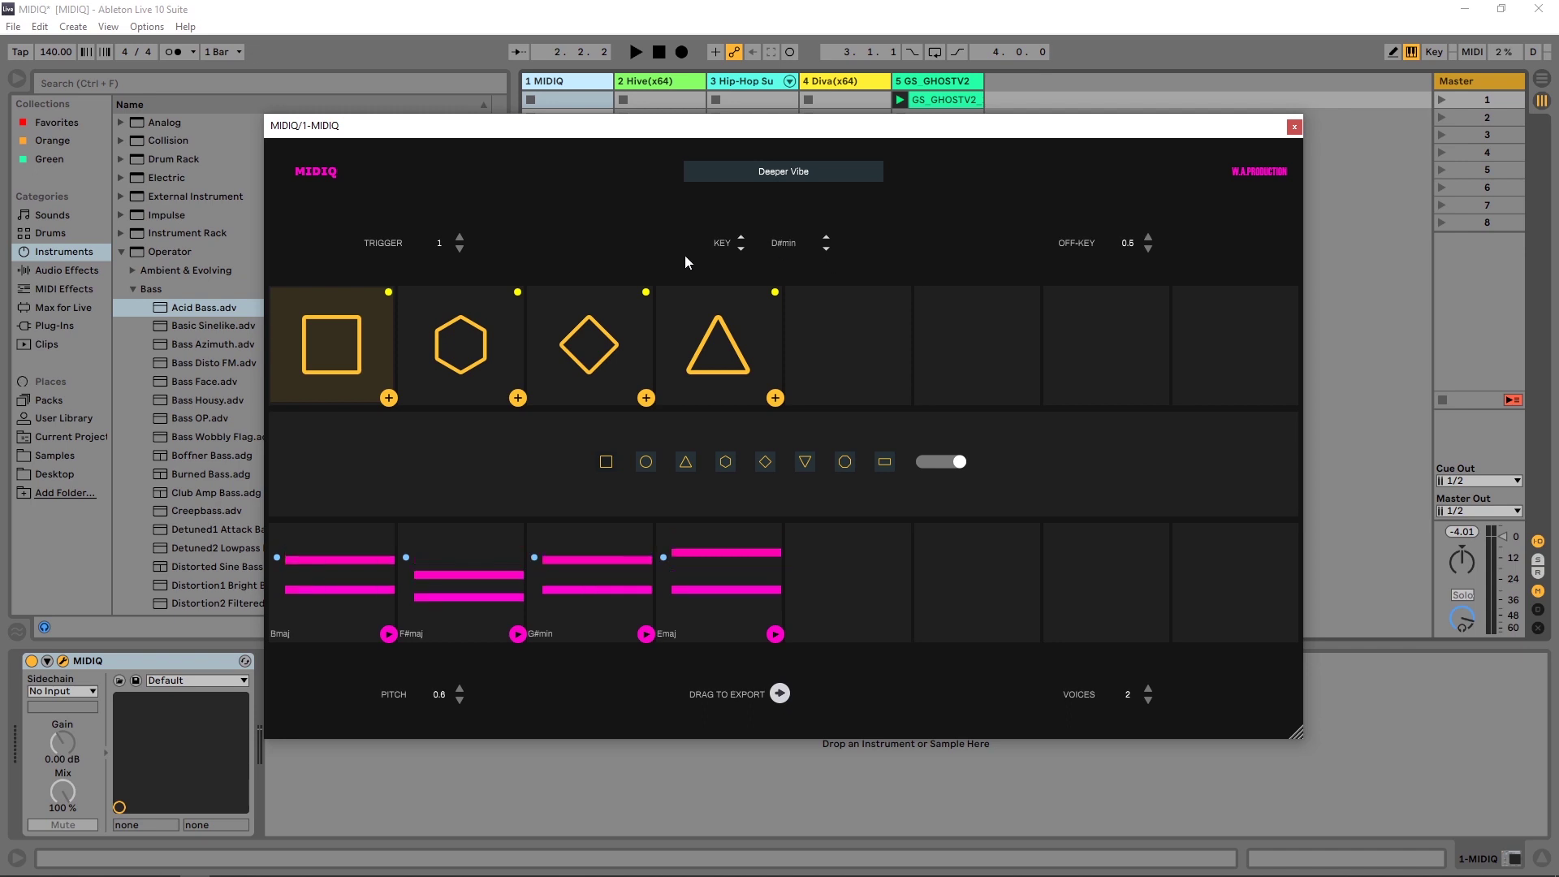
left_click(742, 249)
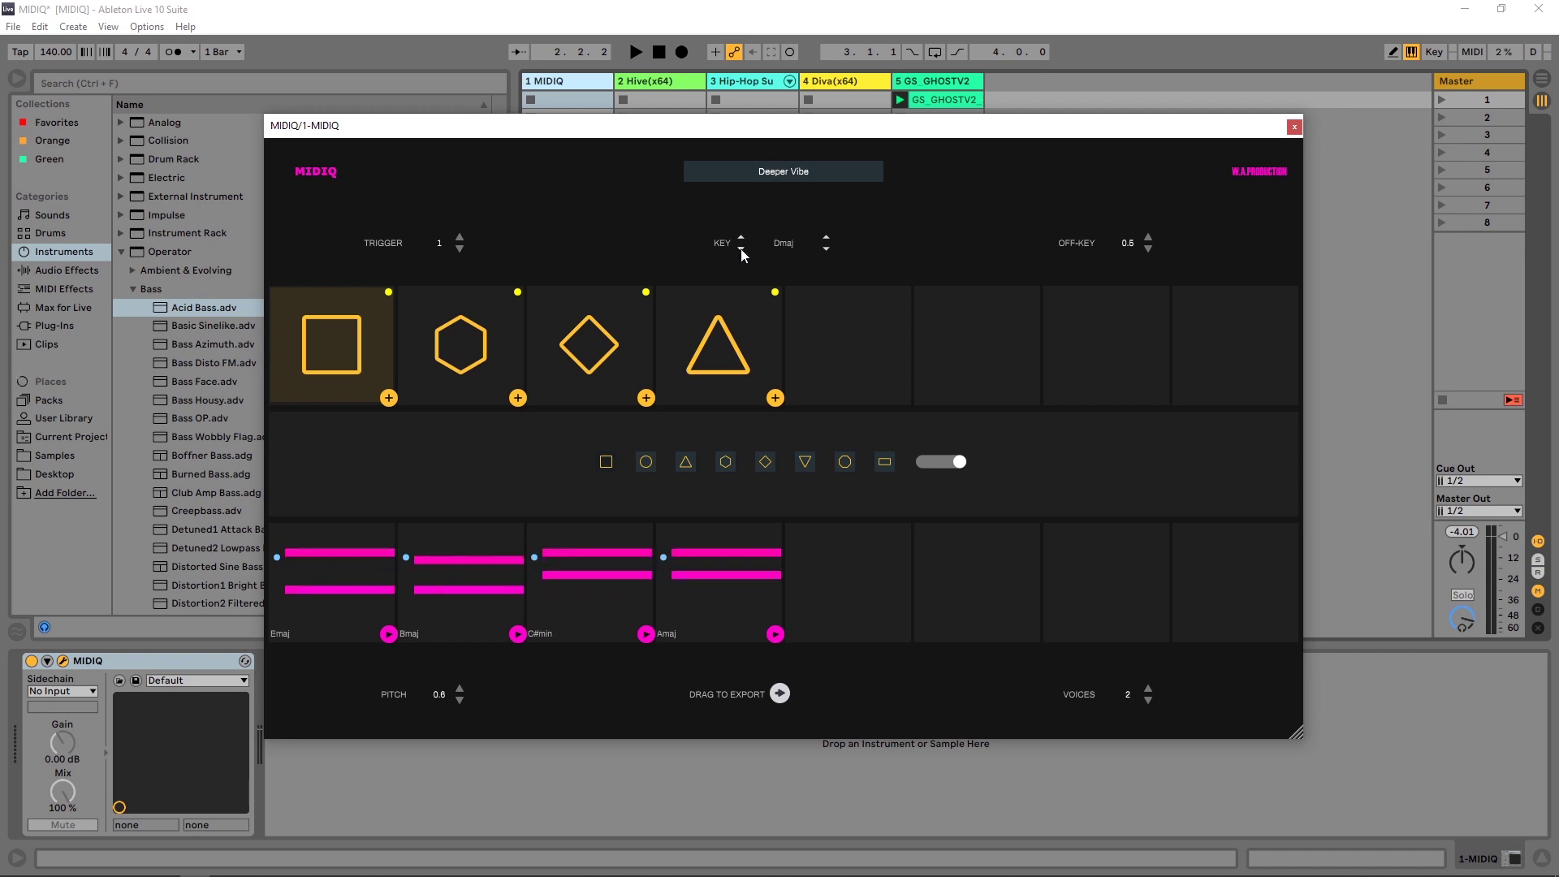
left_click(818, 250)
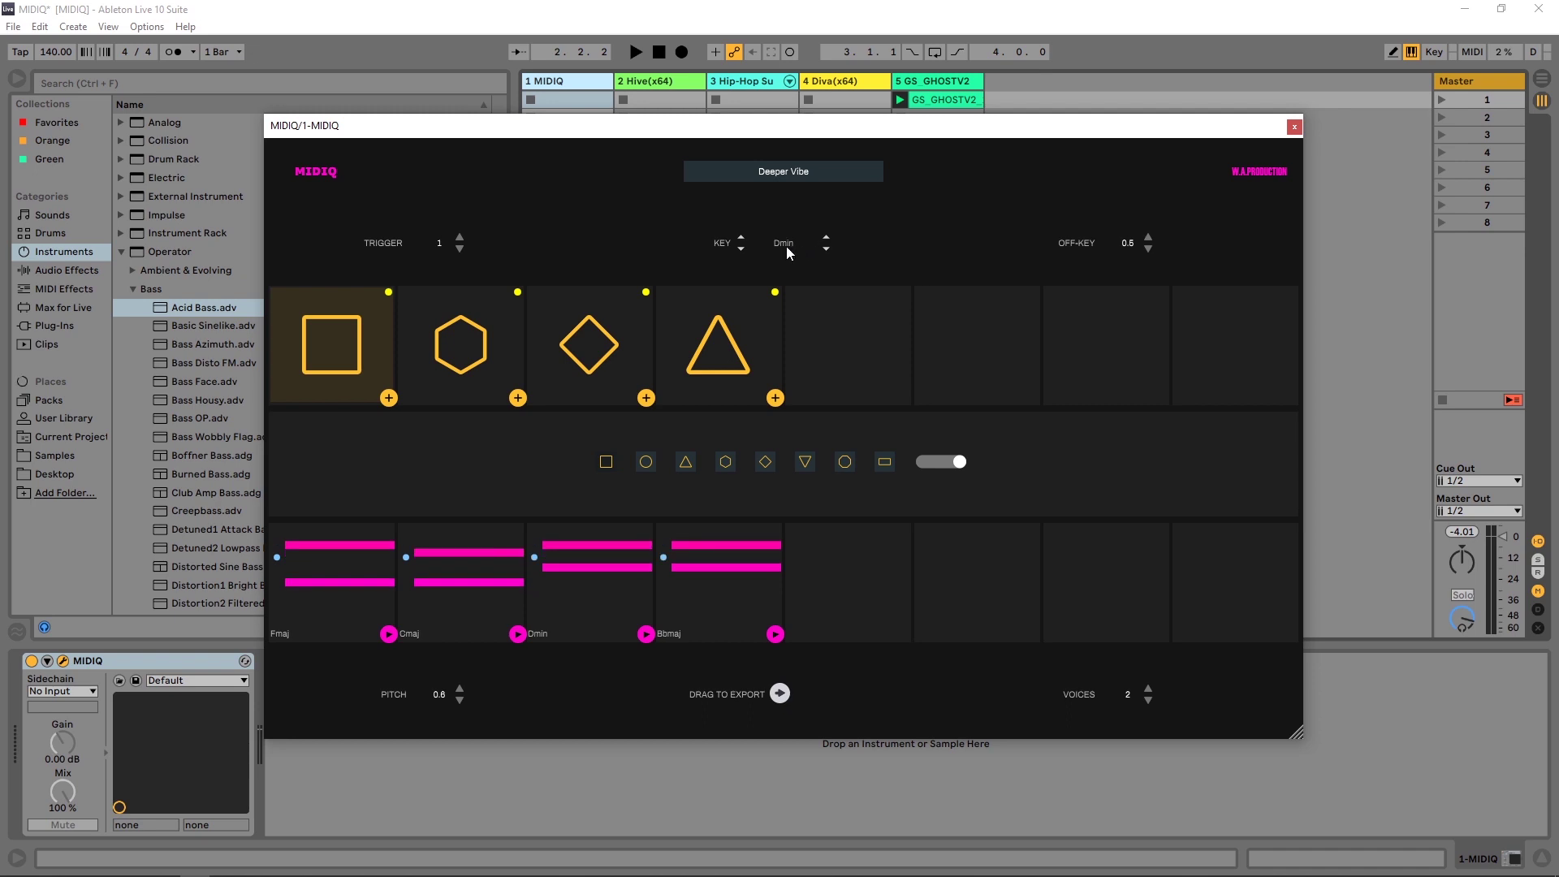
left_click(632, 54)
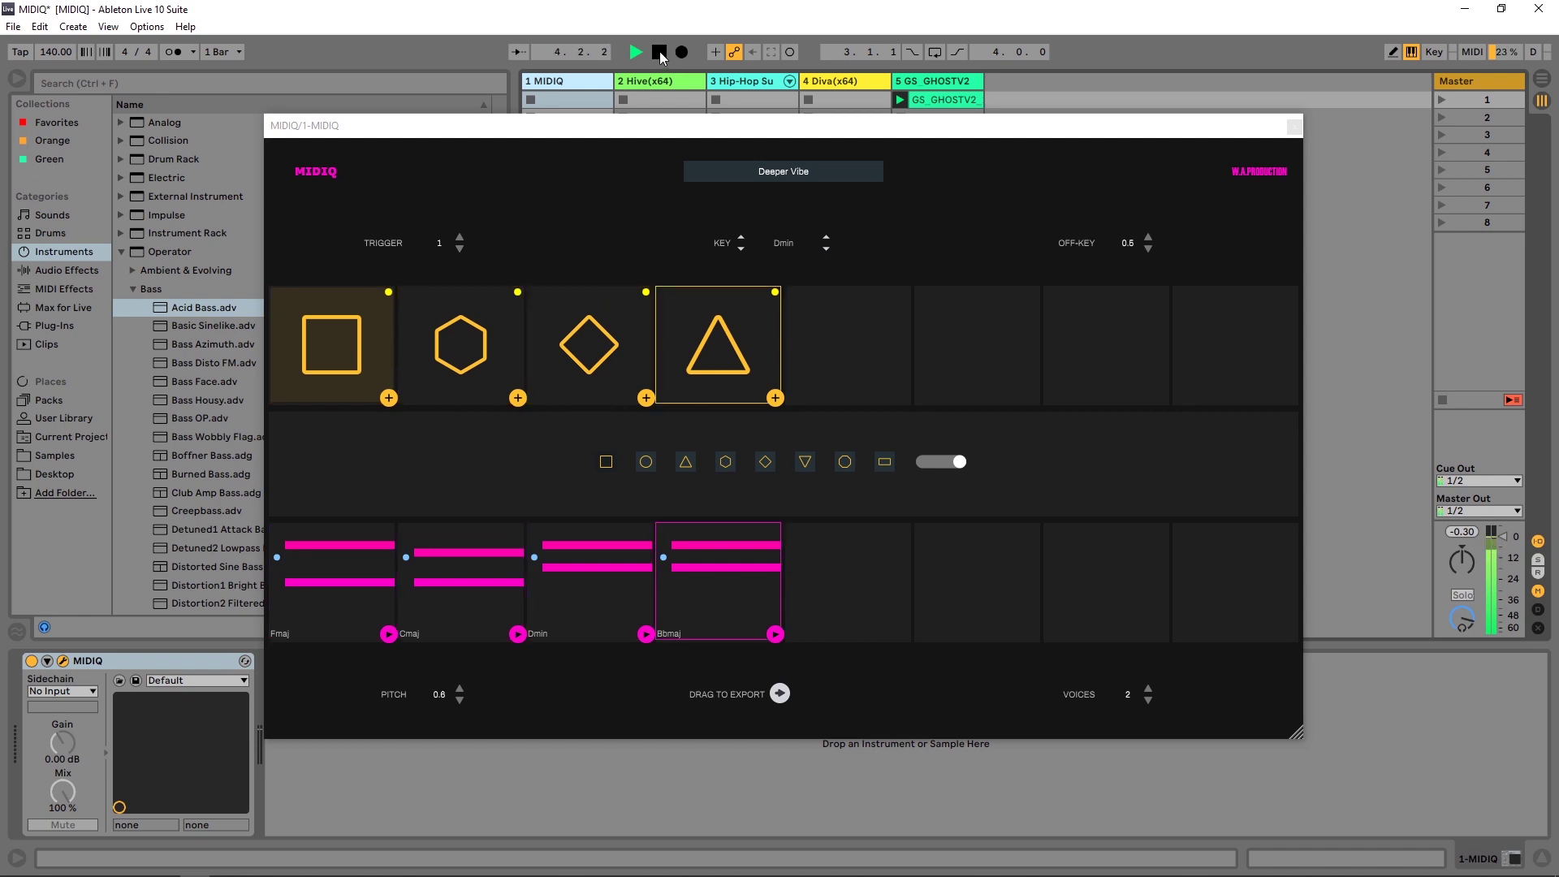
- Stop playback of the Fmaj, Cmaj, Dmin, Bbmaj progression
left_click(660, 52)
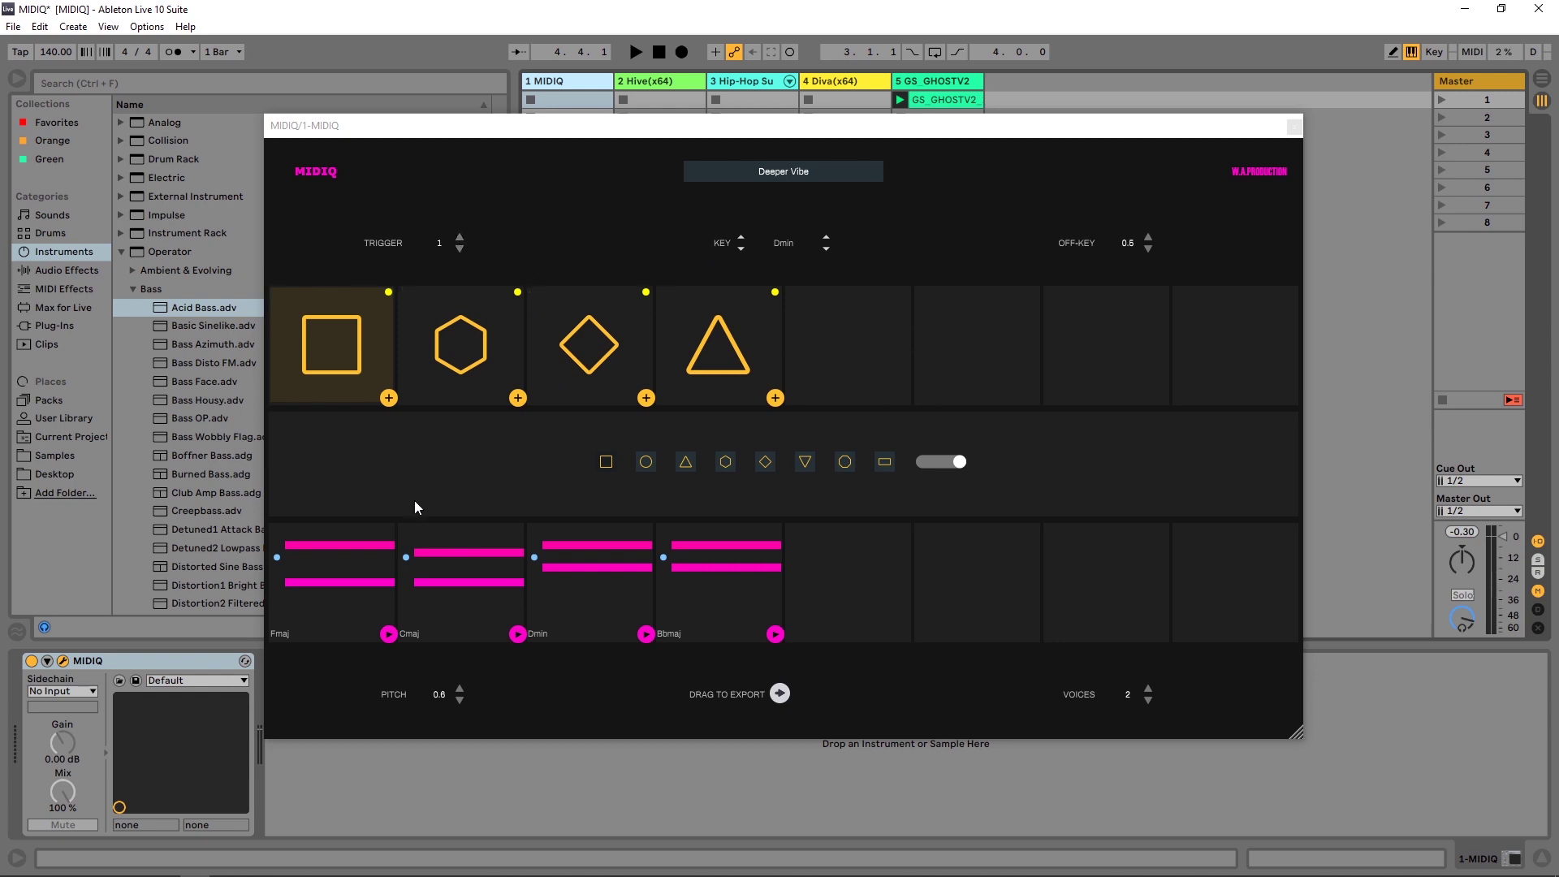
left_click(460, 249)
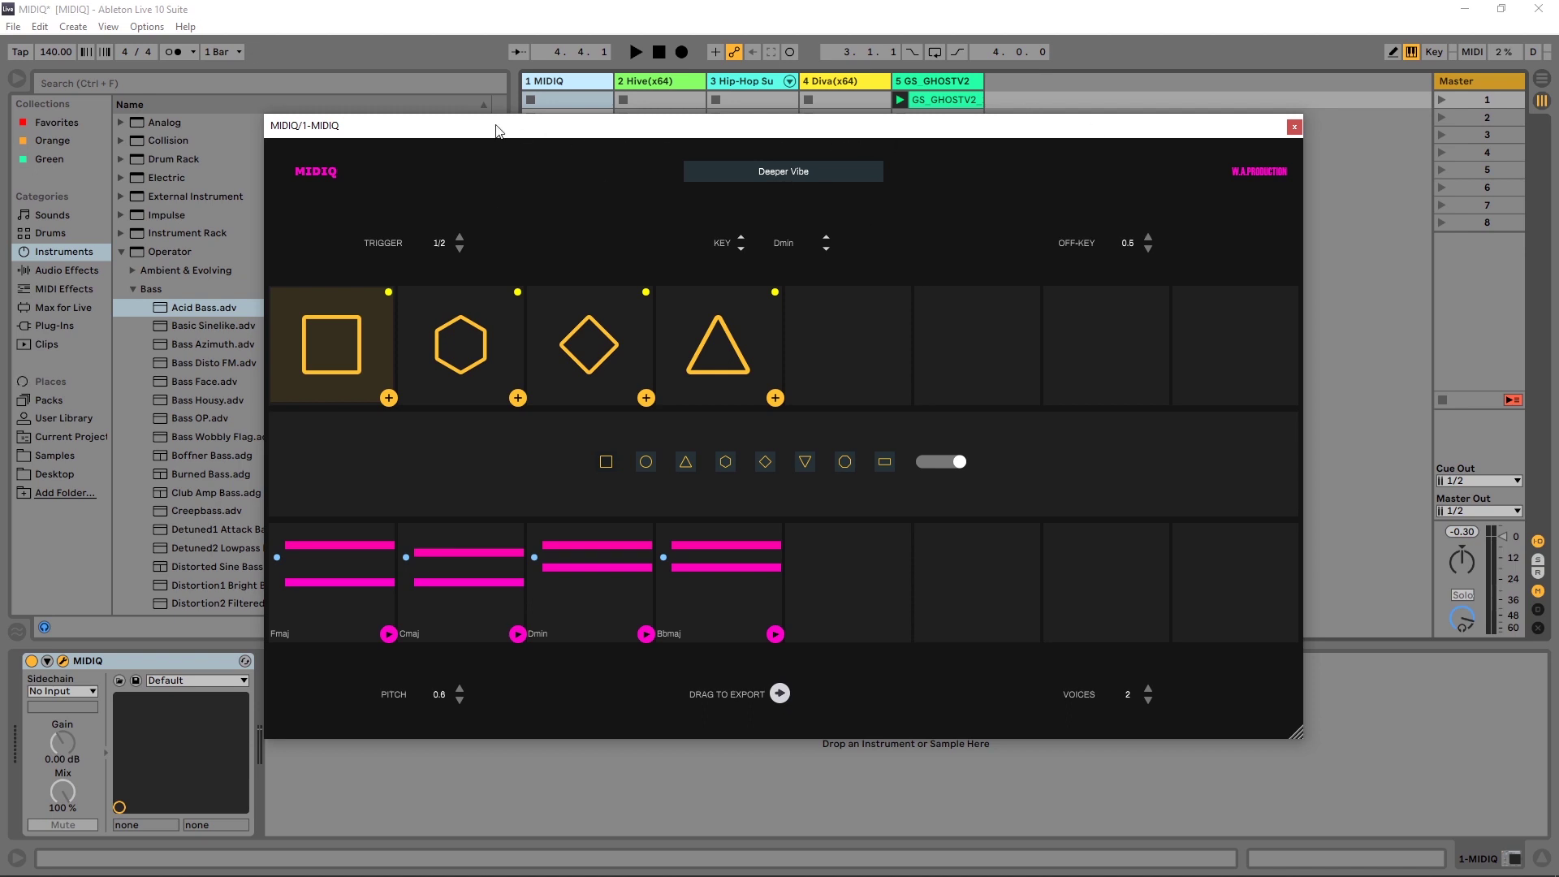
key("space")
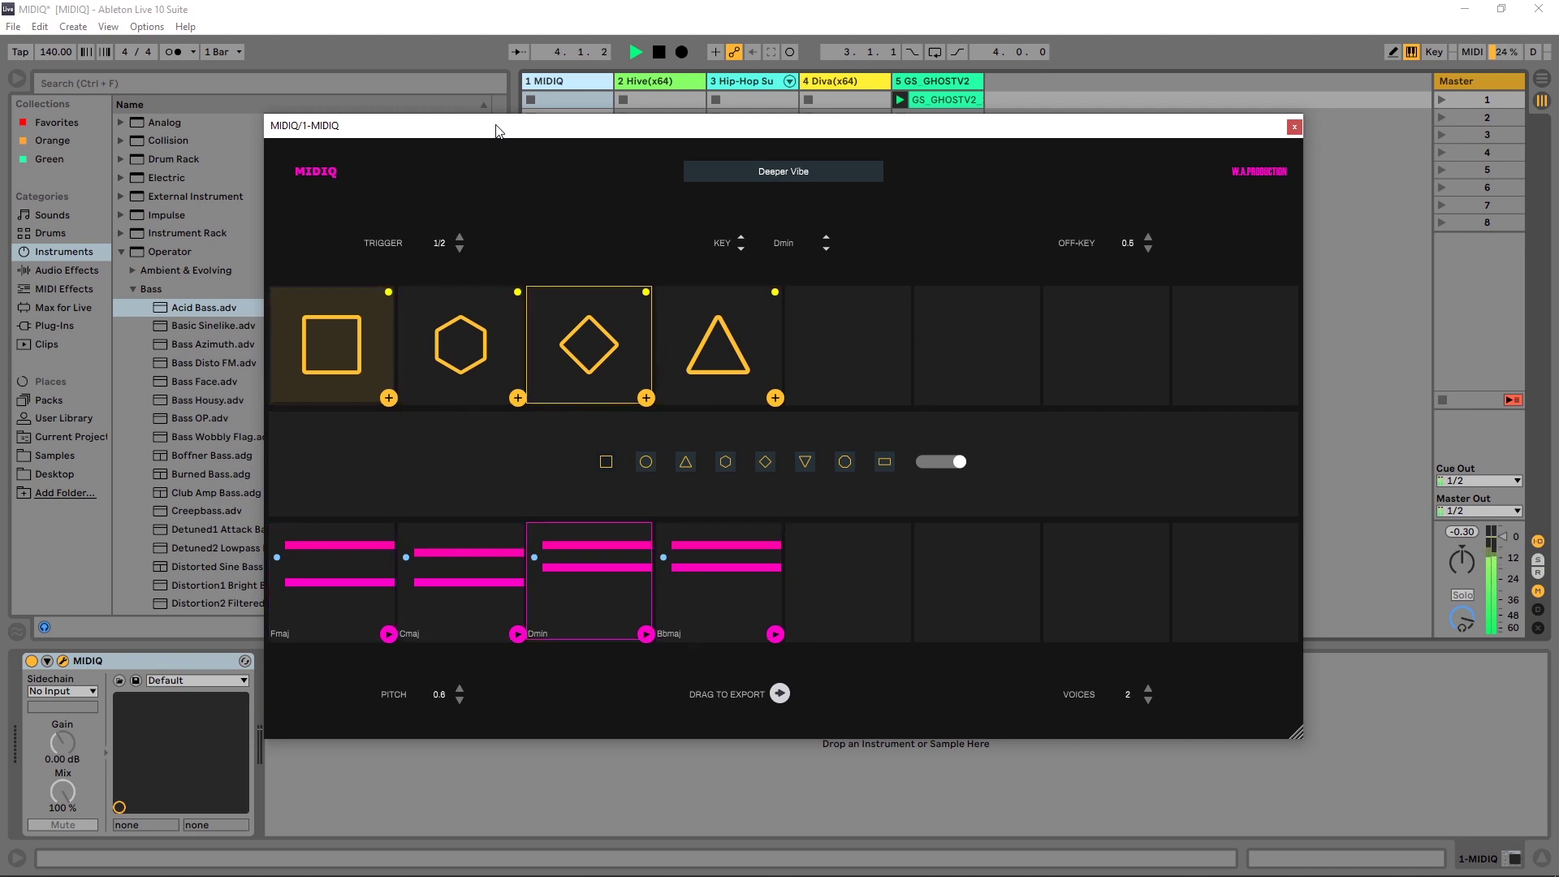
key("space")
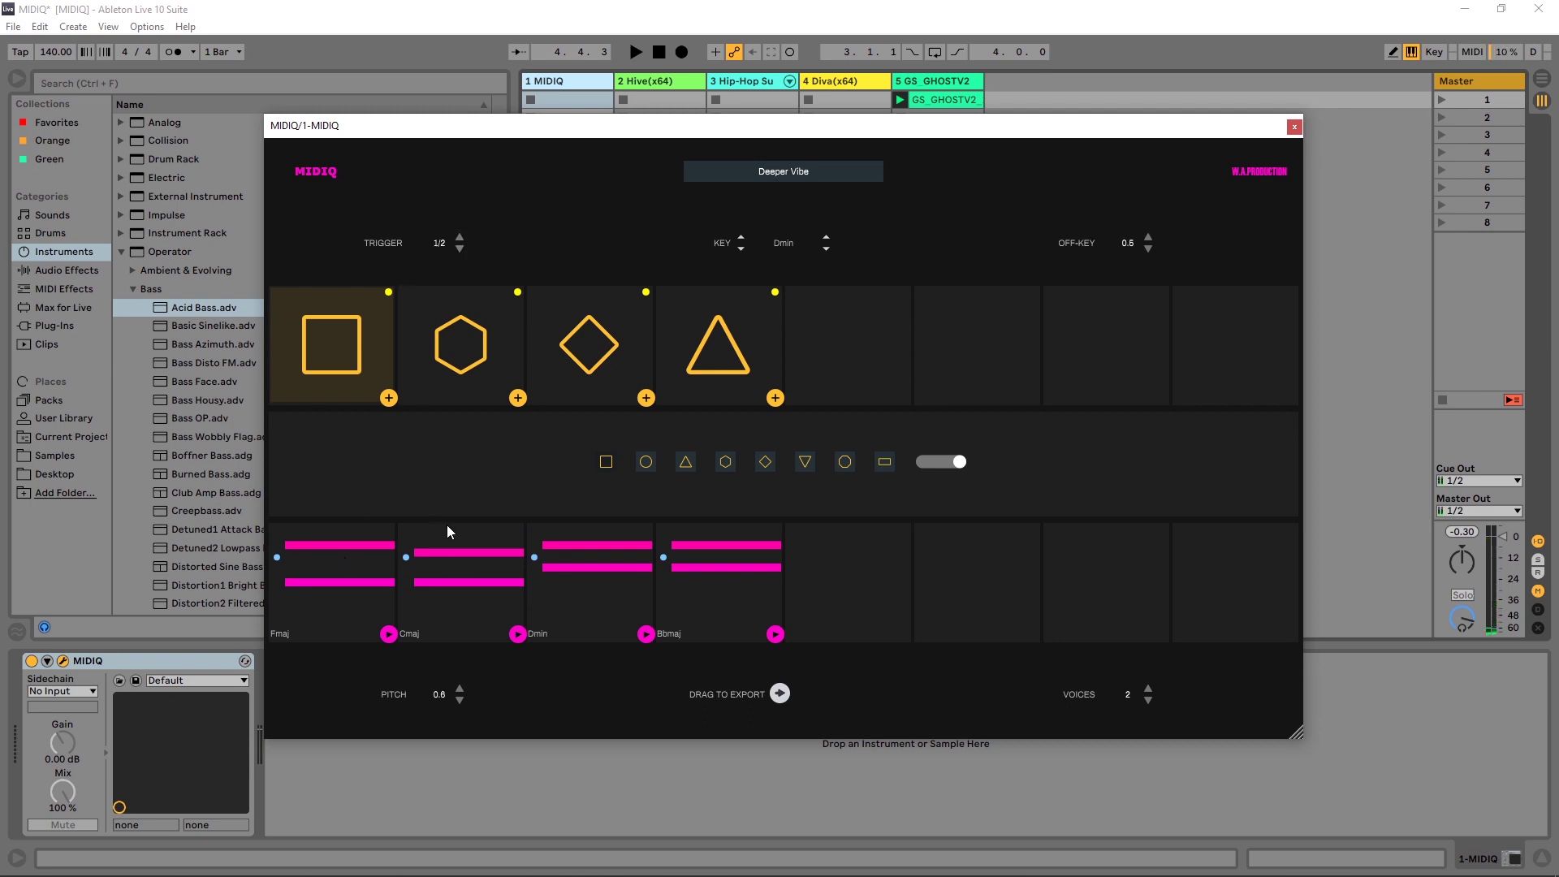
- Reset the trigger rate to 1, raise off-key to 0.8, and play the new chords
left_click(459, 238)
left_click(1148, 238)
left_click(1148, 239)
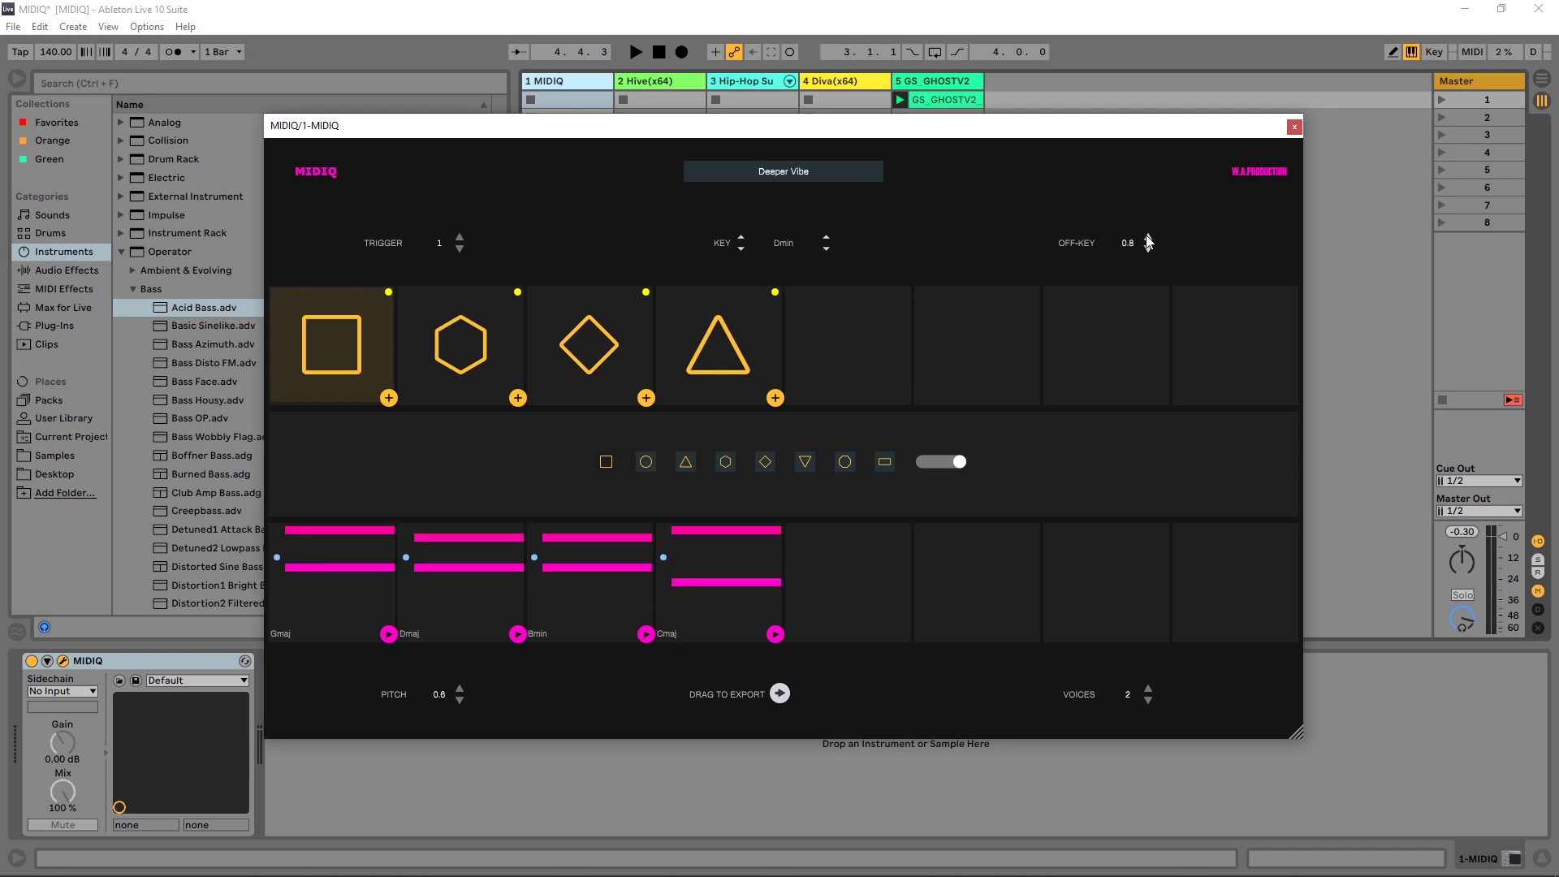
key("space")
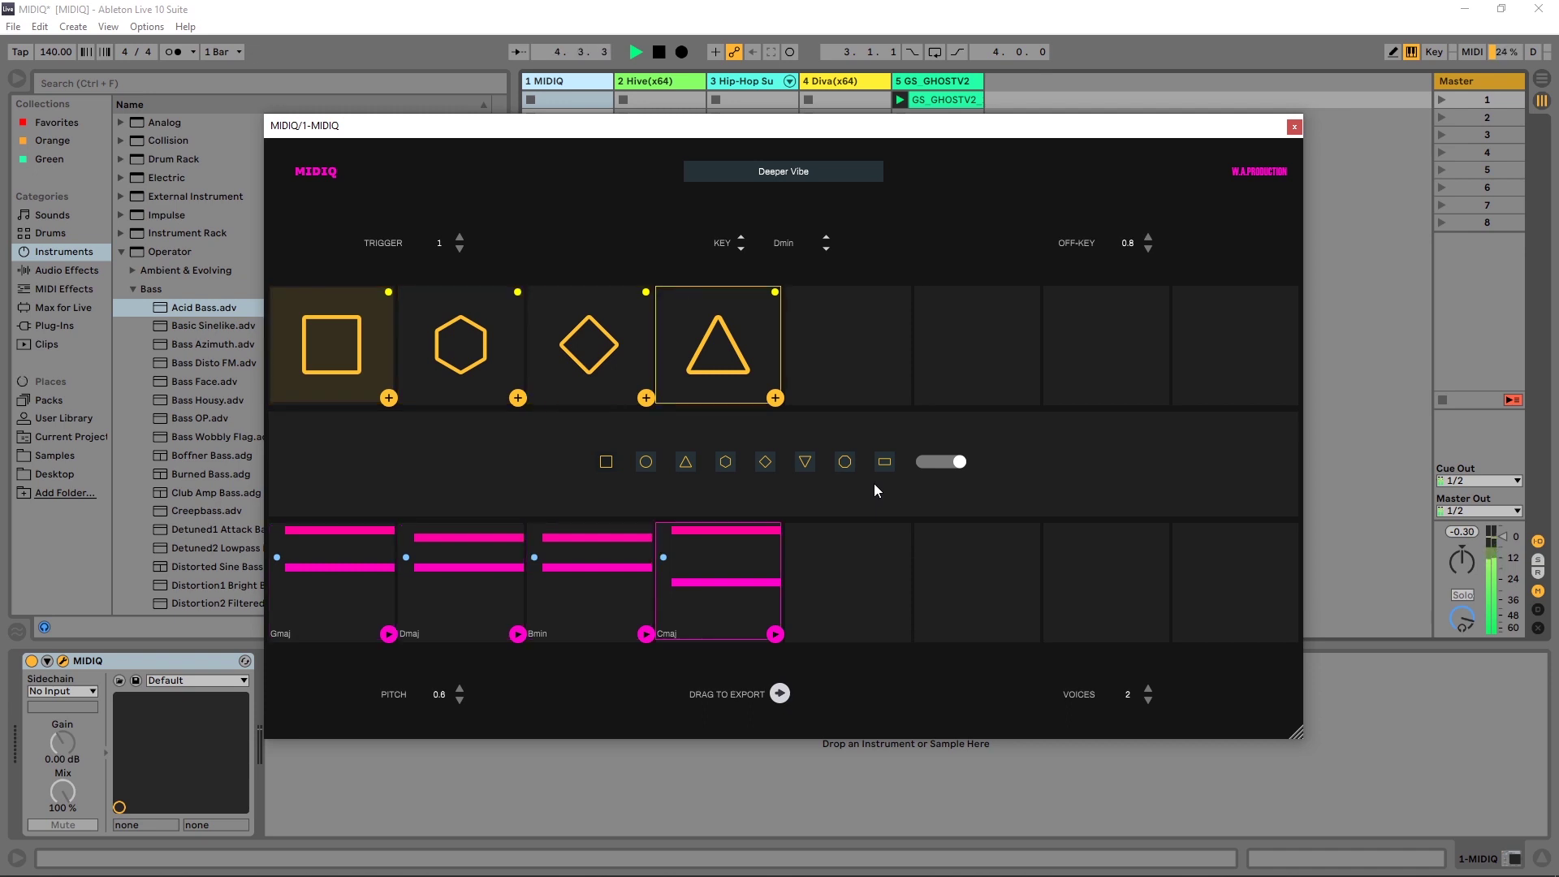
- Raise MIDIQ's voices to 3 and audition the three-note chords
key("space")
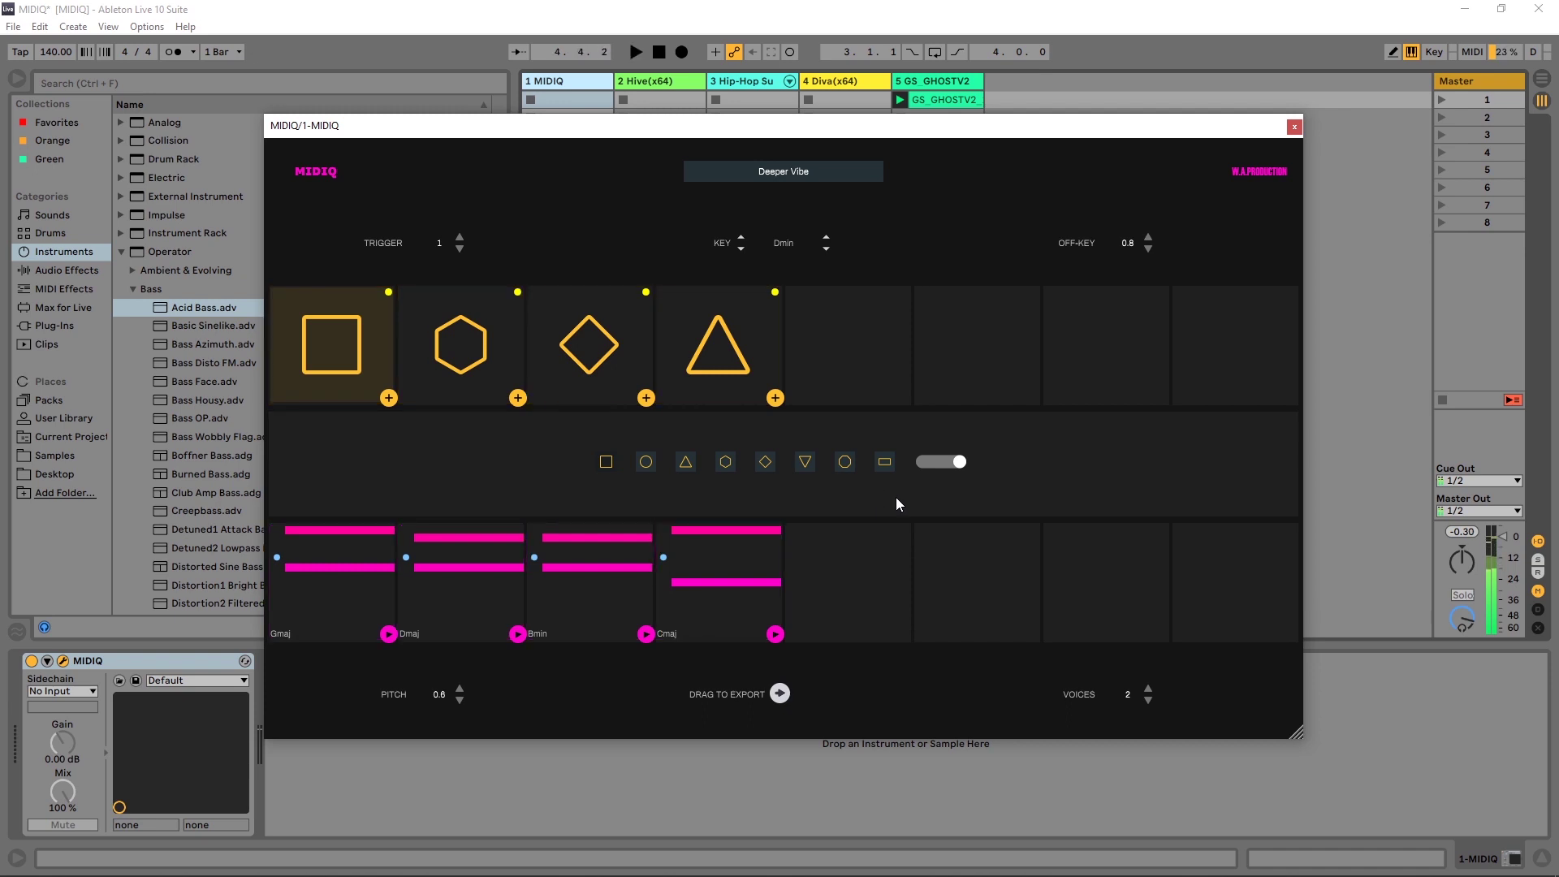
left_click(1147, 689)
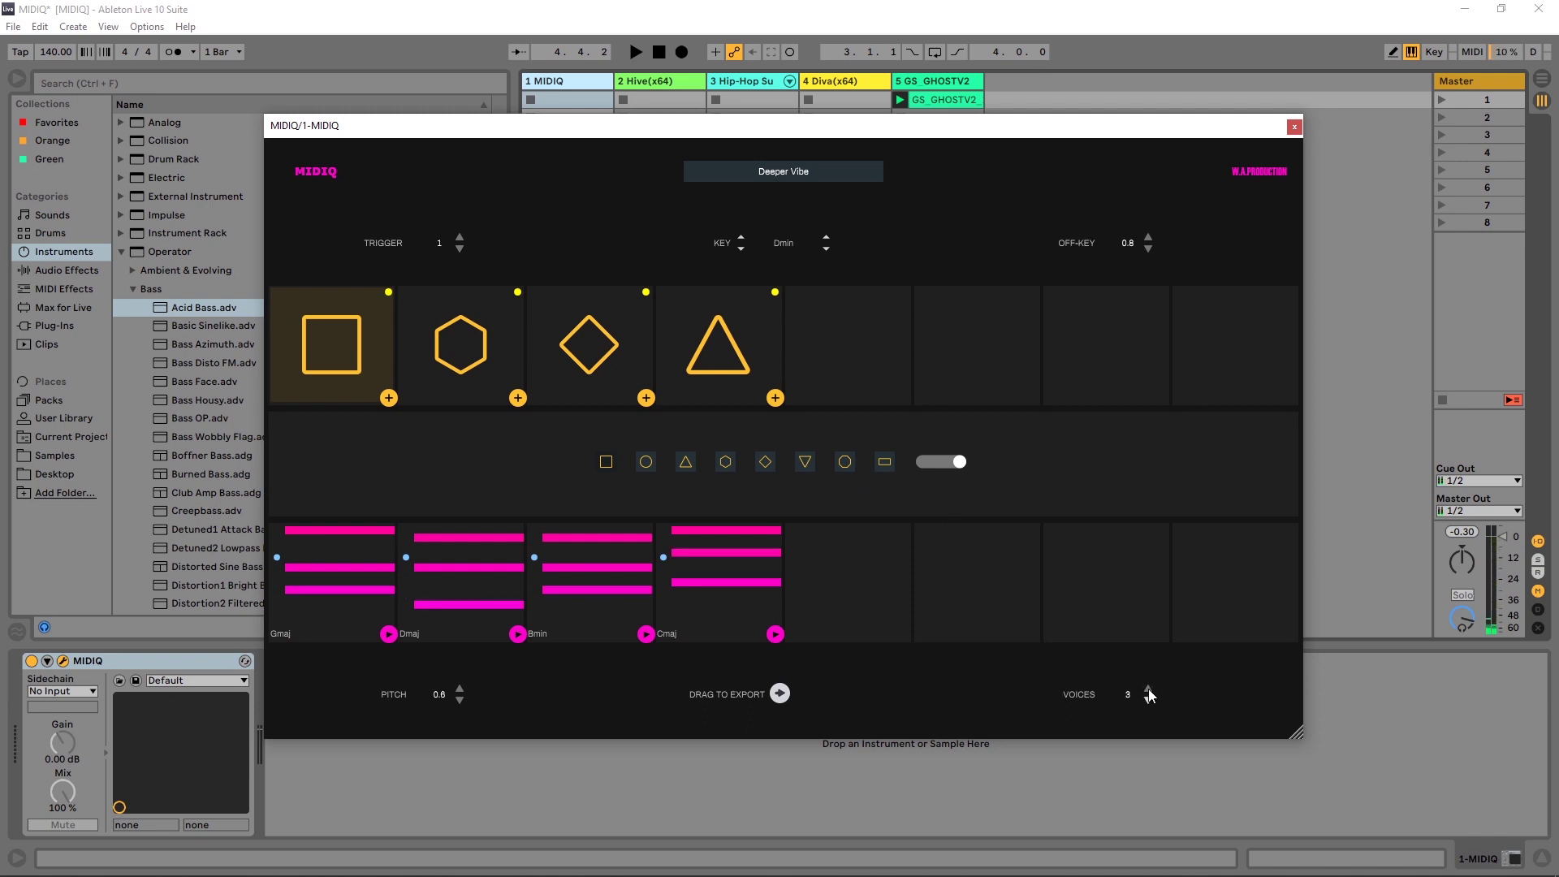
key("space")
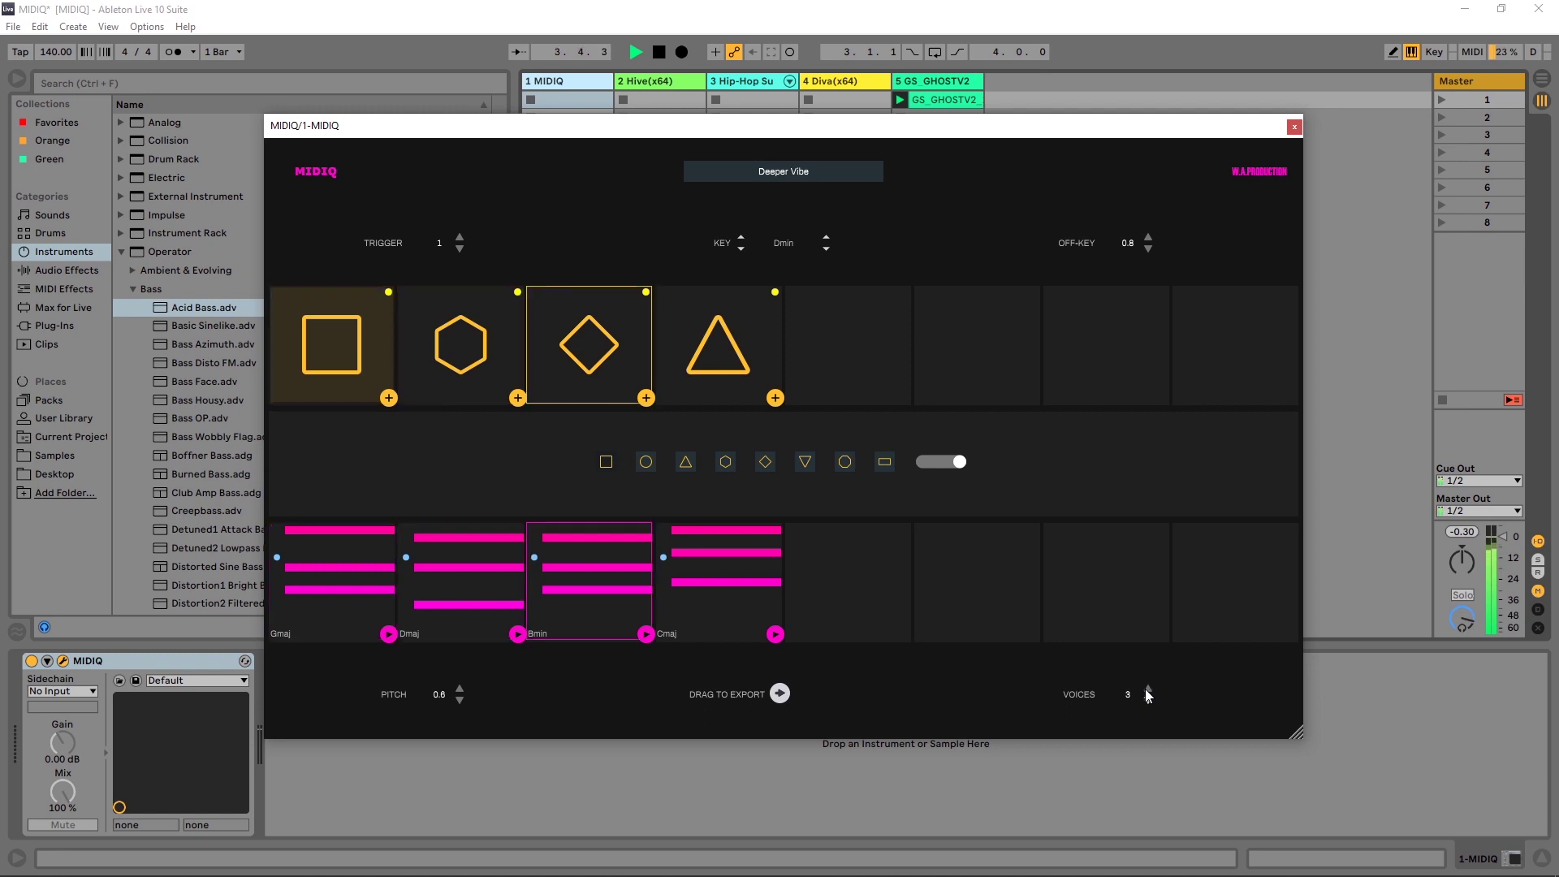
key("space")
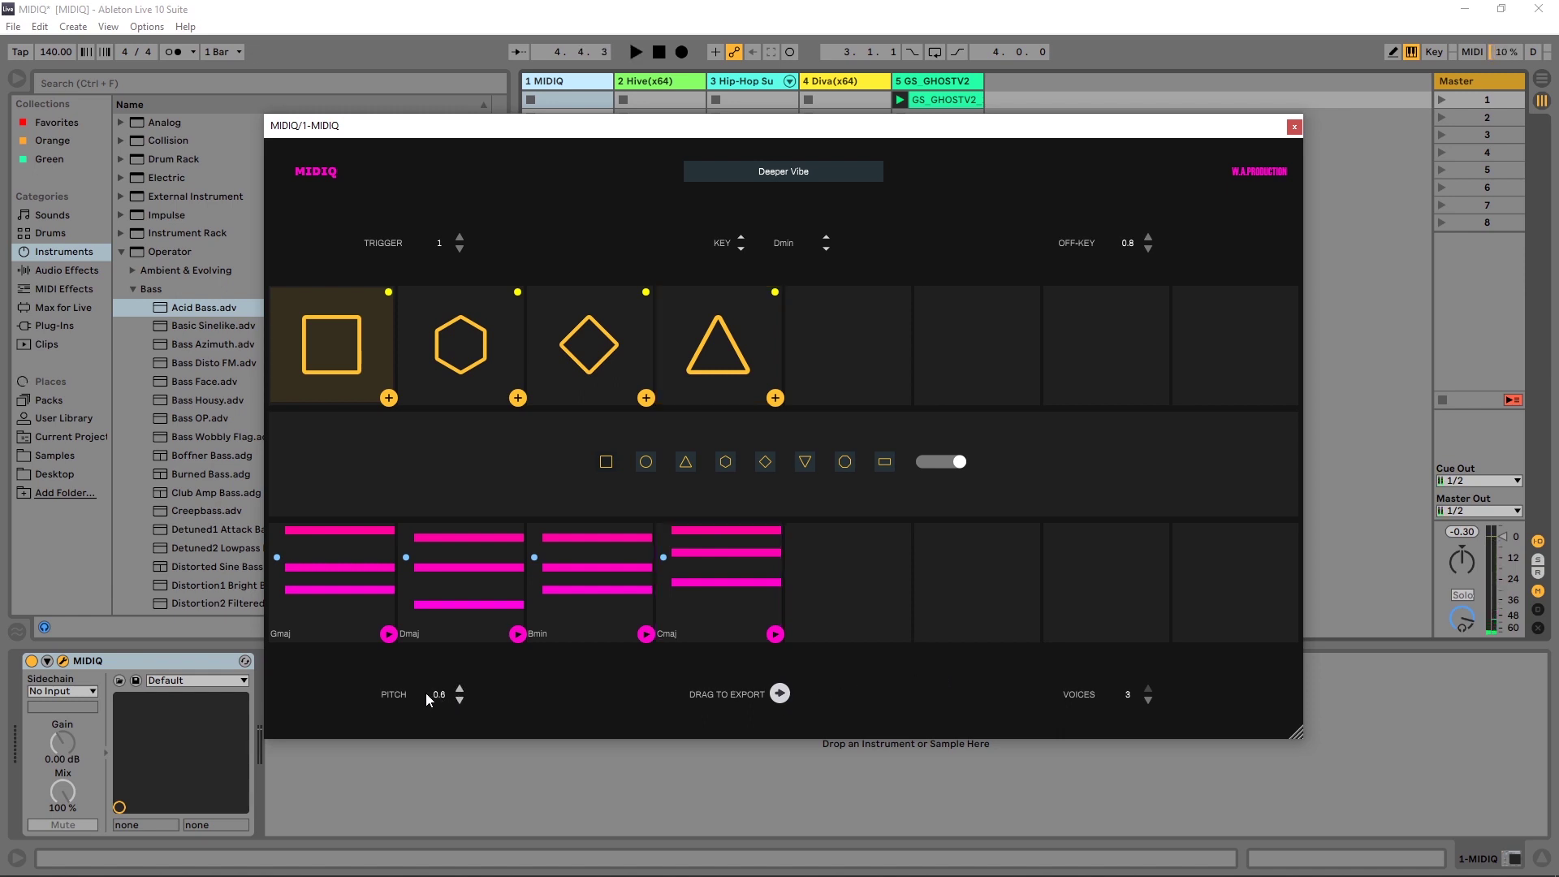
- Raise PITCH to 0.7 and listen to the regenerated chords
left_click(461, 689)
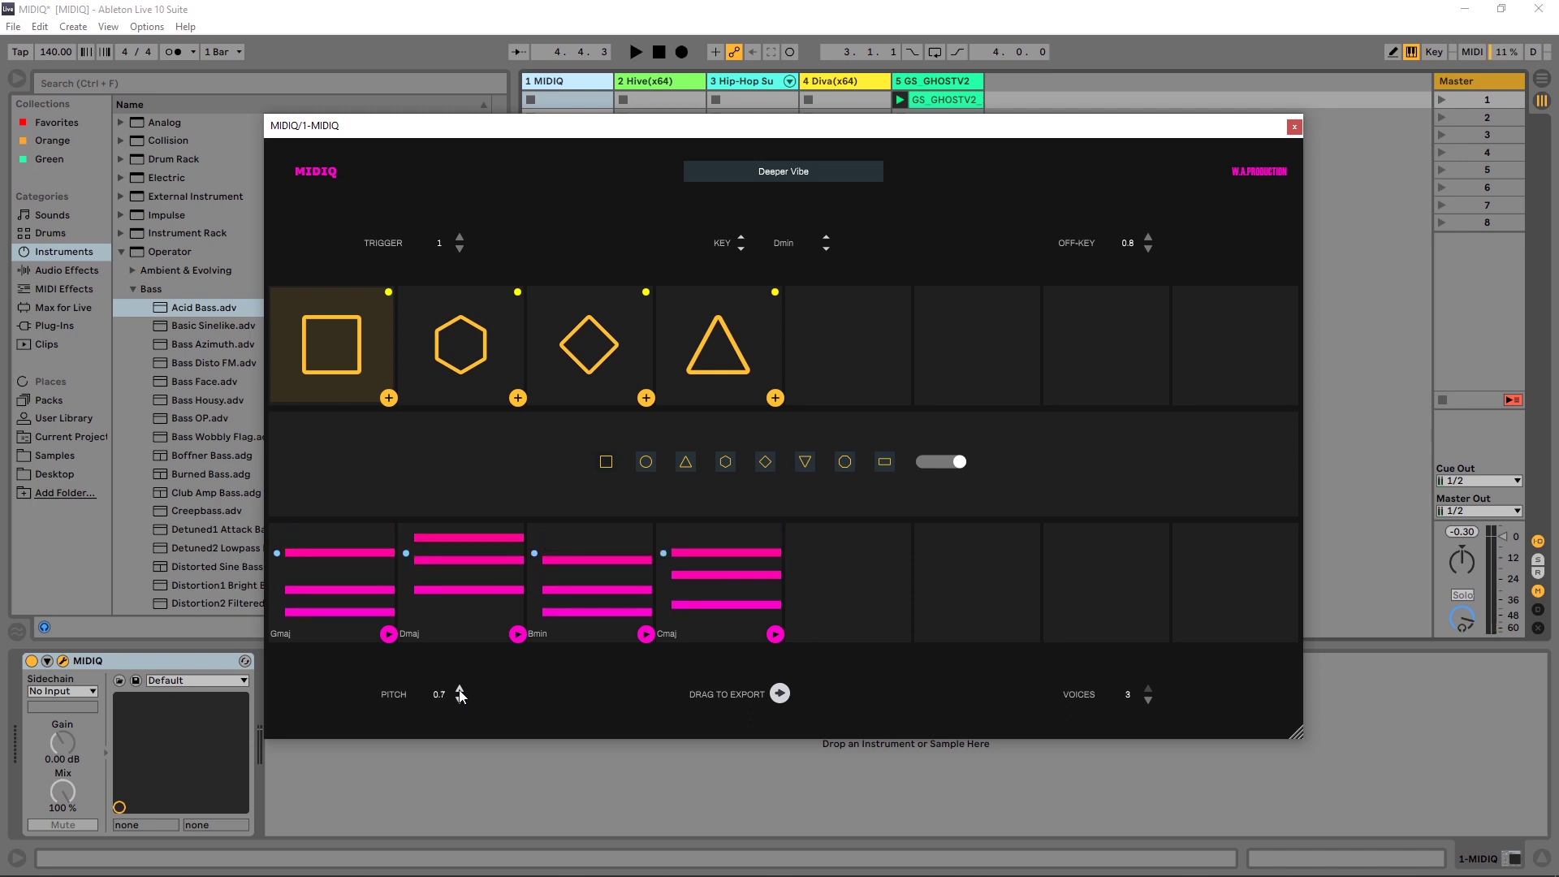
key("space")
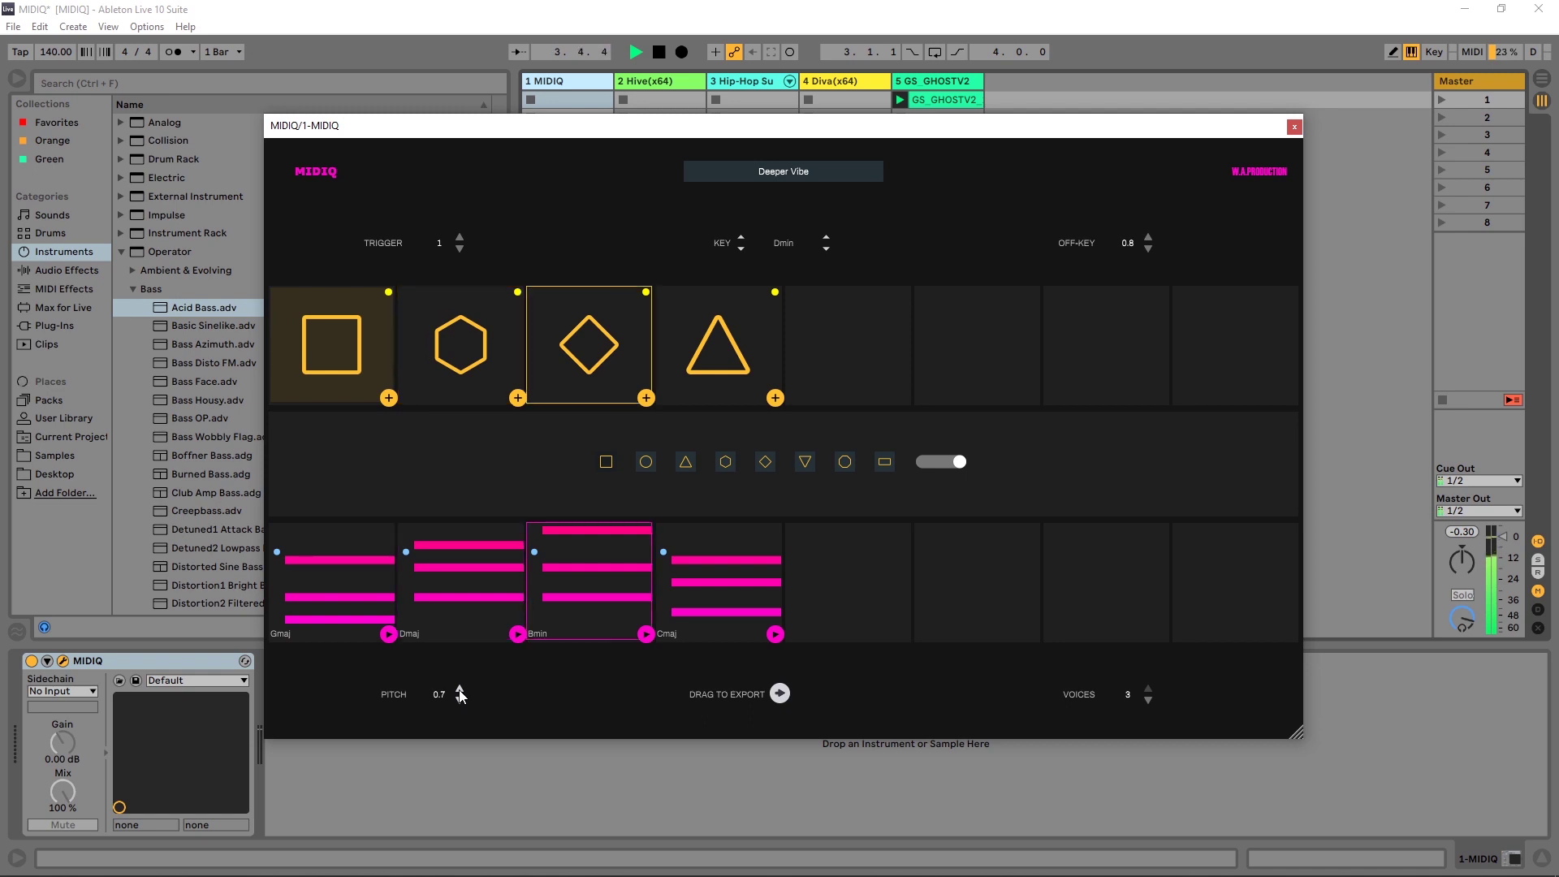
key("space")
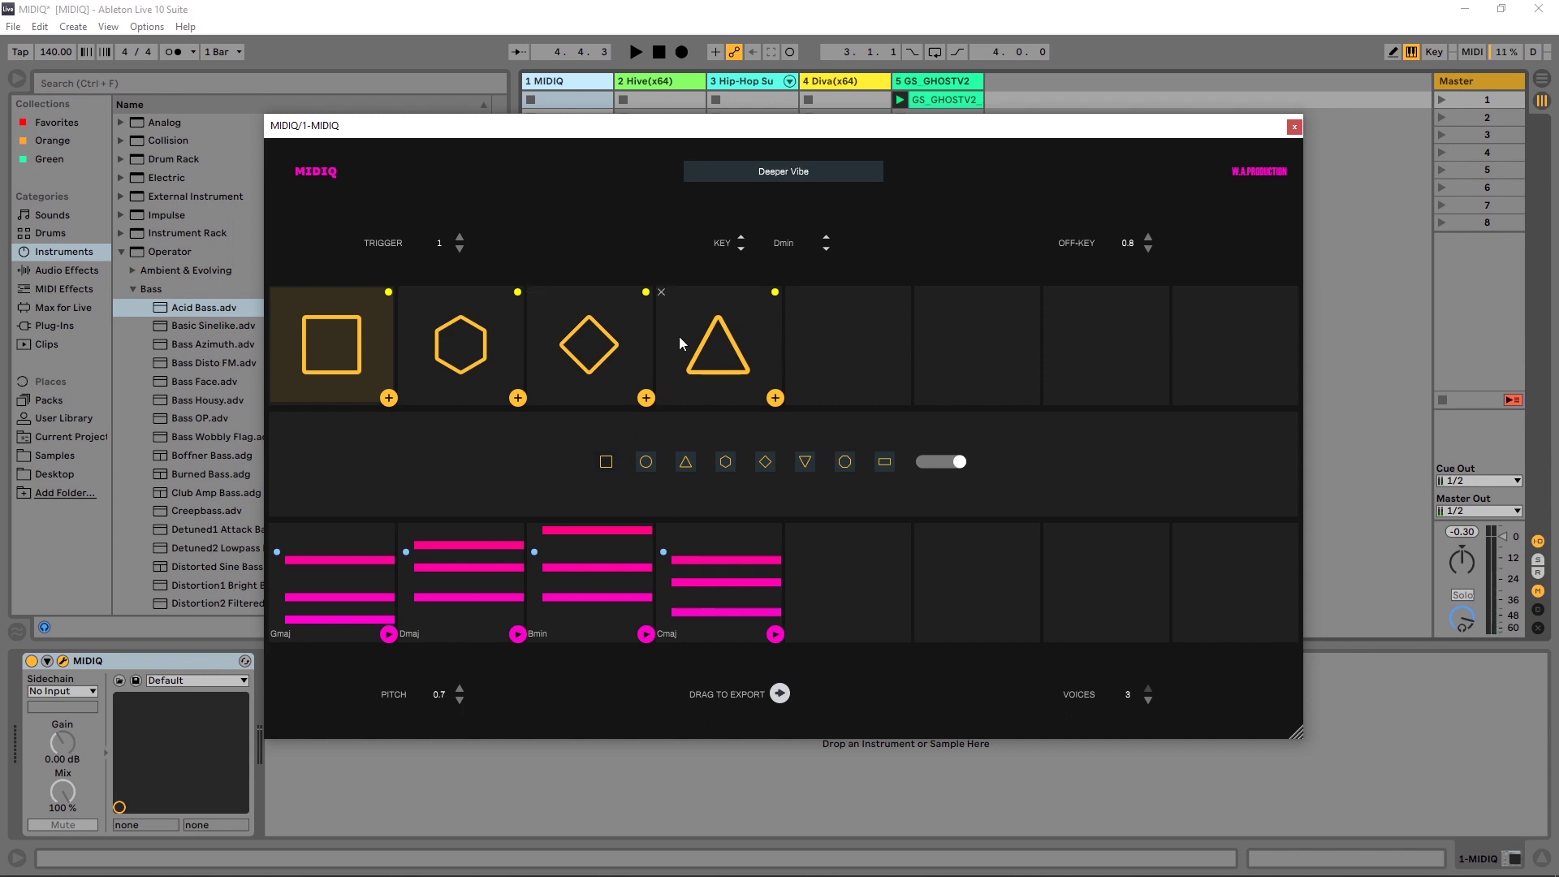
- Add a fifth Fmin step after the fourth triangle and reveal the V0–V8 voicings
left_click(774, 398)
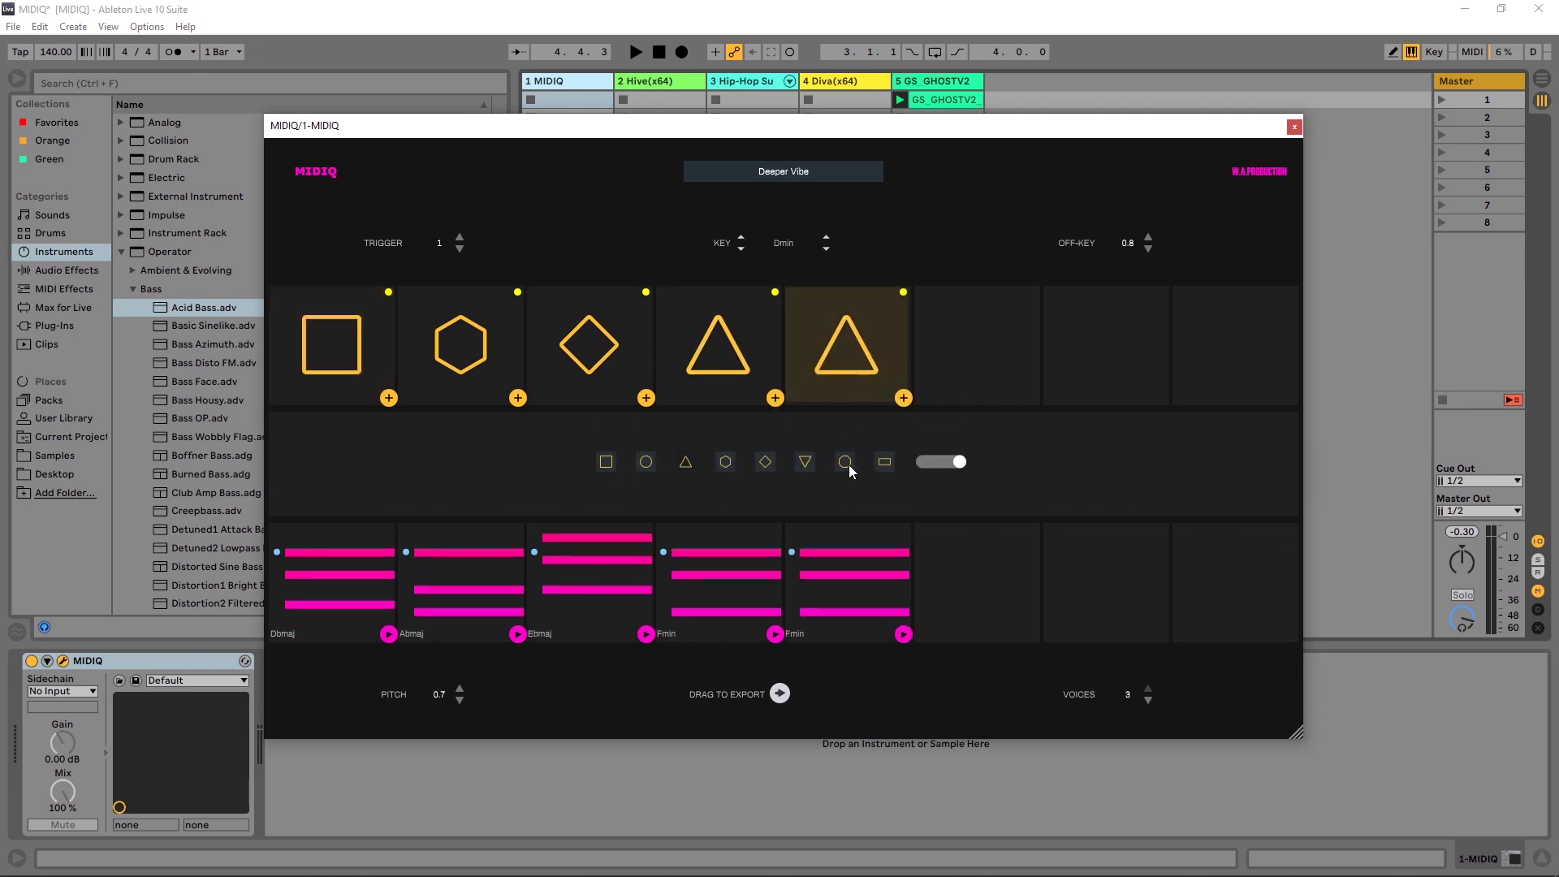
left_click(867, 359)
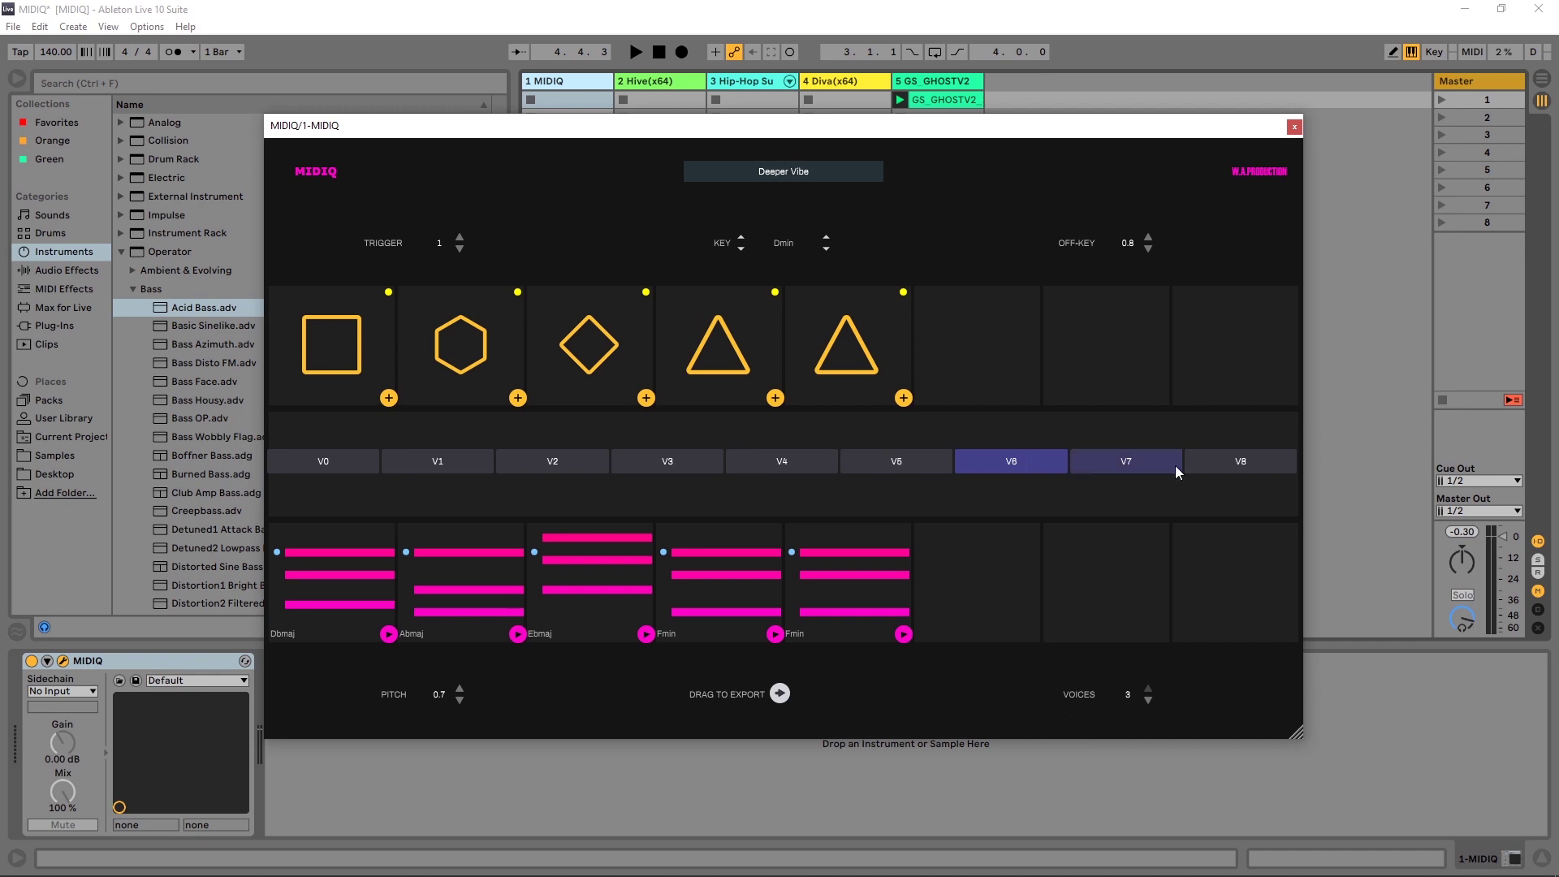
- Audition voicings V0 and V1 by playing each in turn
left_click(347, 461)
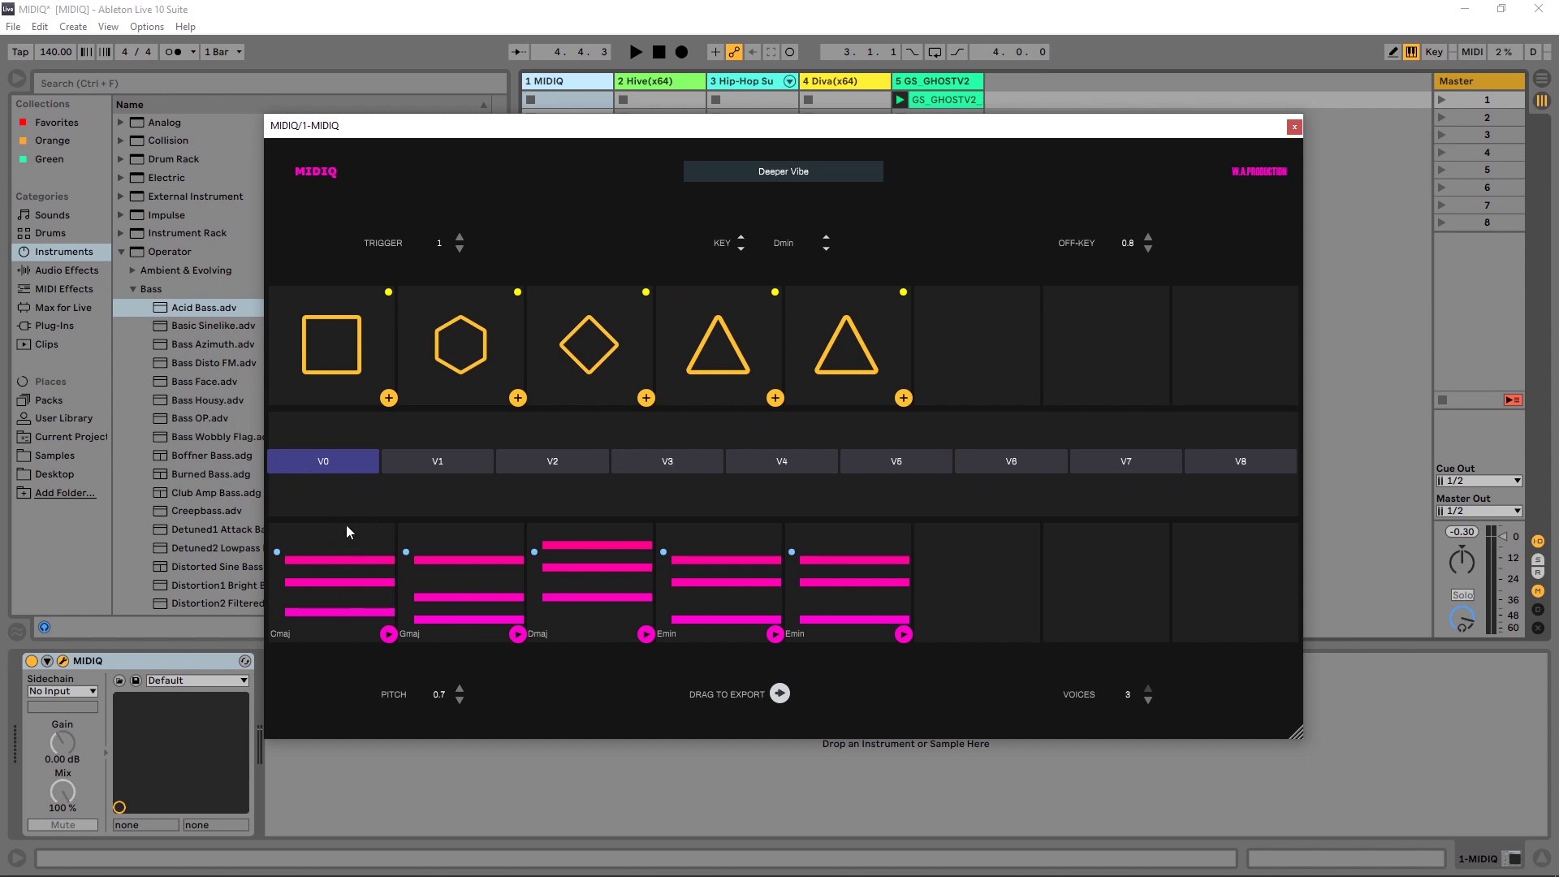
key("space")
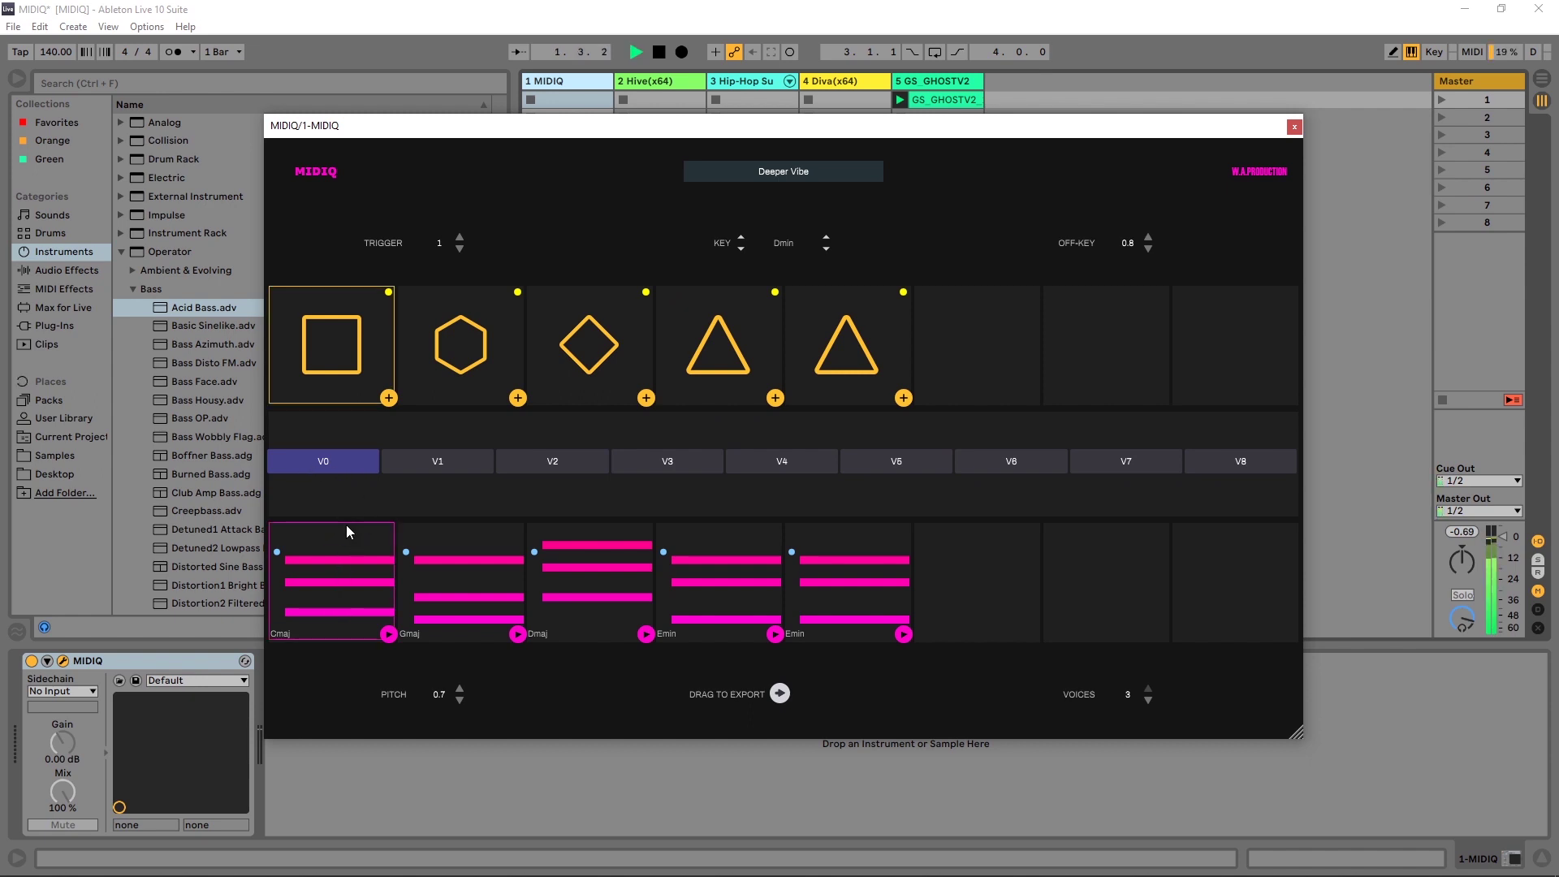
key("space")
left_click(445, 461)
key("space")
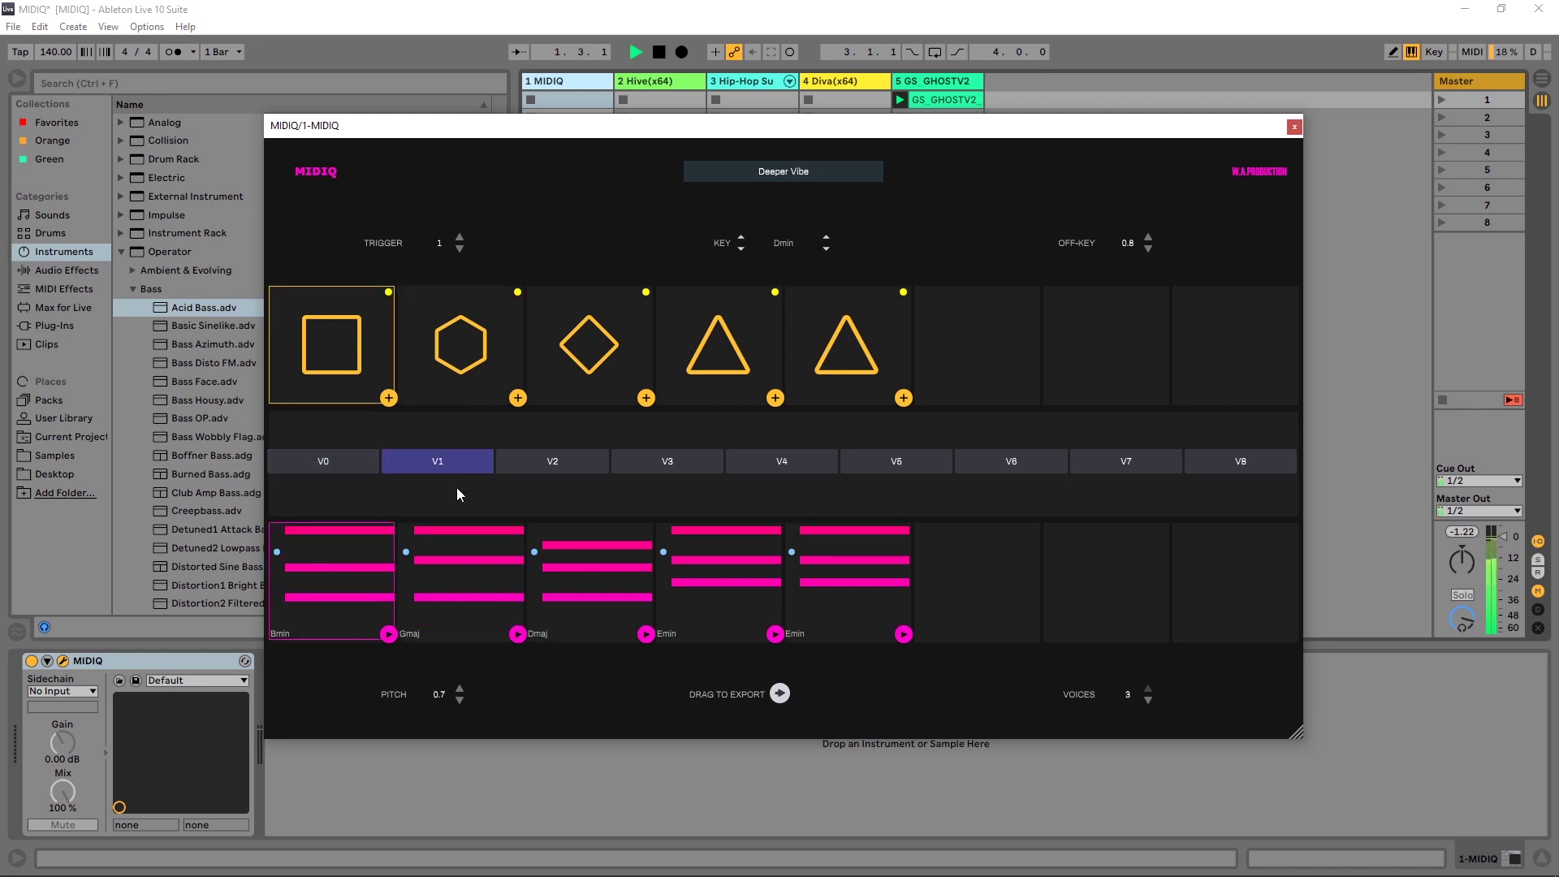
key("space")
- Audition V2, then settle on V3 giving Abmaj, Ebmaj, Fmin, Cmin, Cmin
left_click(545, 465)
key("space")
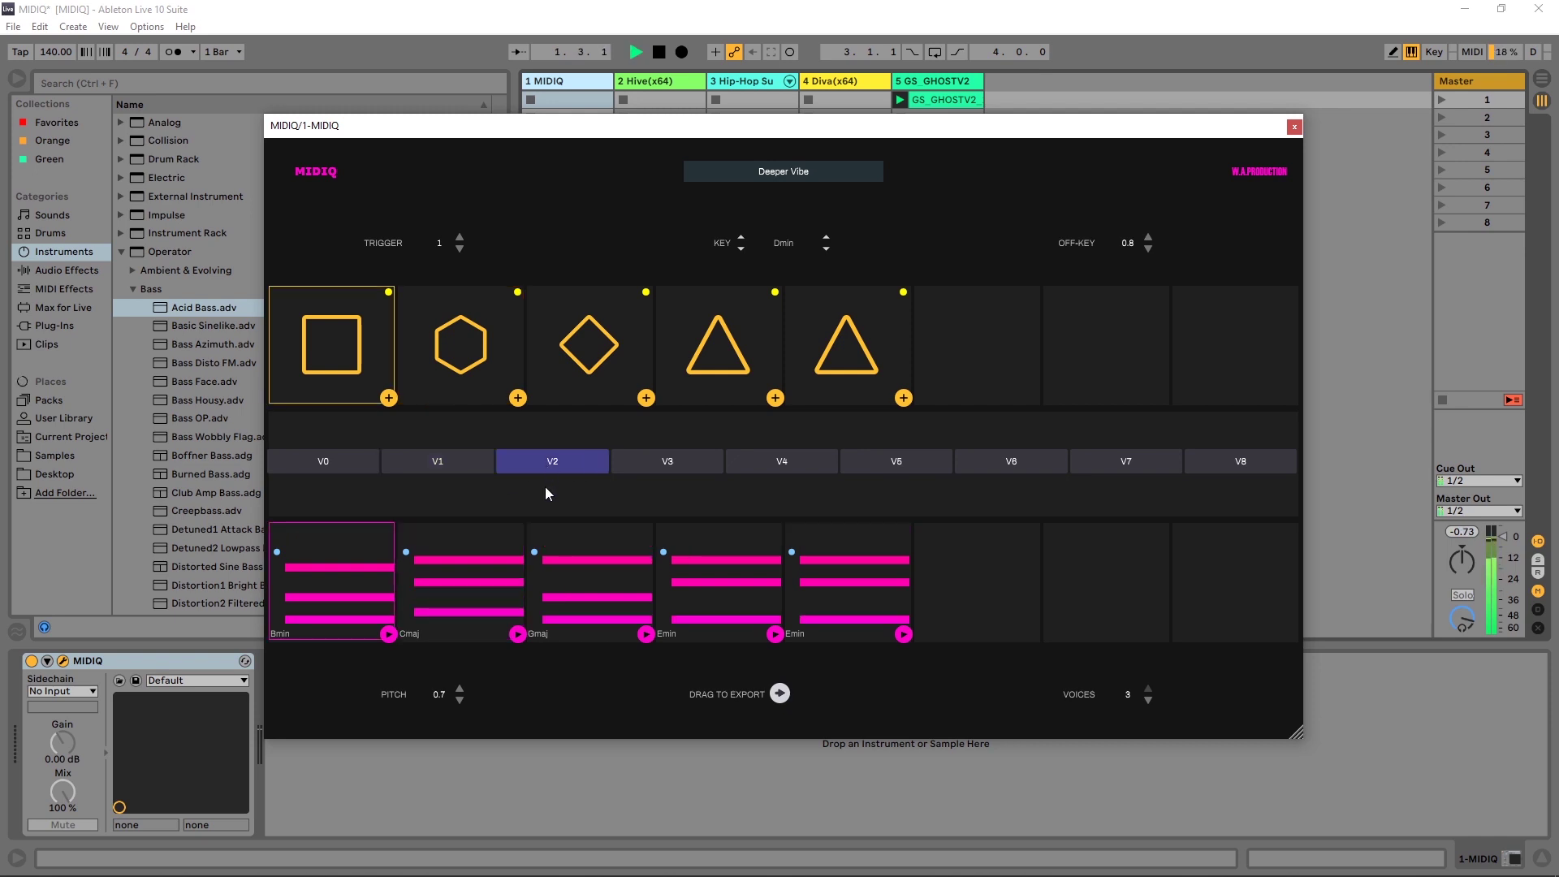
key("space")
left_click(664, 459)
key("space")
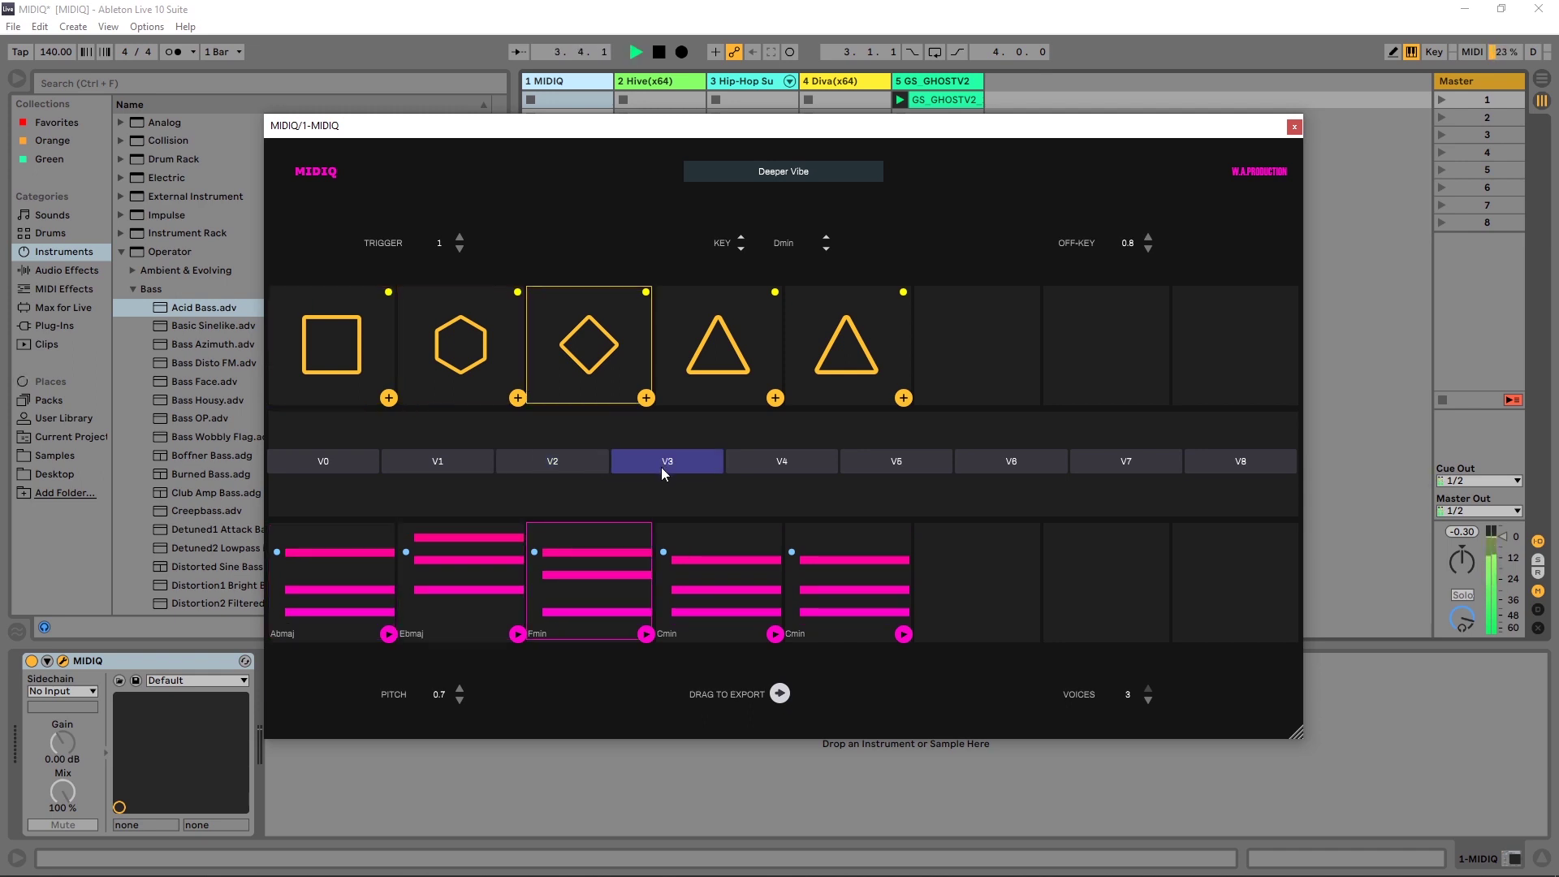
key("space")
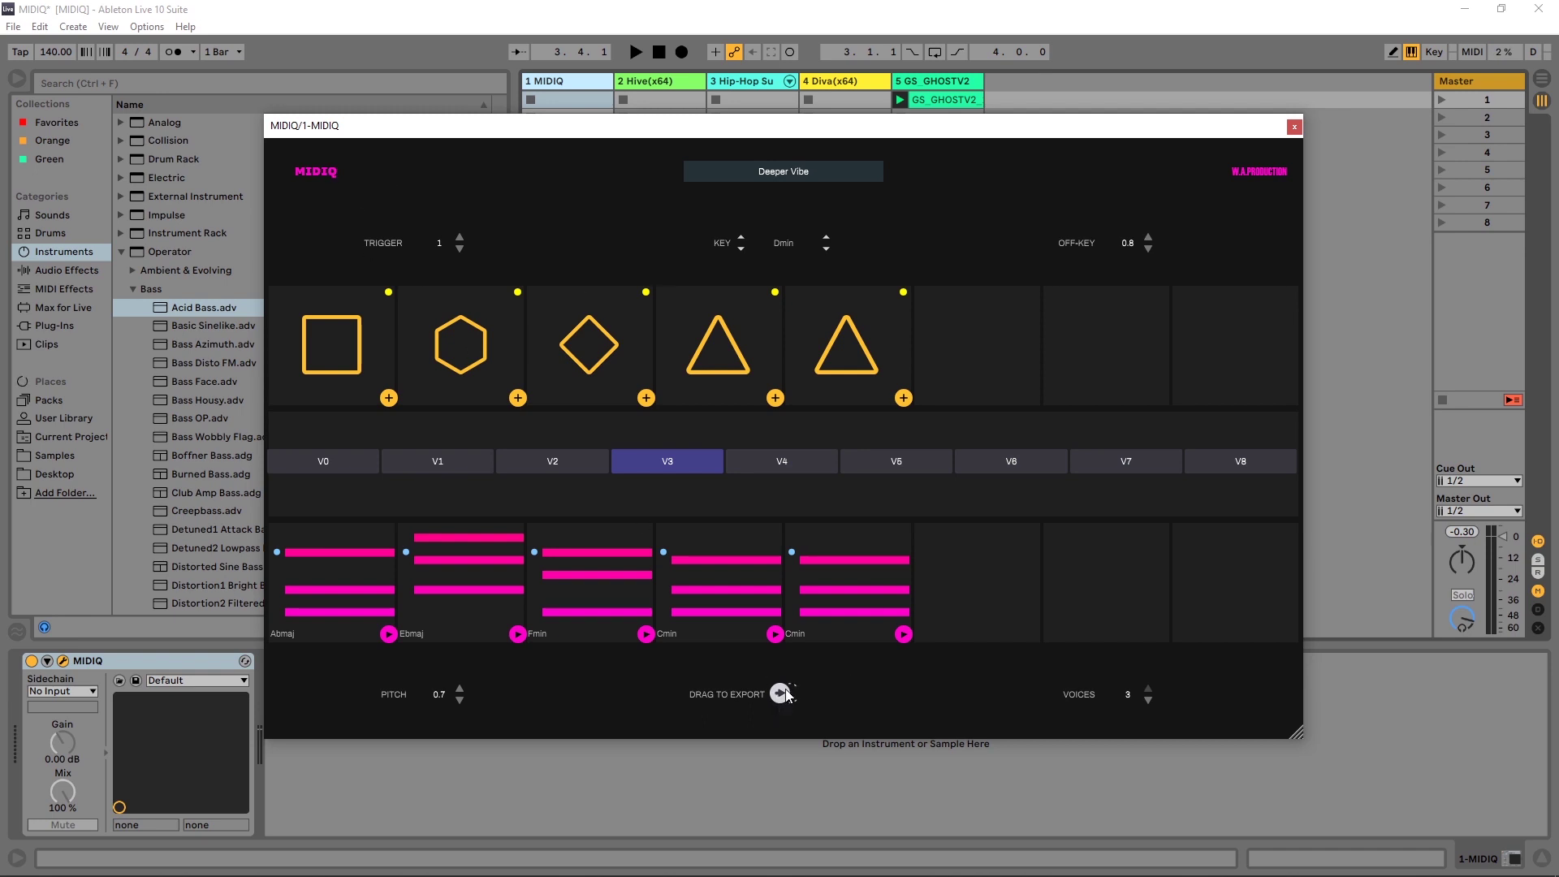
- Export the chord progression as a MIDI clip onto new track 6 and view its notes
left_click_drag(781, 694, 1364, 207)
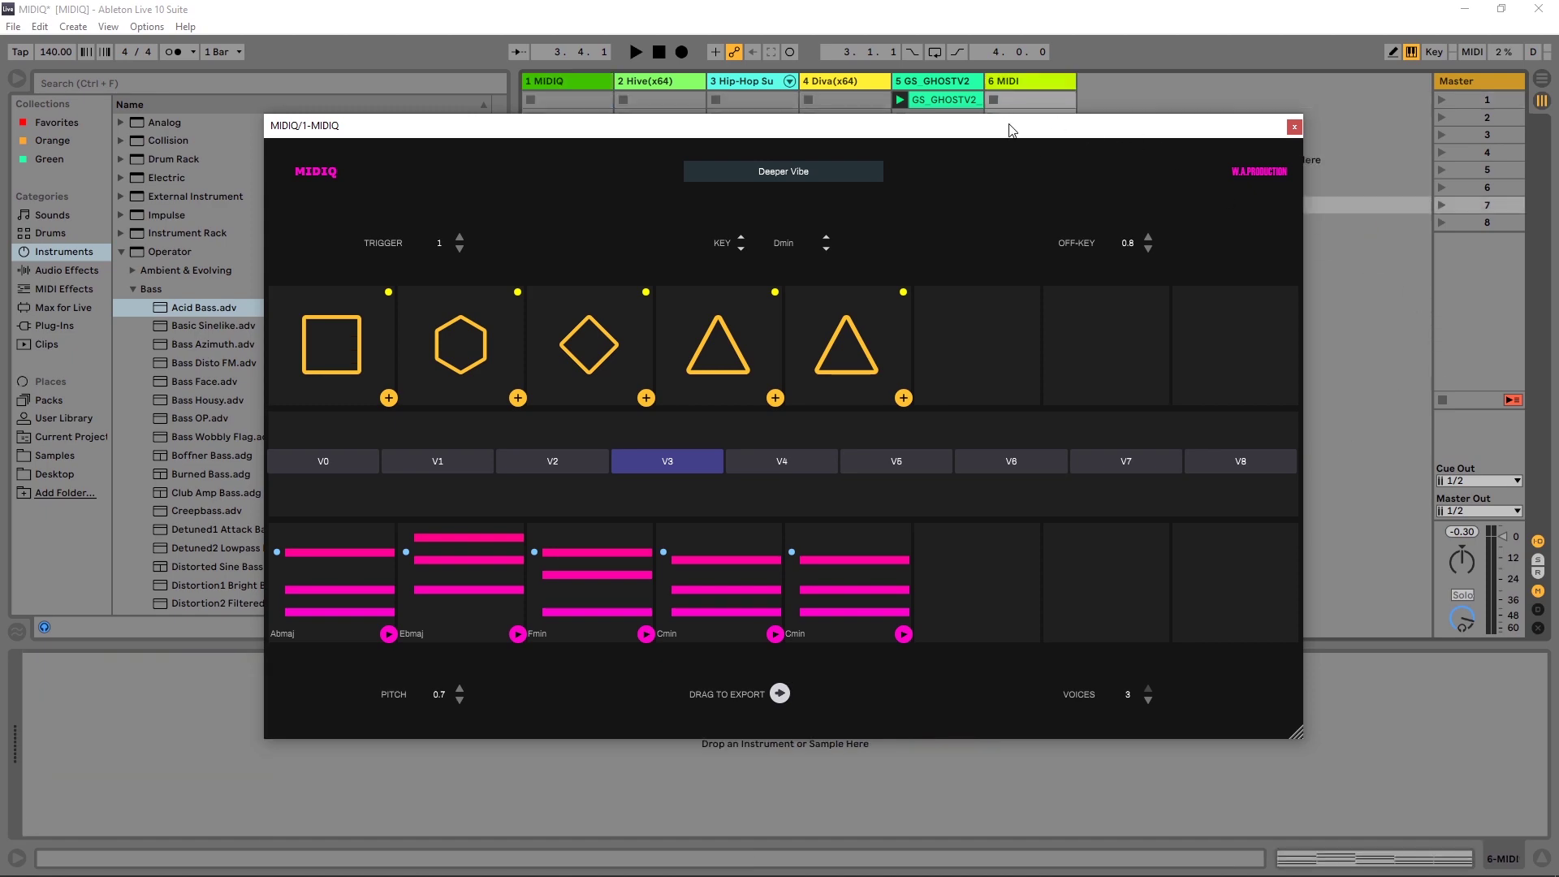
left_click_drag(1011, 129, 1139, 398)
double_click(1029, 205)
left_click_drag(731, 403, 662, 183)
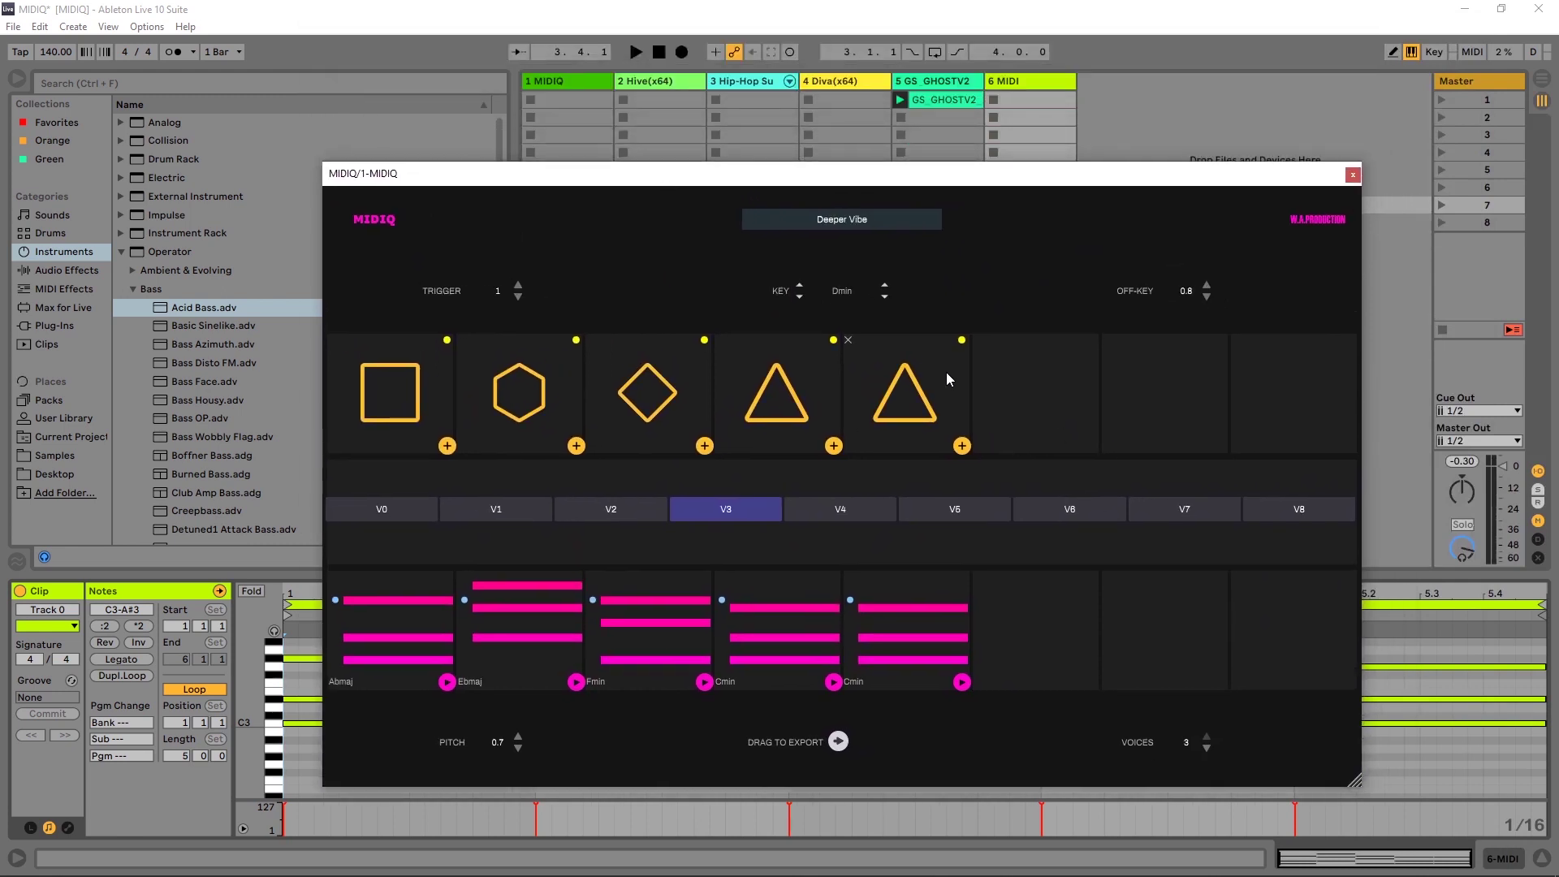
- Delete the fifth step, leaving Bmin, Gmaj, Dmaj, Amaj, and preview the Bmin and Dmaj chords
left_click(848, 339)
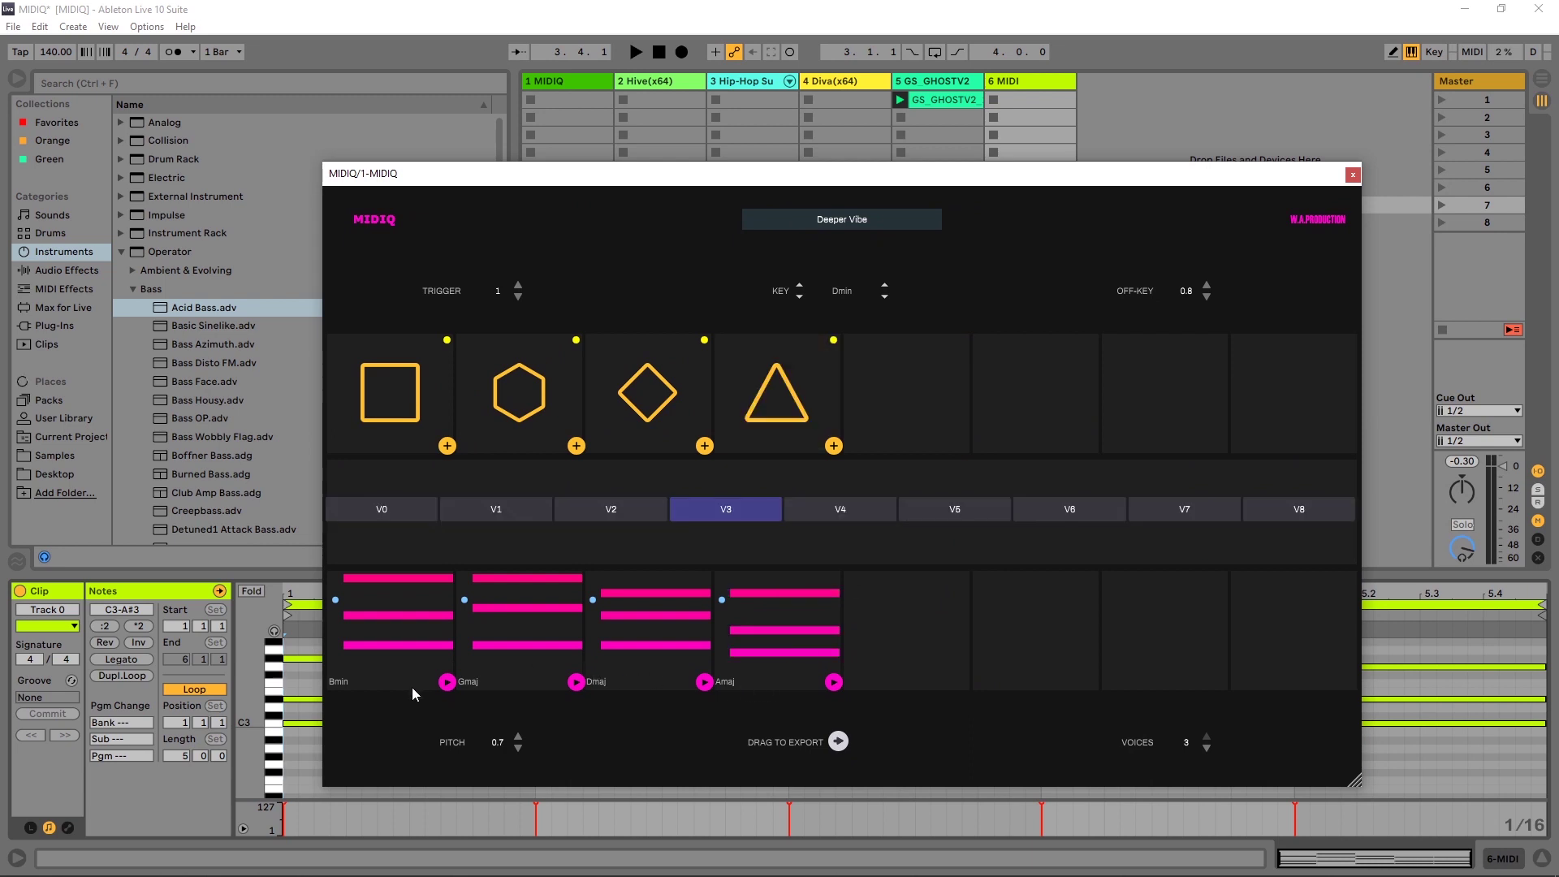
left_click(444, 685)
left_click(446, 683)
left_click(705, 683)
left_click(593, 602)
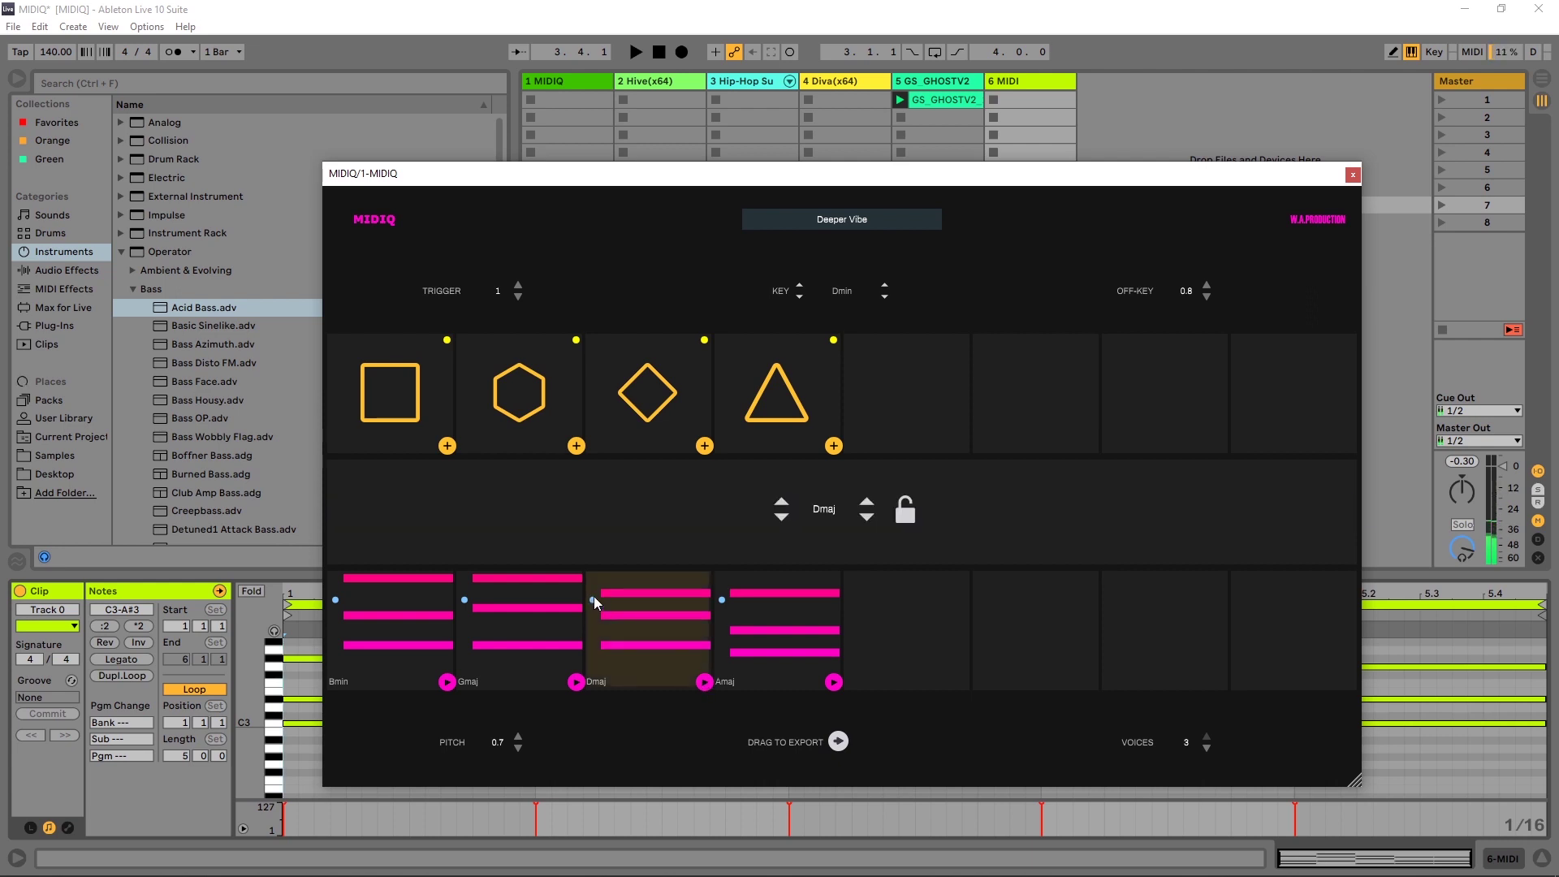
- Lock the first Bmin chord so variations keep it
left_click(592, 599)
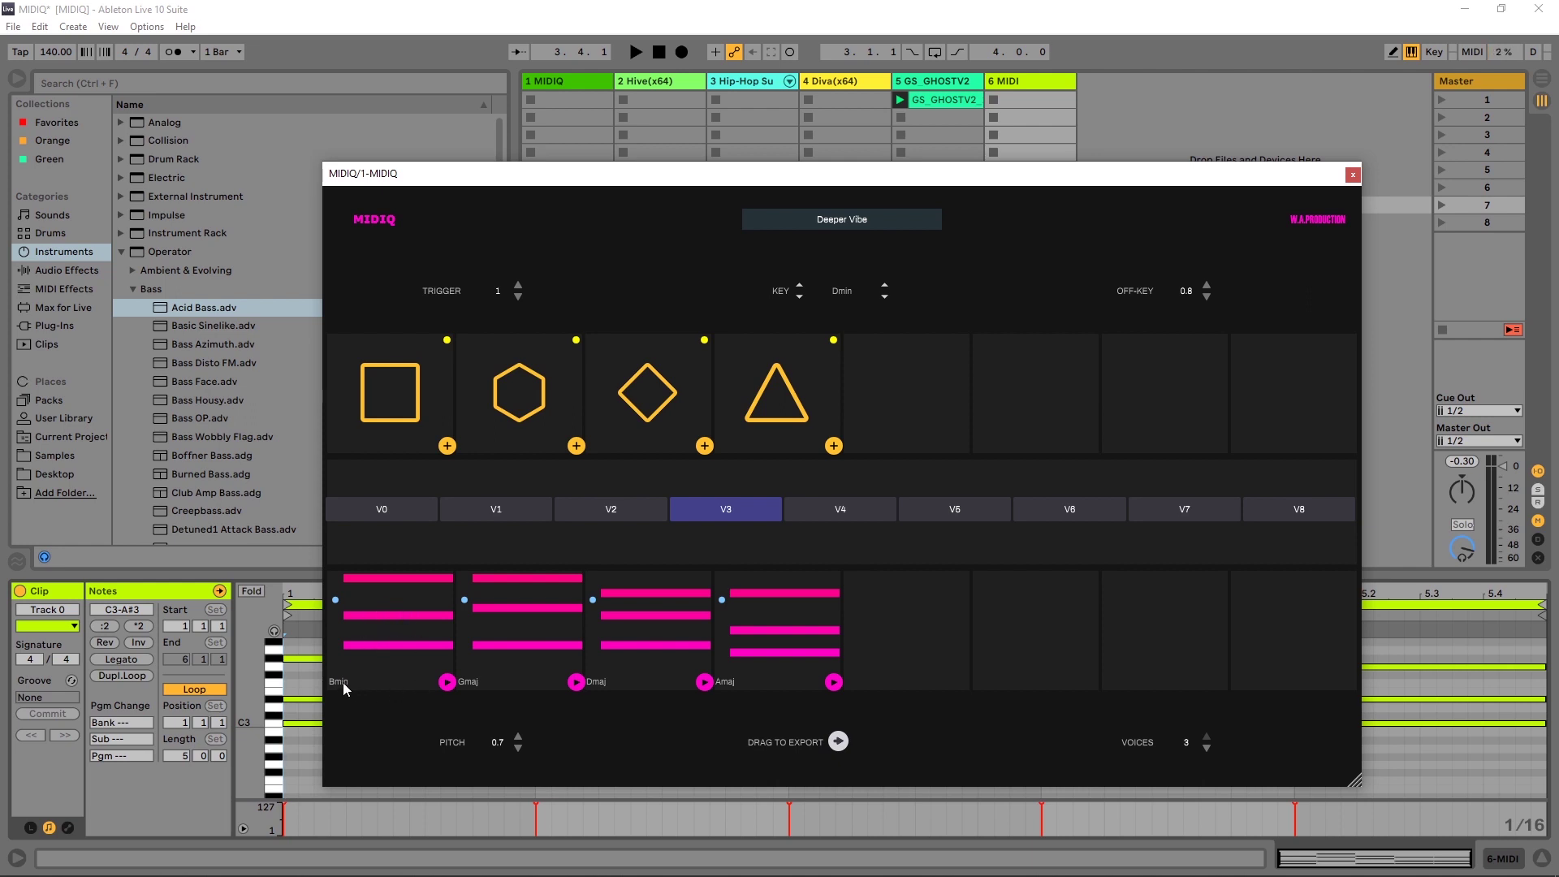
left_click(339, 601)
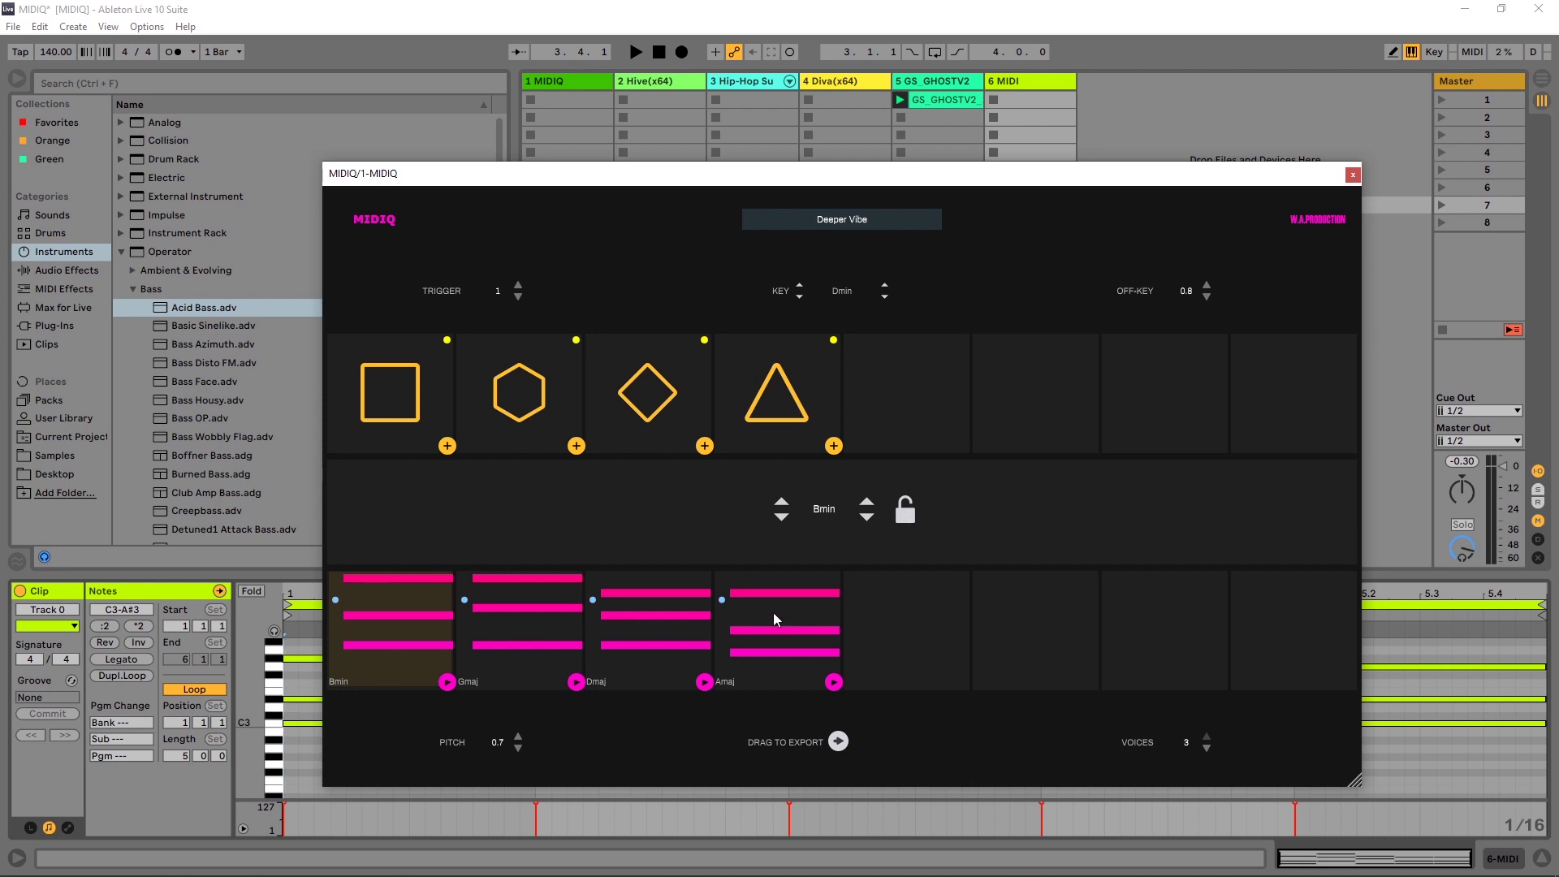
left_click(903, 510)
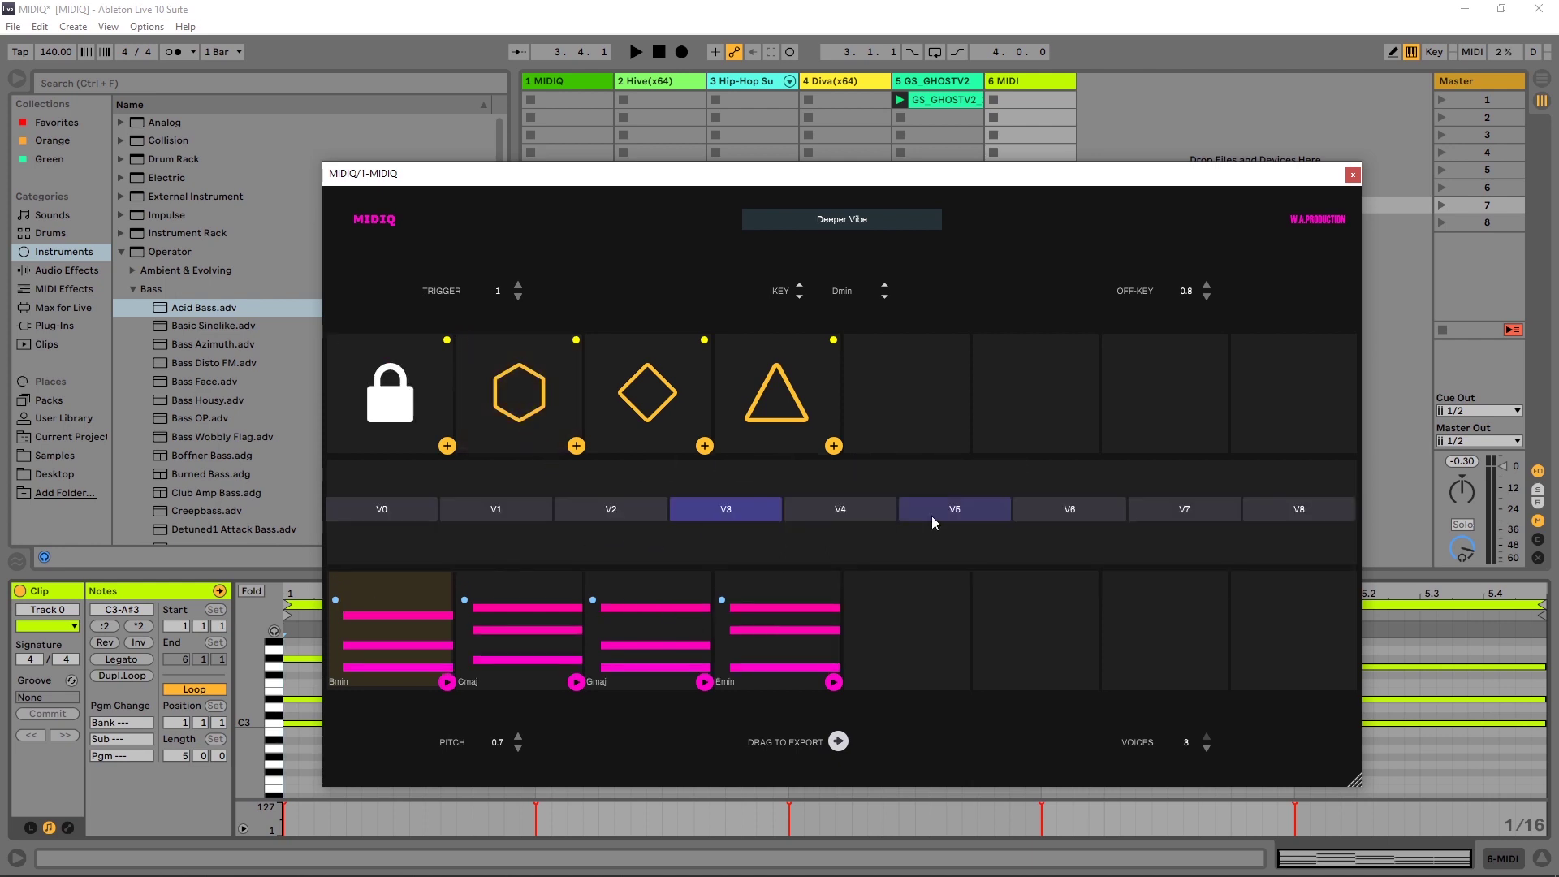
- Try variations V4 and V5 and play the resulting Bmin, Cmaj, Dmaj, Amaj progression
left_click(840, 511)
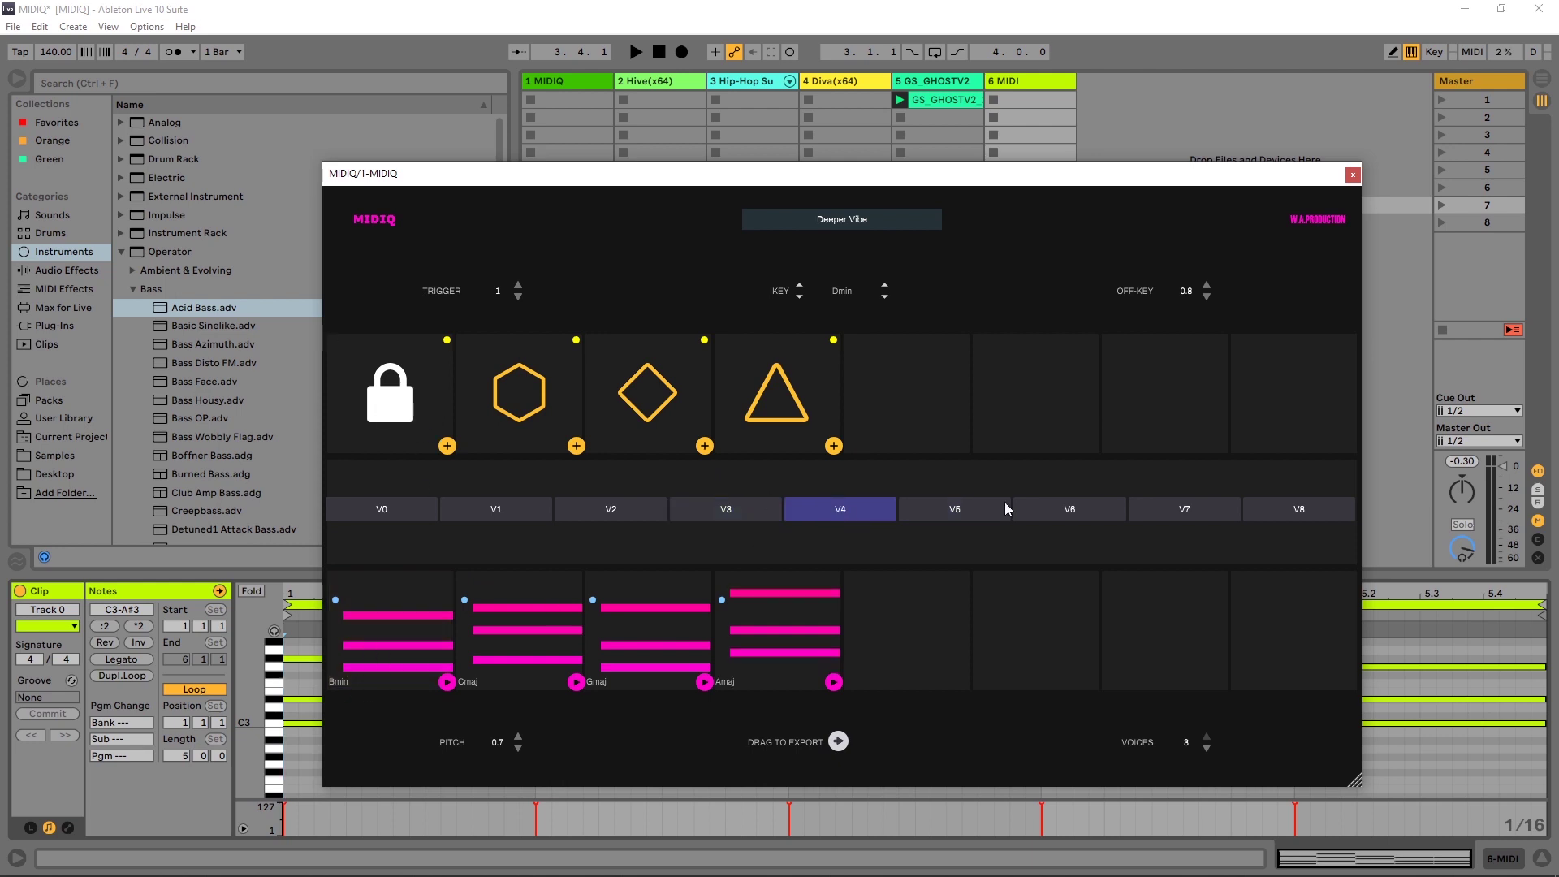
left_click(944, 511)
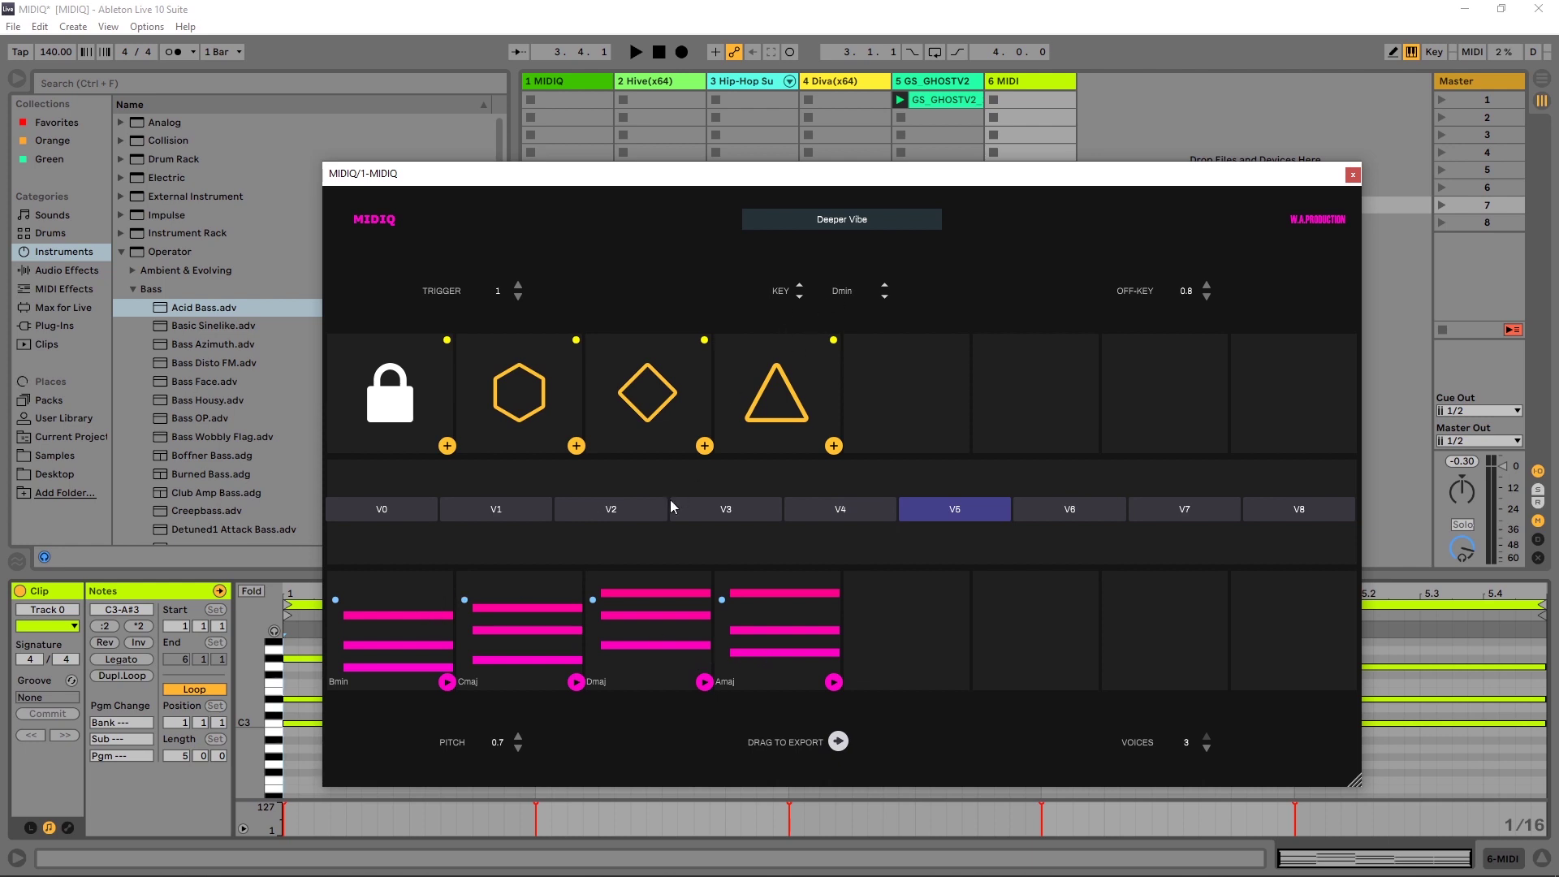
key("space")
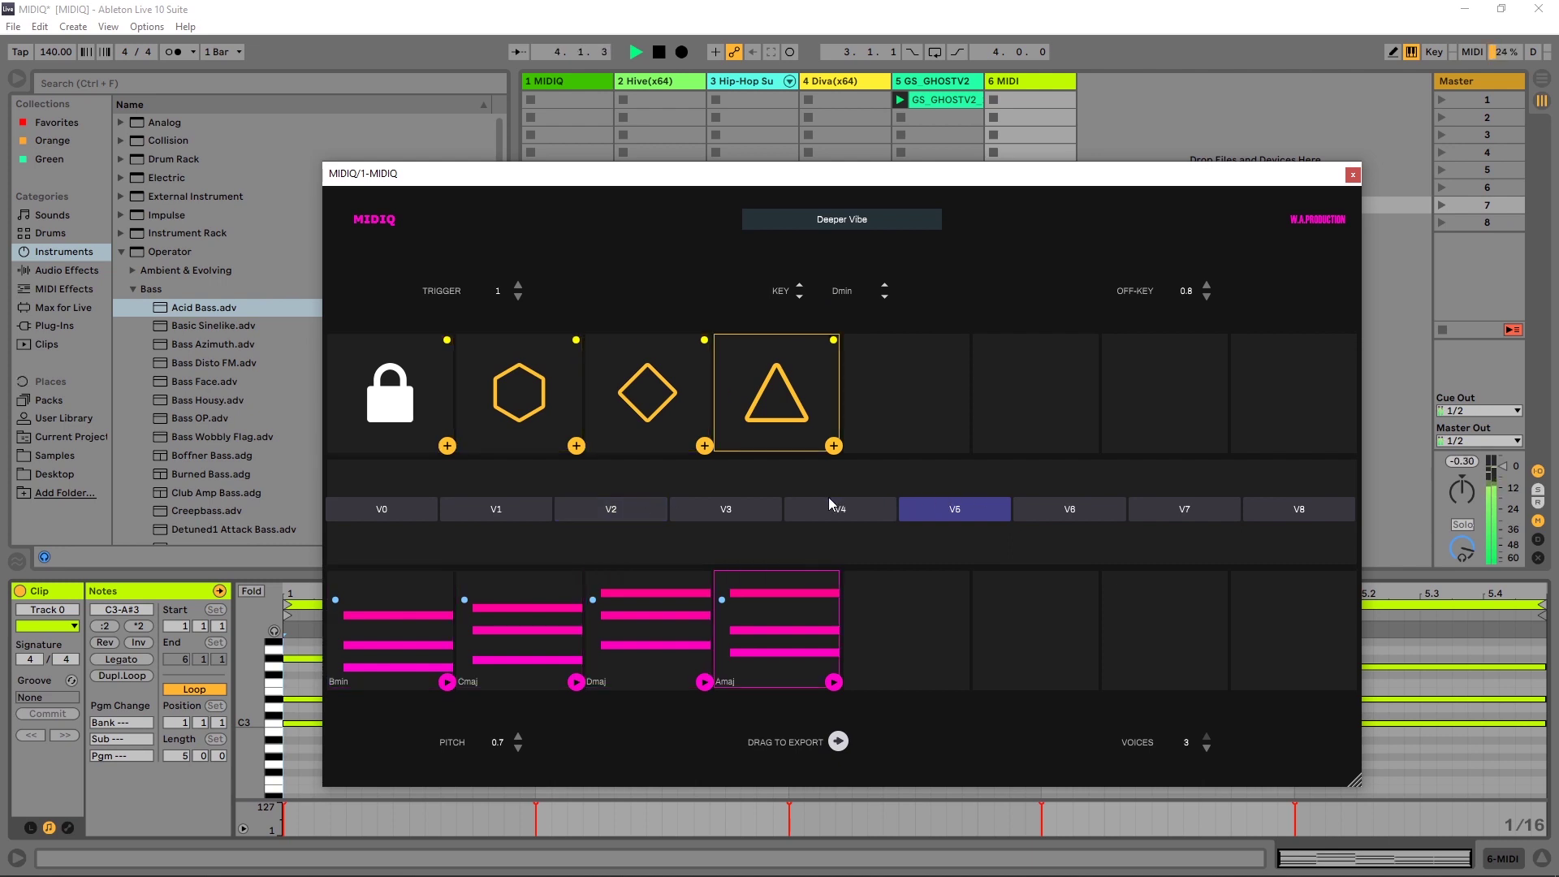
key("space")
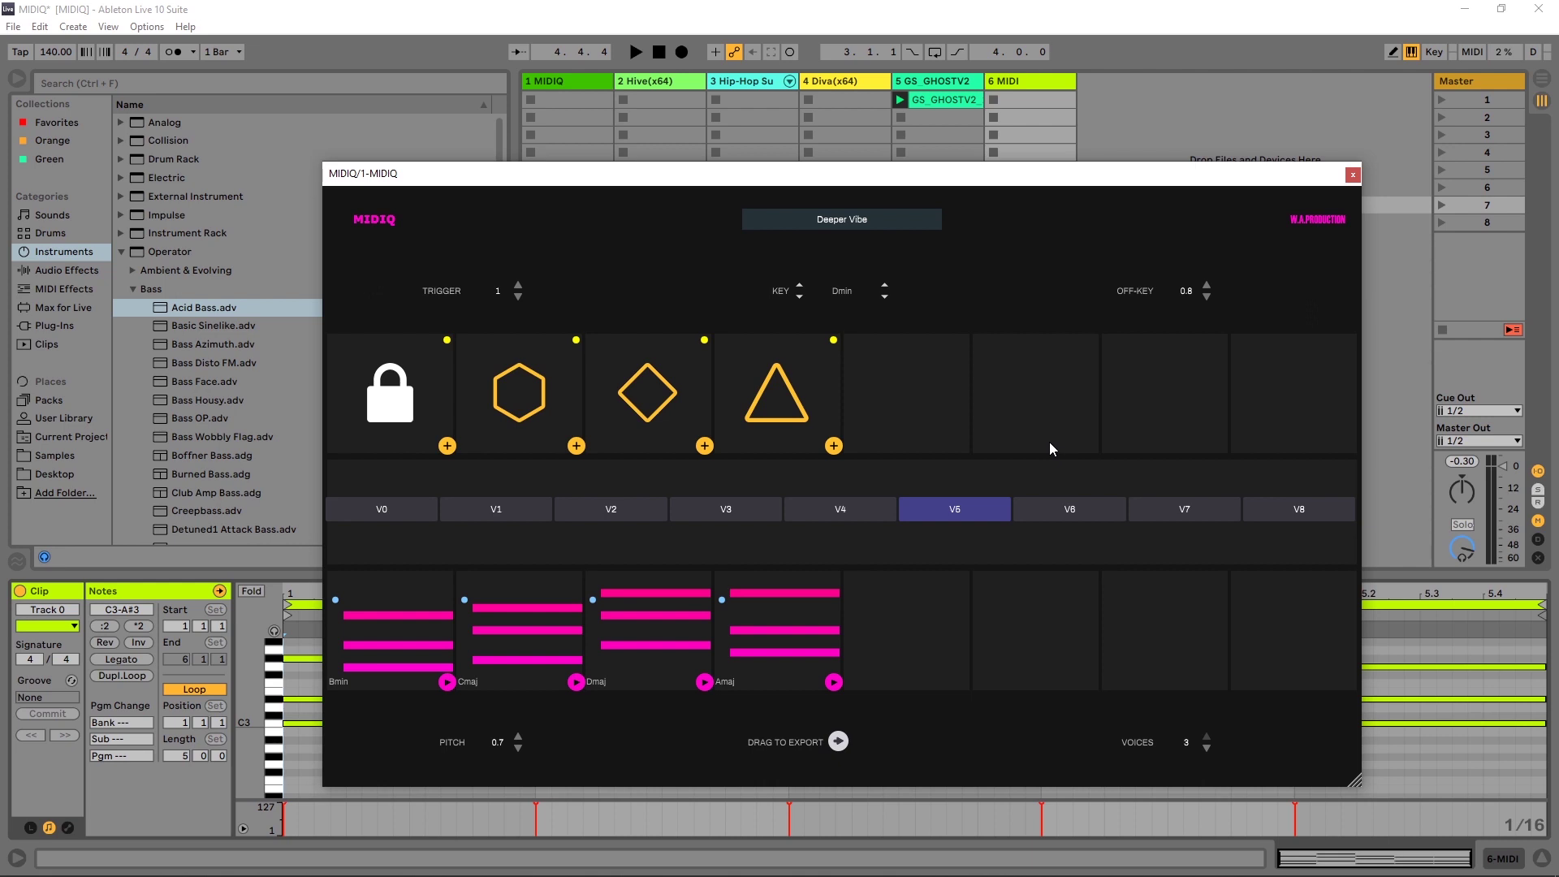
- Turn down the first step's velocity
left_click(333, 370)
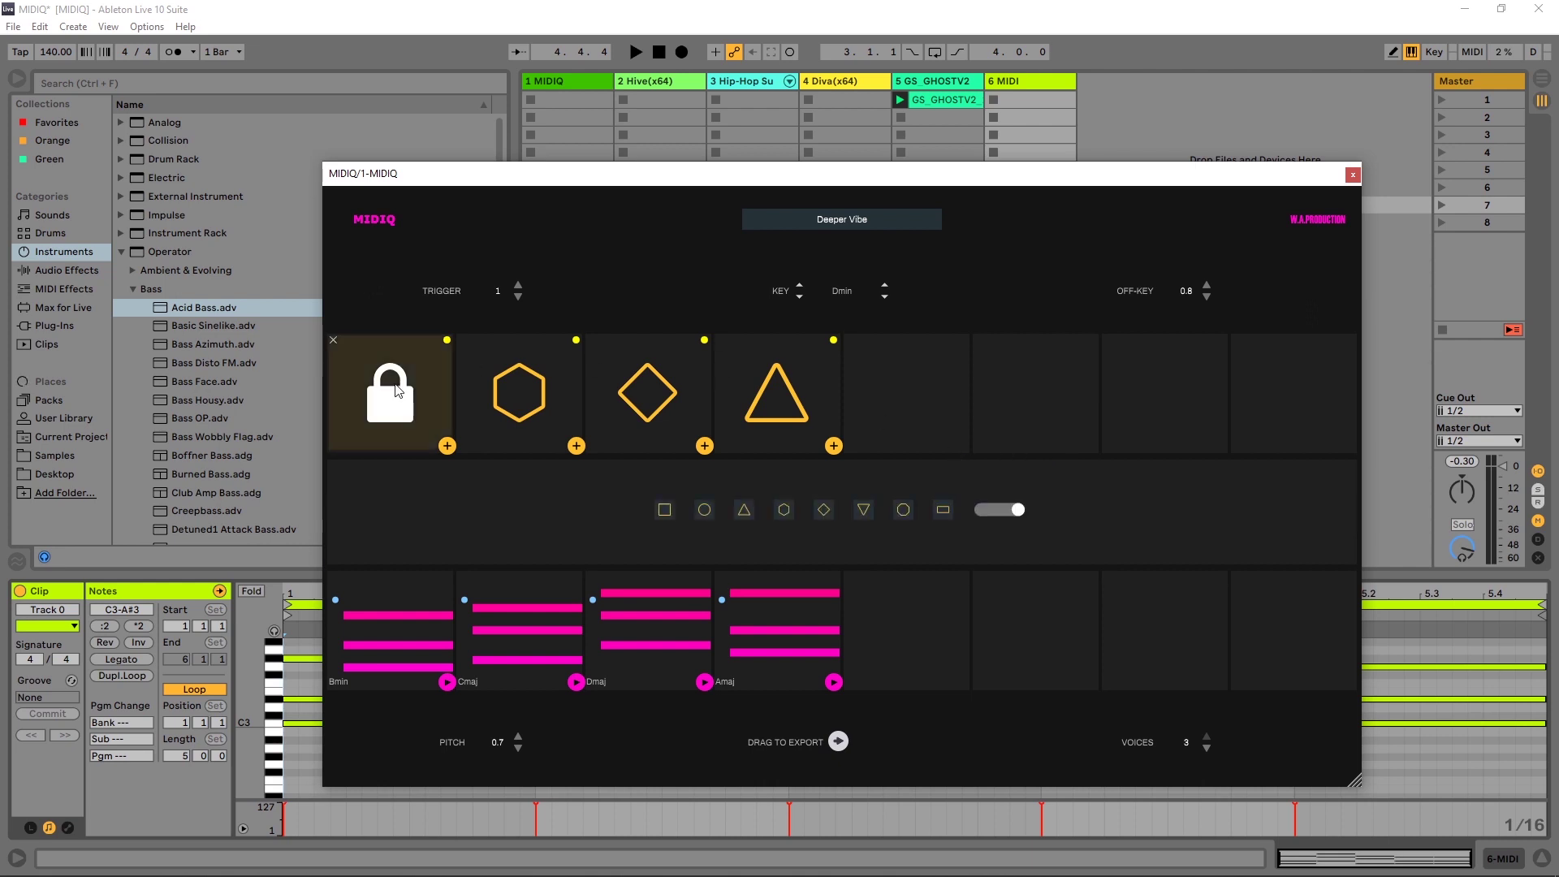
left_click(1014, 514)
mouse_move(431, 400)
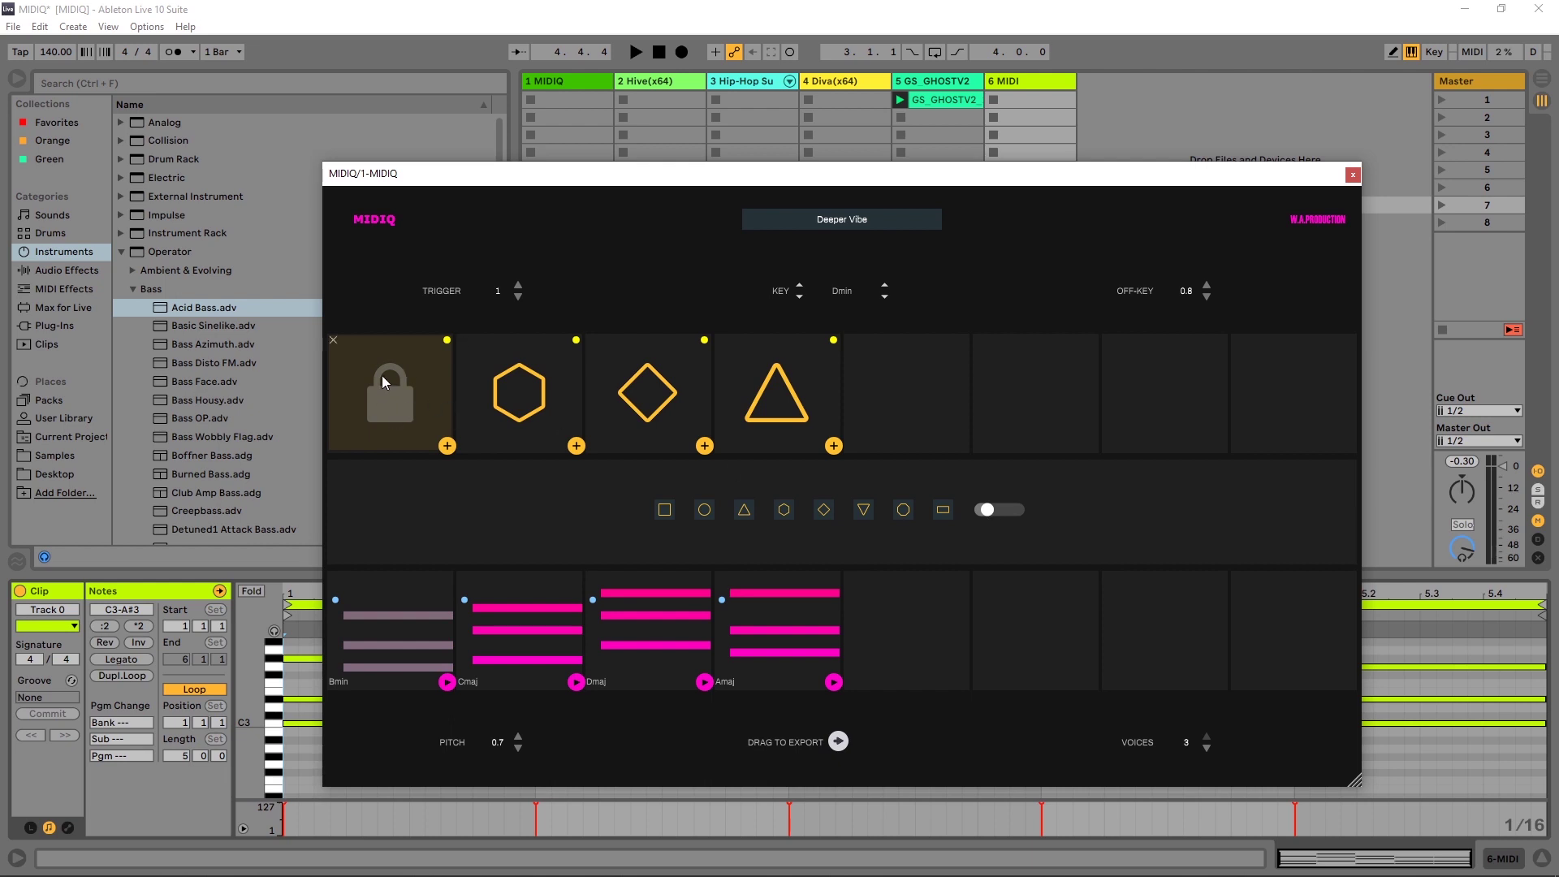
left_click(994, 512)
left_click(996, 516)
- Unlock the first chord and play the new Bbmaj, Cmin, Abmaj, Ebmaj progression
left_click(337, 605)
left_click(906, 512)
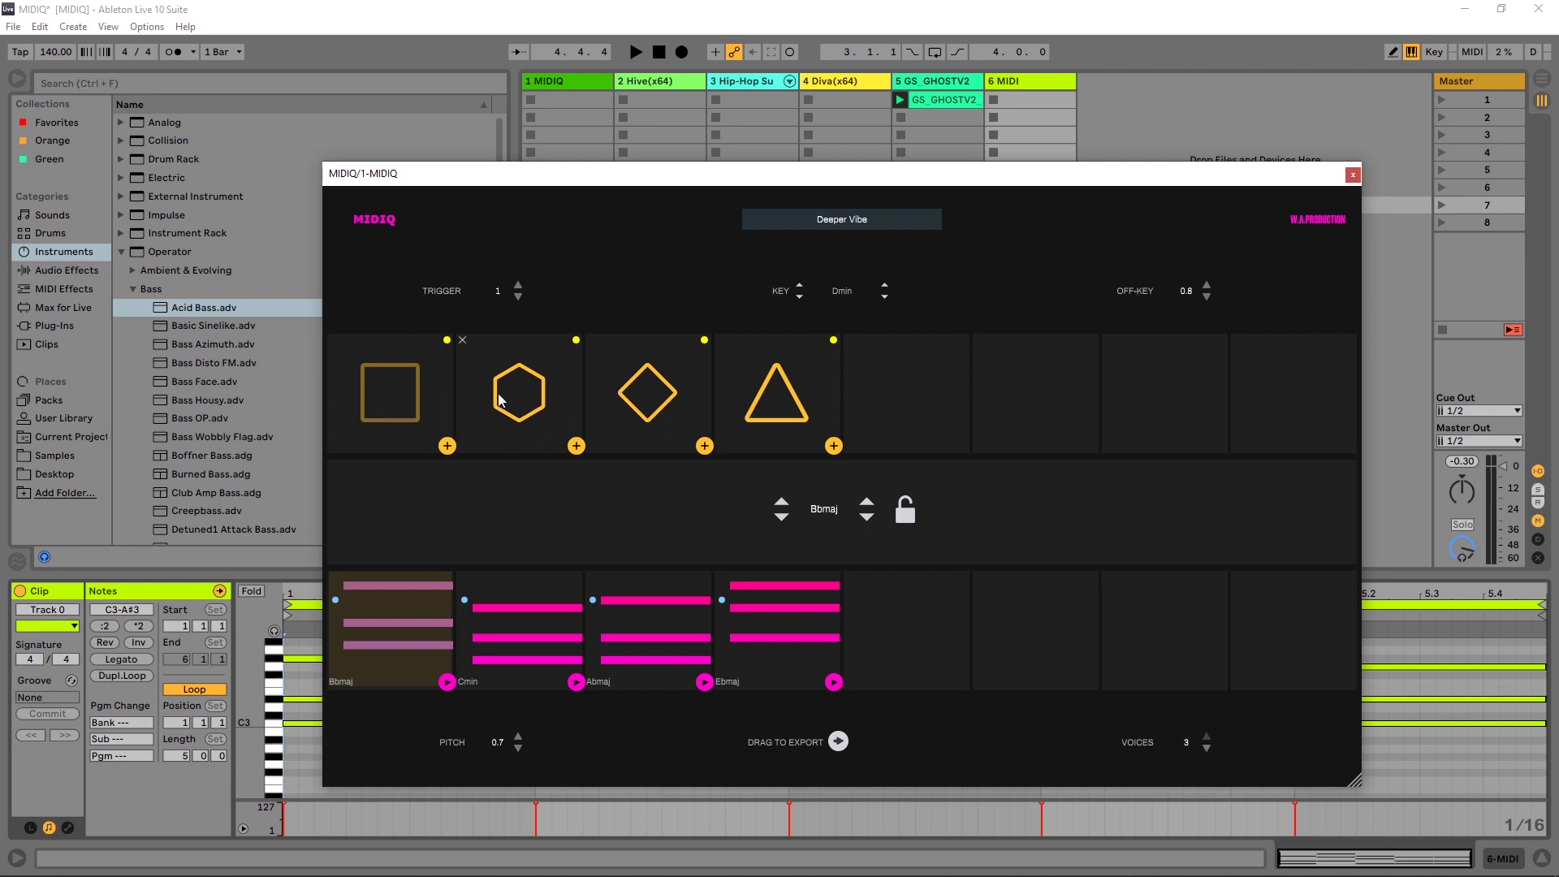
key("space")
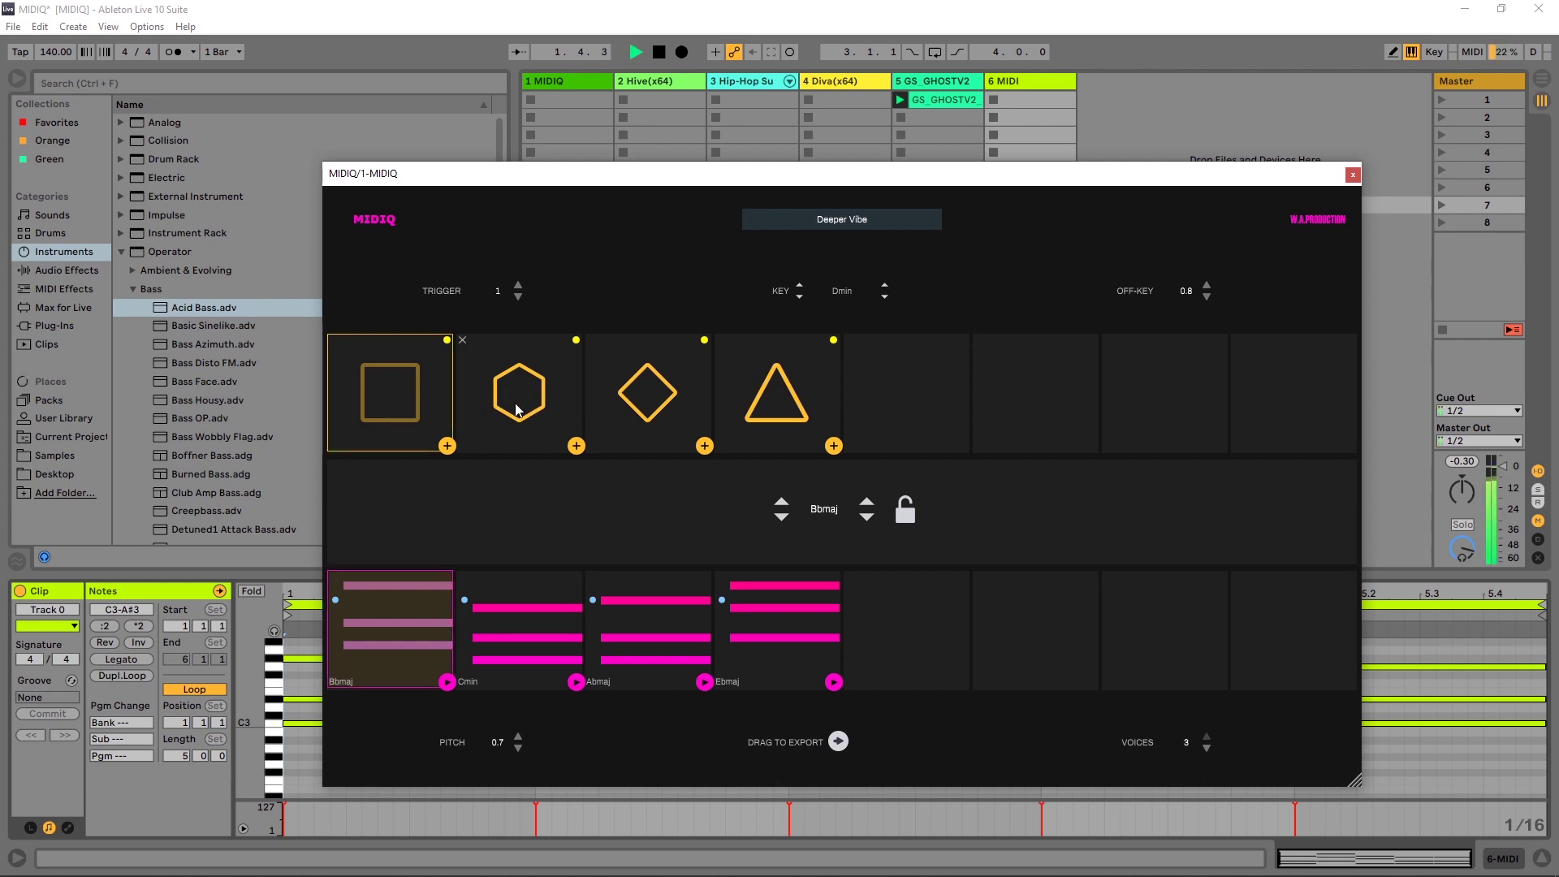
key("space")
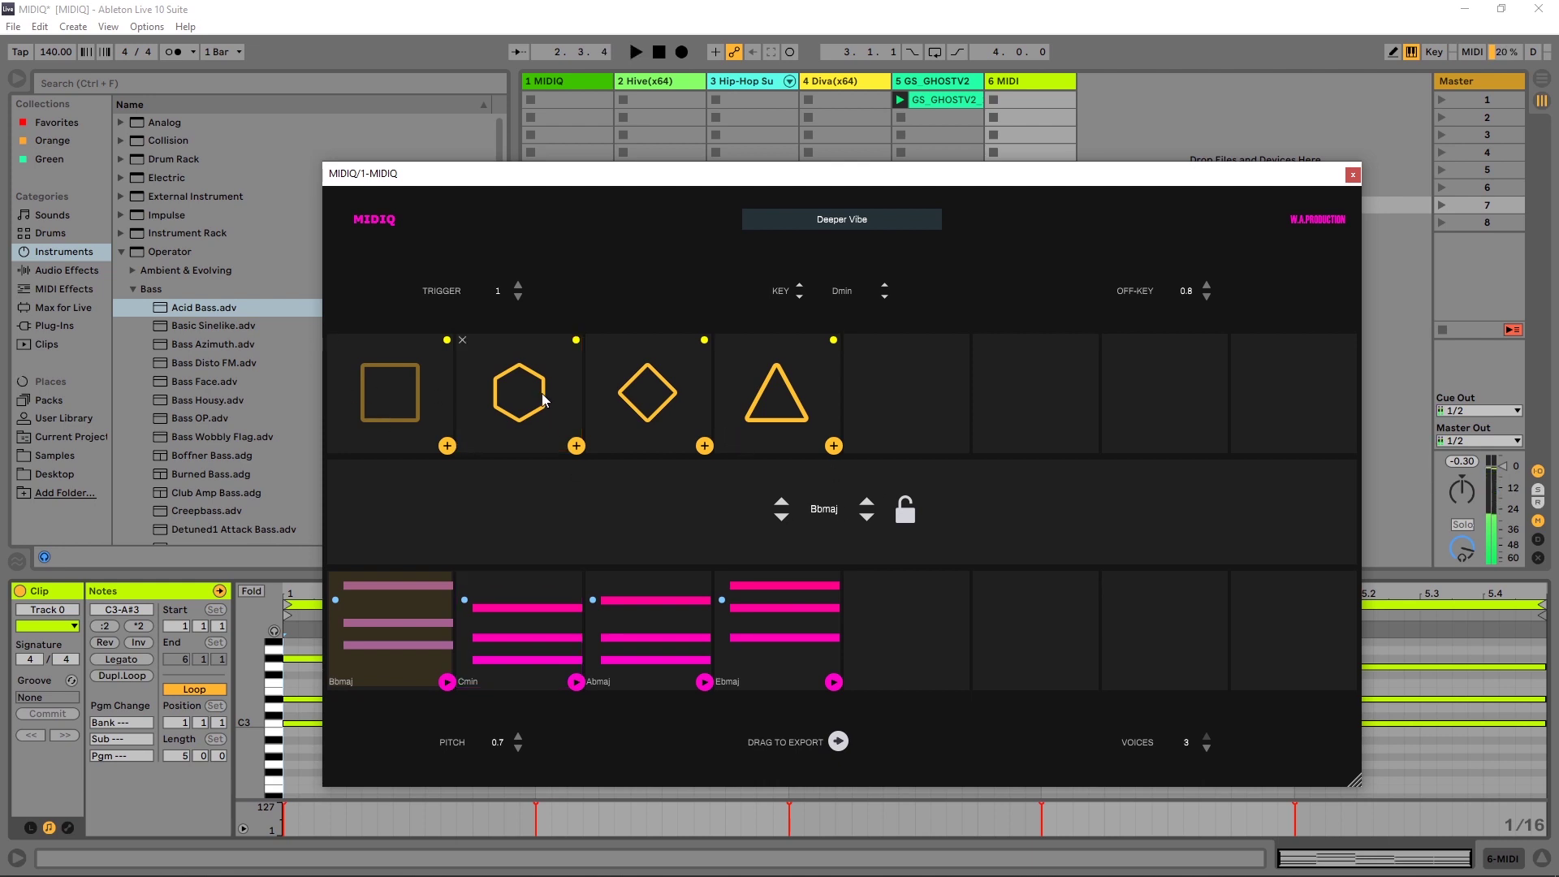
- Shade step velocities: lower the triangle step and slightly raise the diamond step
left_click(542, 393)
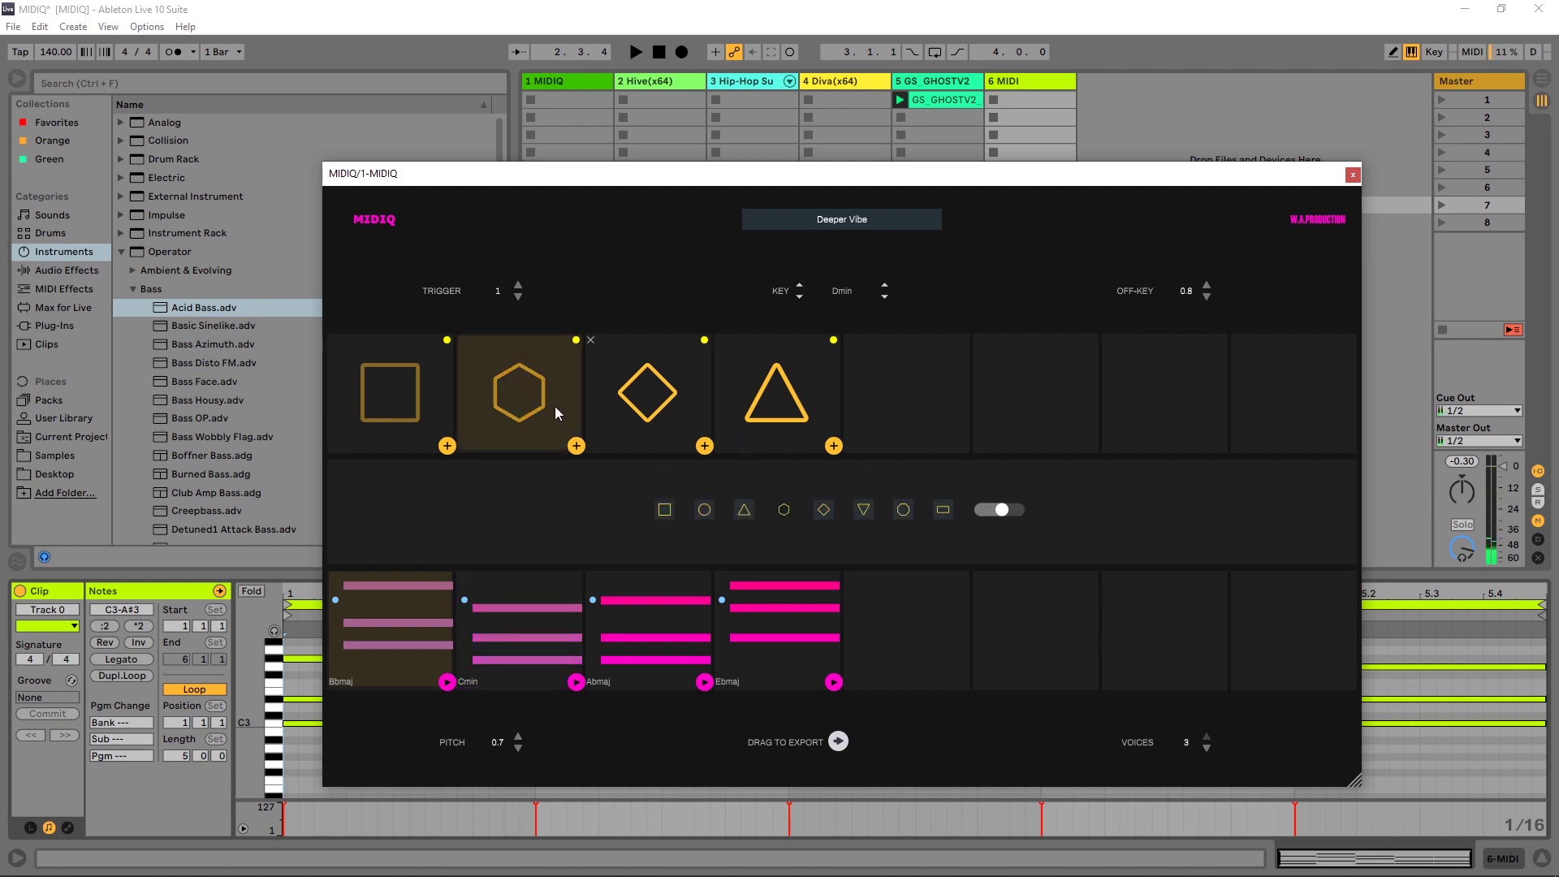
left_click(682, 431)
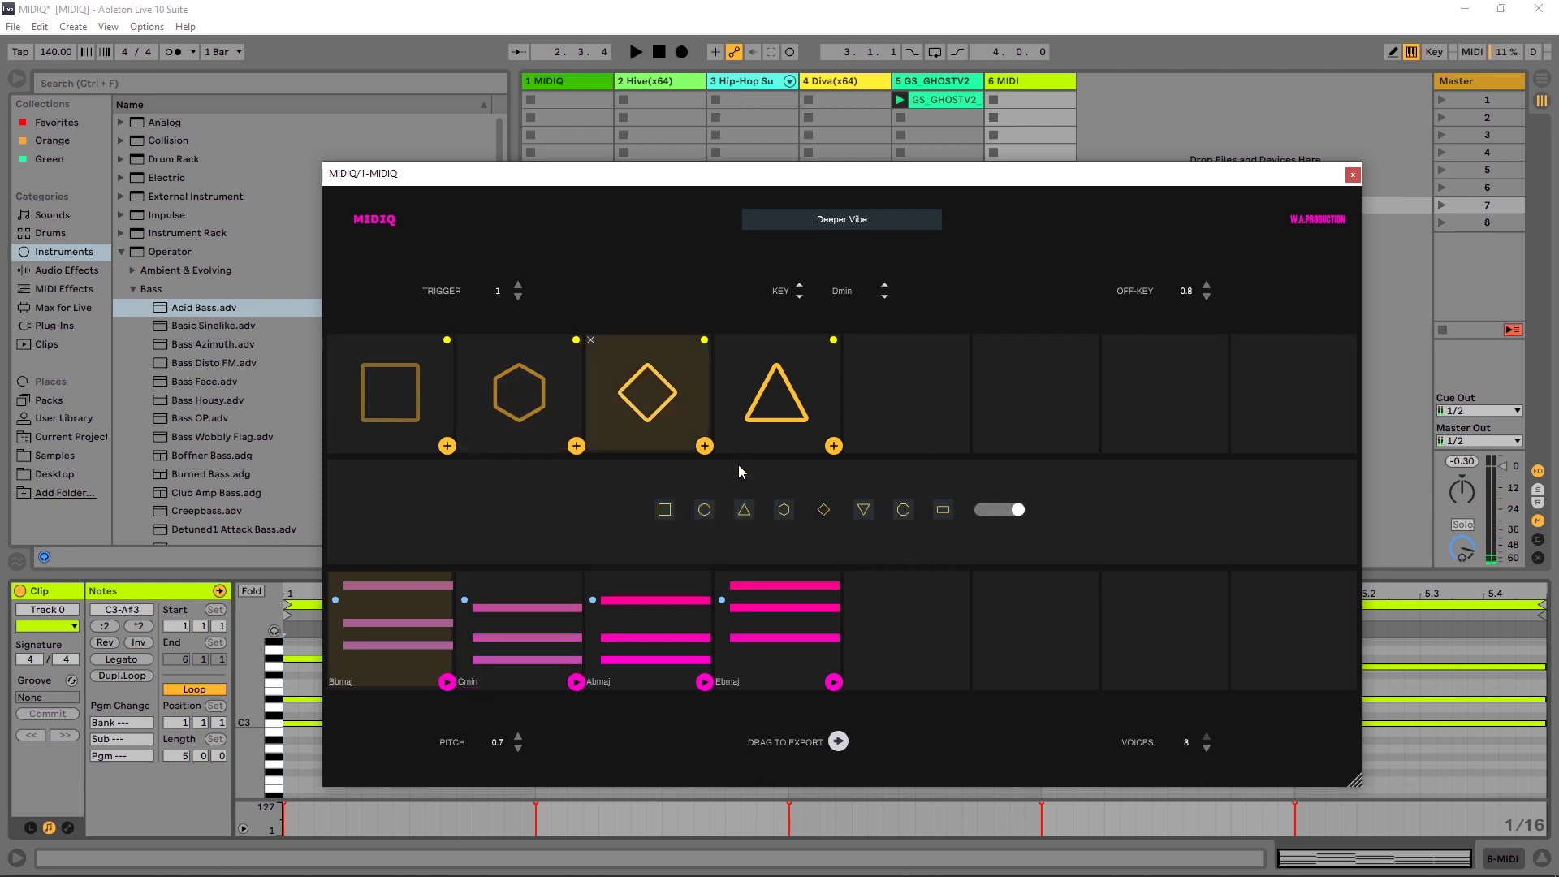
left_click(1006, 509)
left_click(811, 401)
key("space")
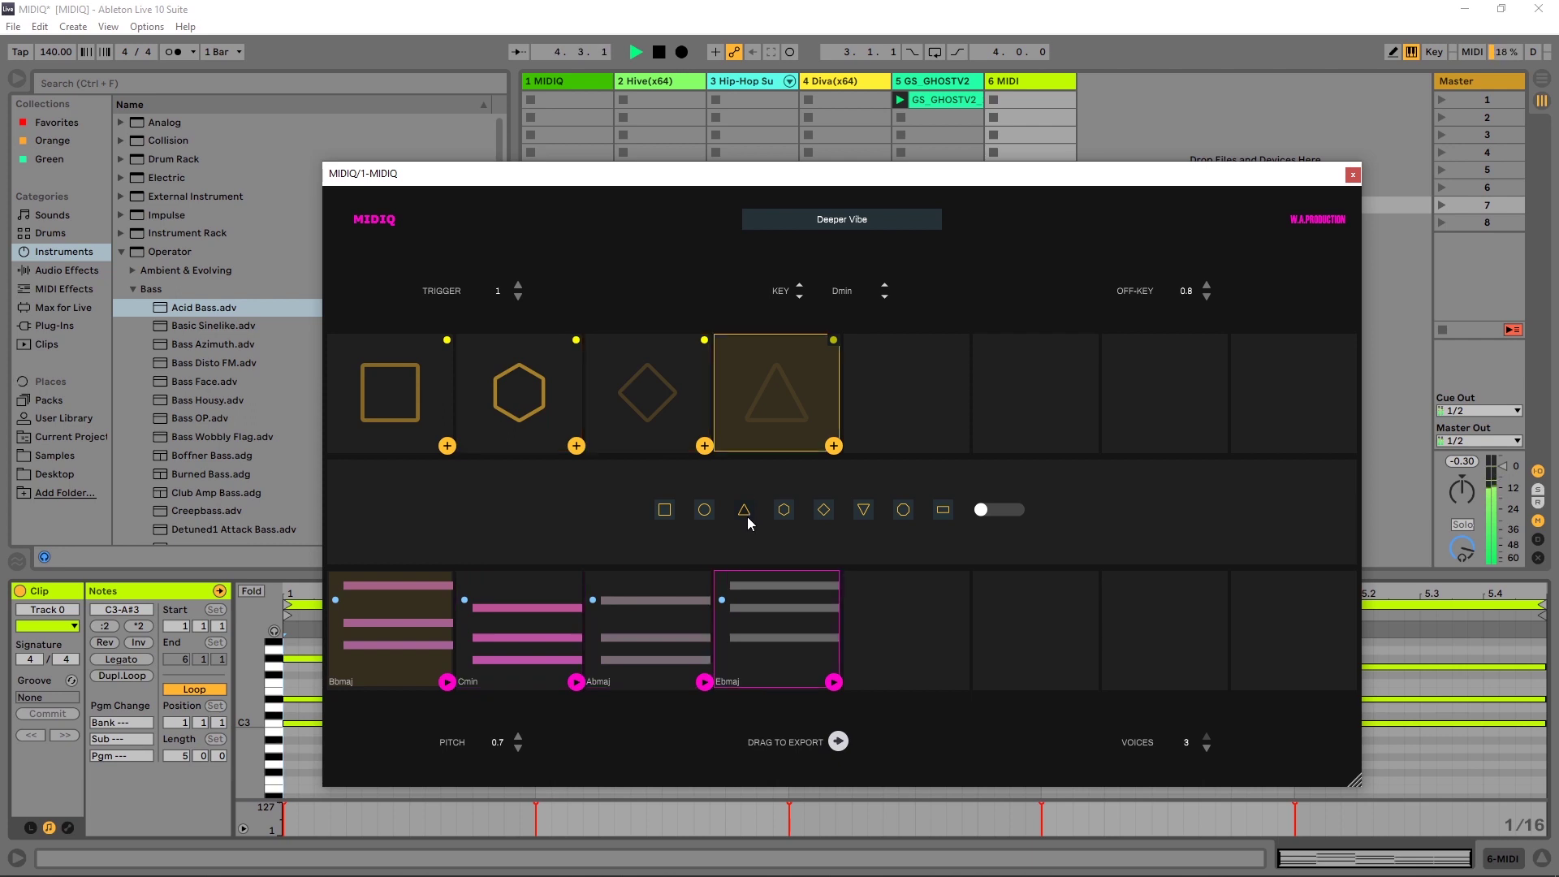
key("space")
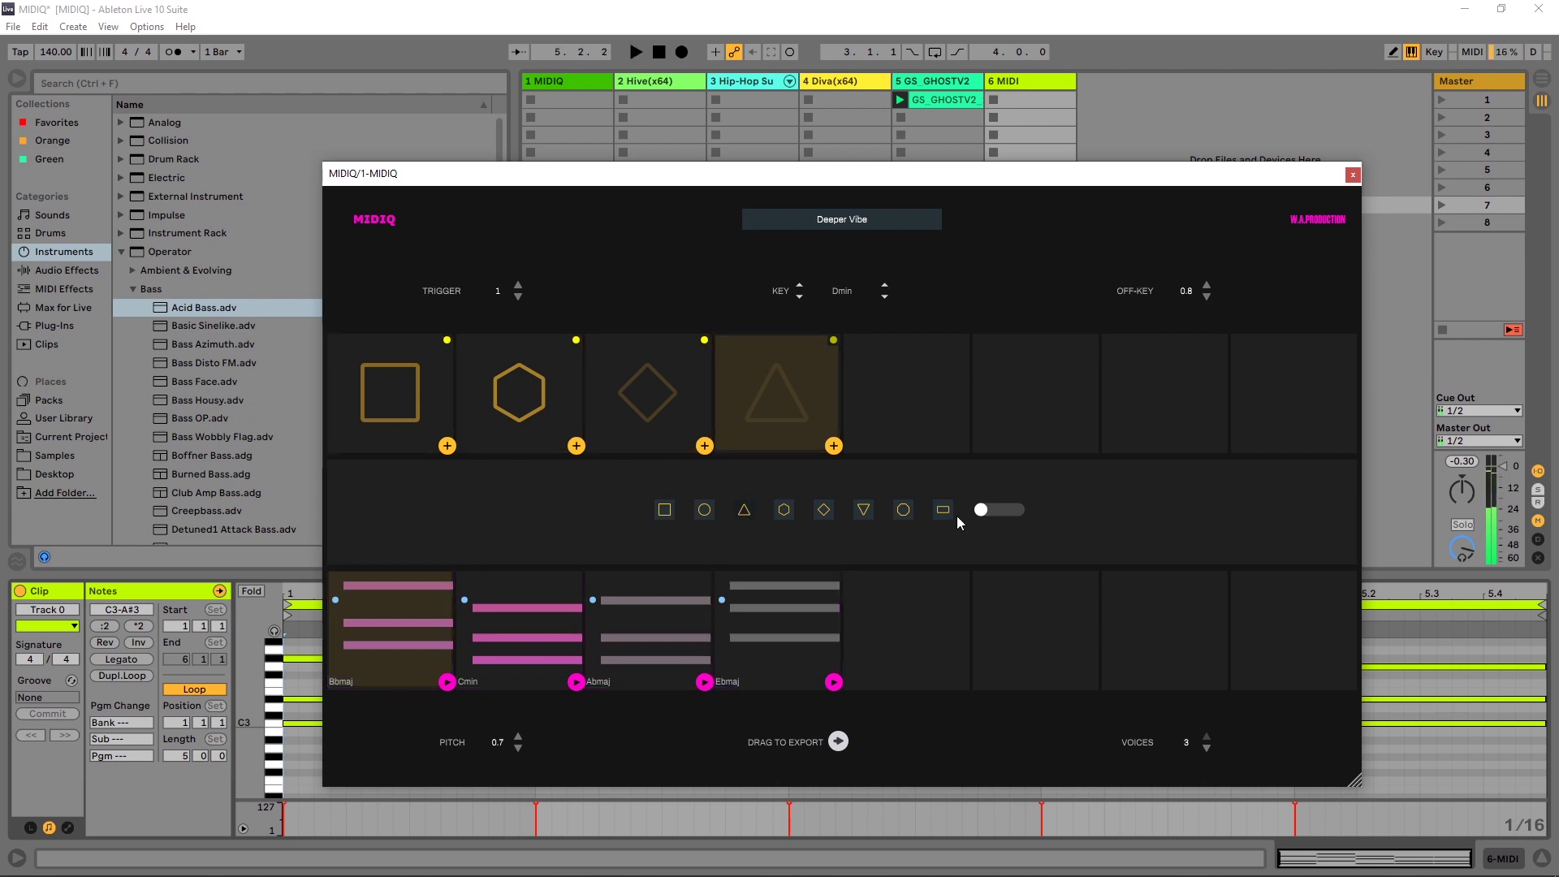
left_click(602, 378)
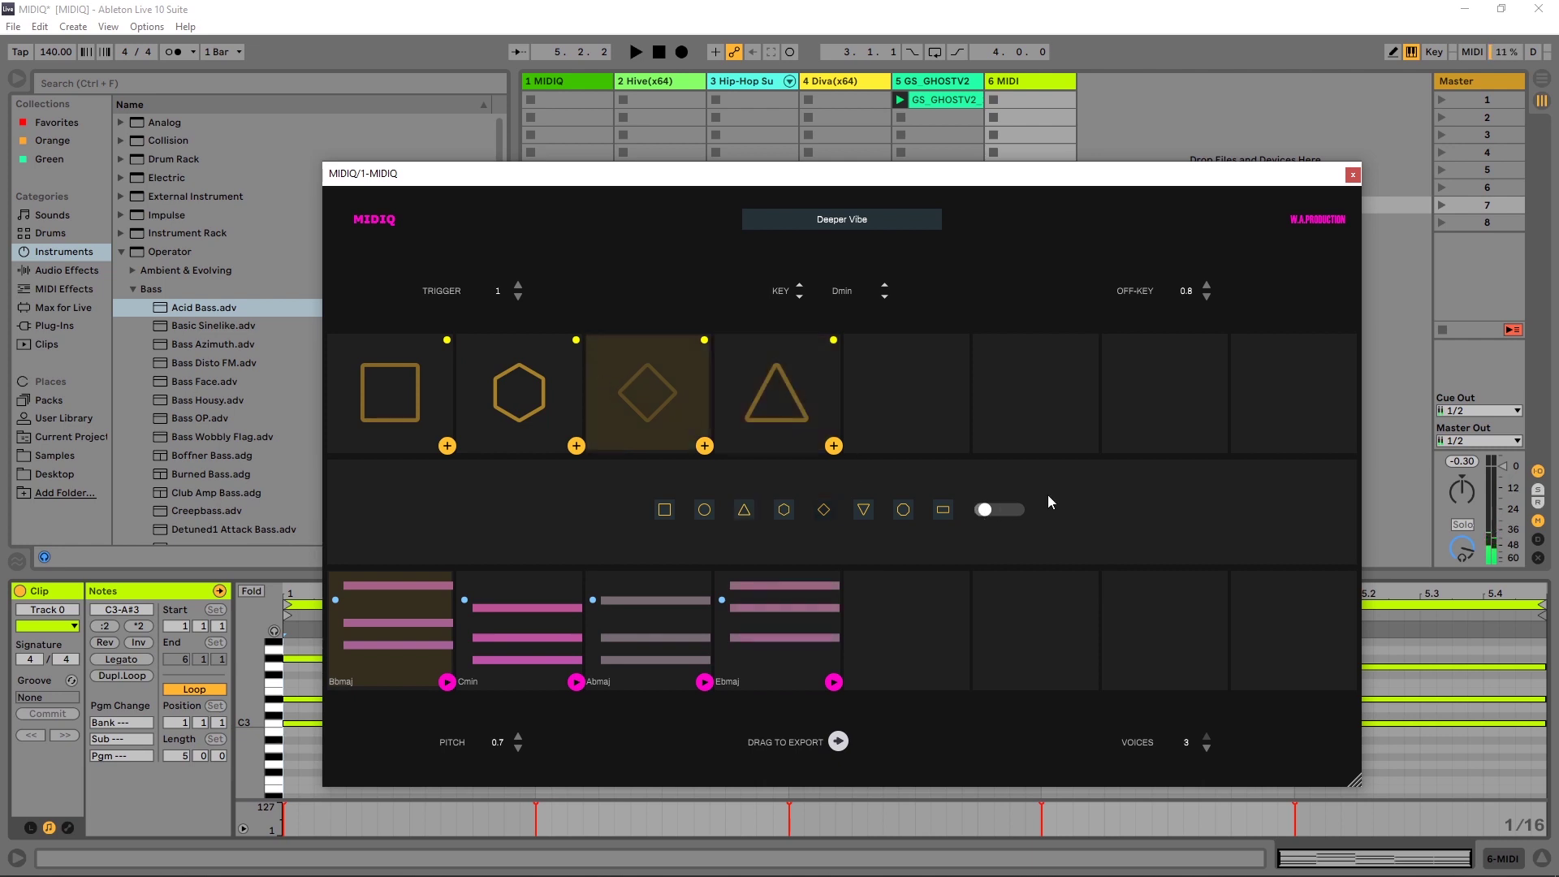
left_click(985, 509)
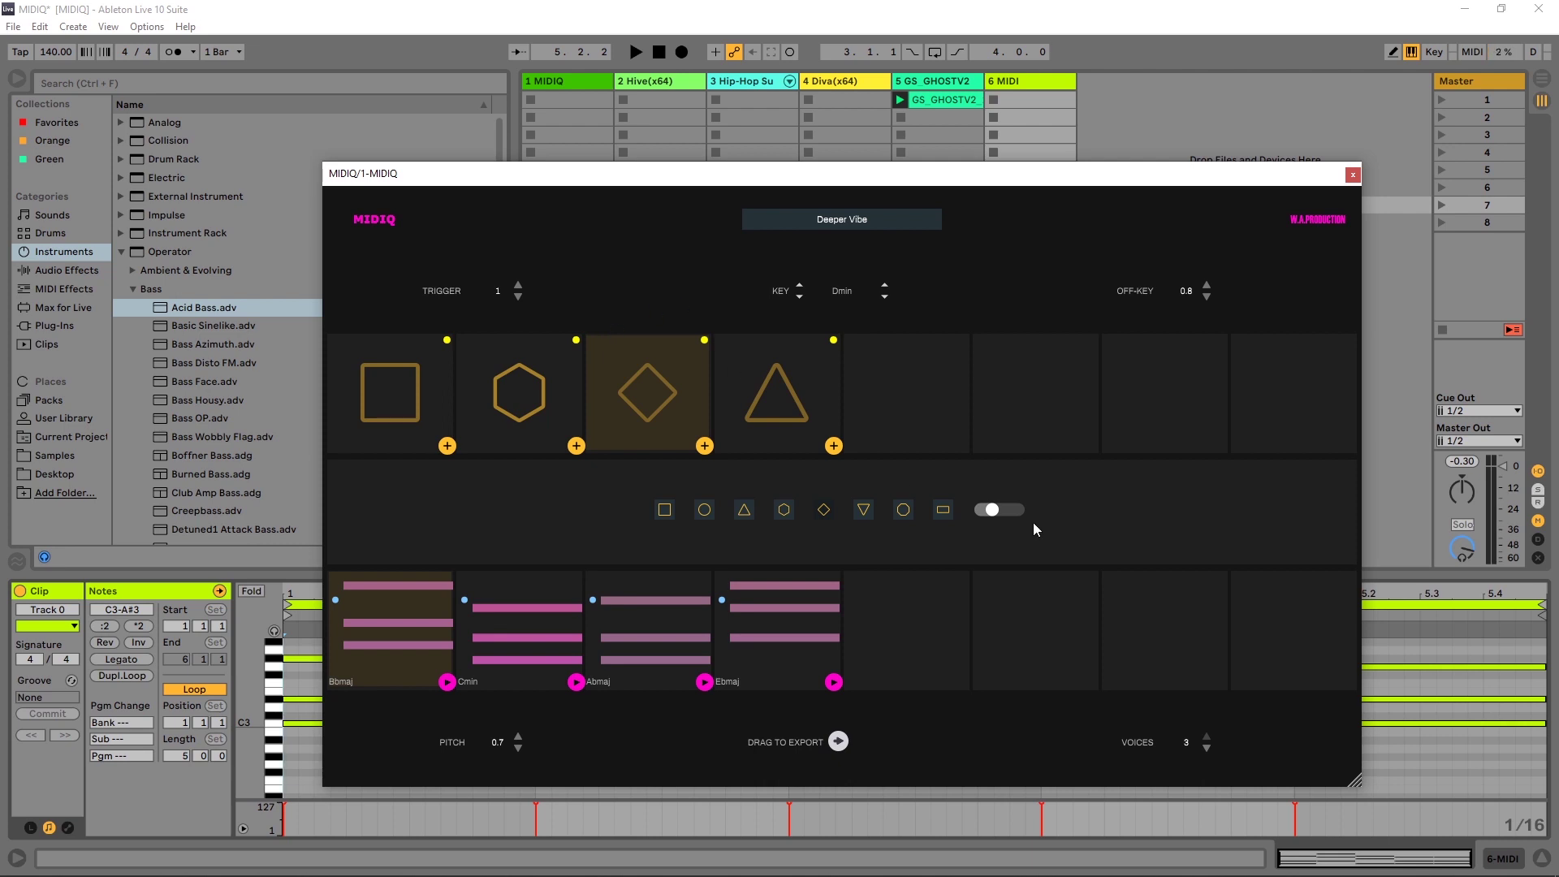
- Load the 'Into the Sunset' preset (key Bbmin, trigger 1/2, eight chords) and play it
left_click(845, 221)
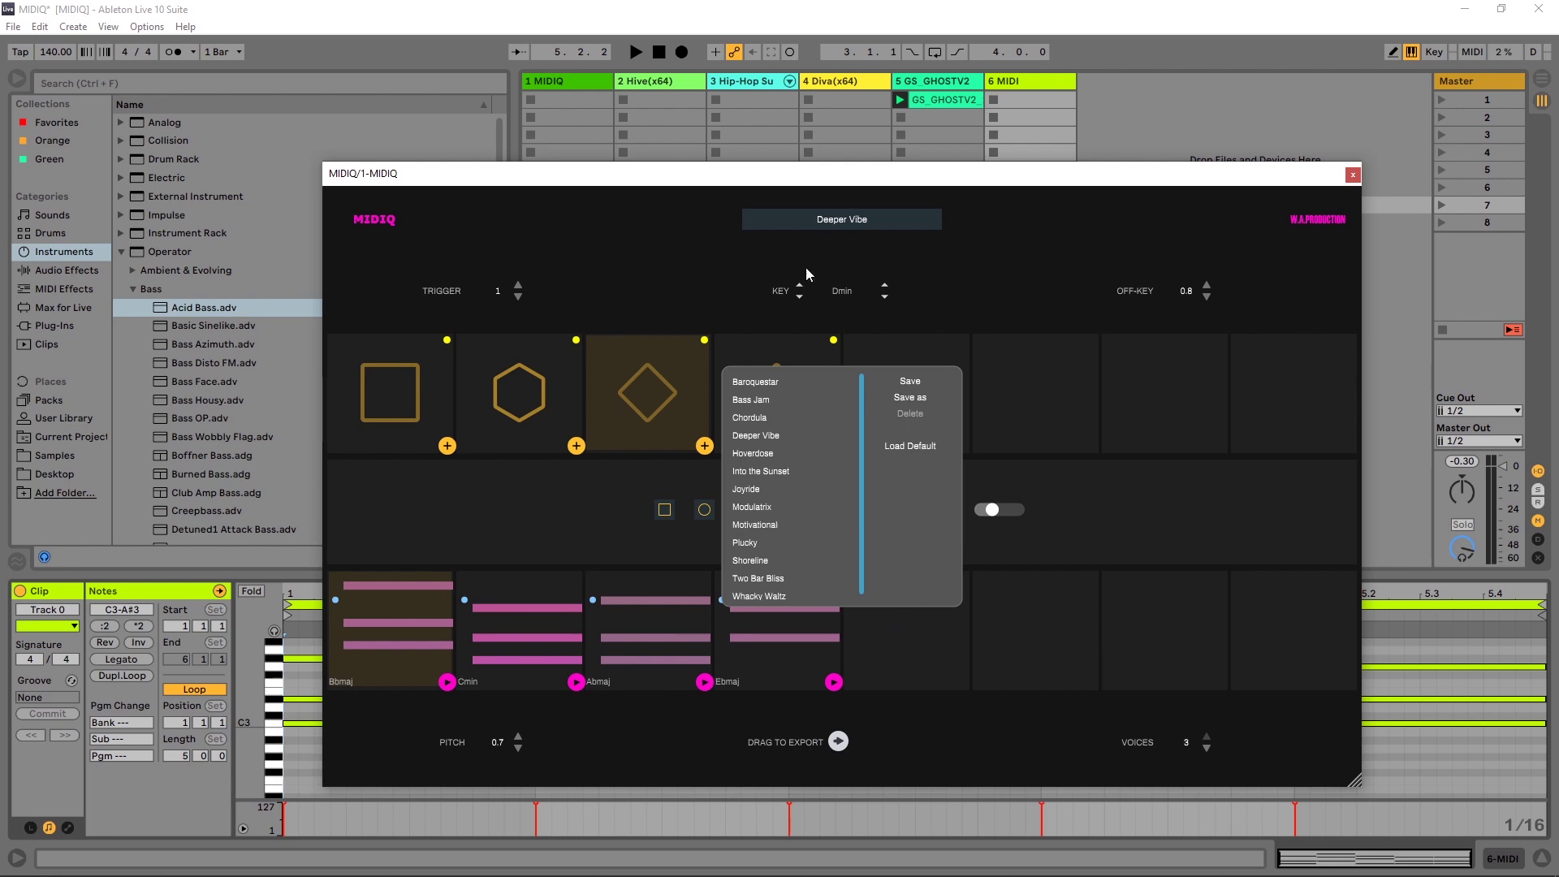
left_click(837, 220)
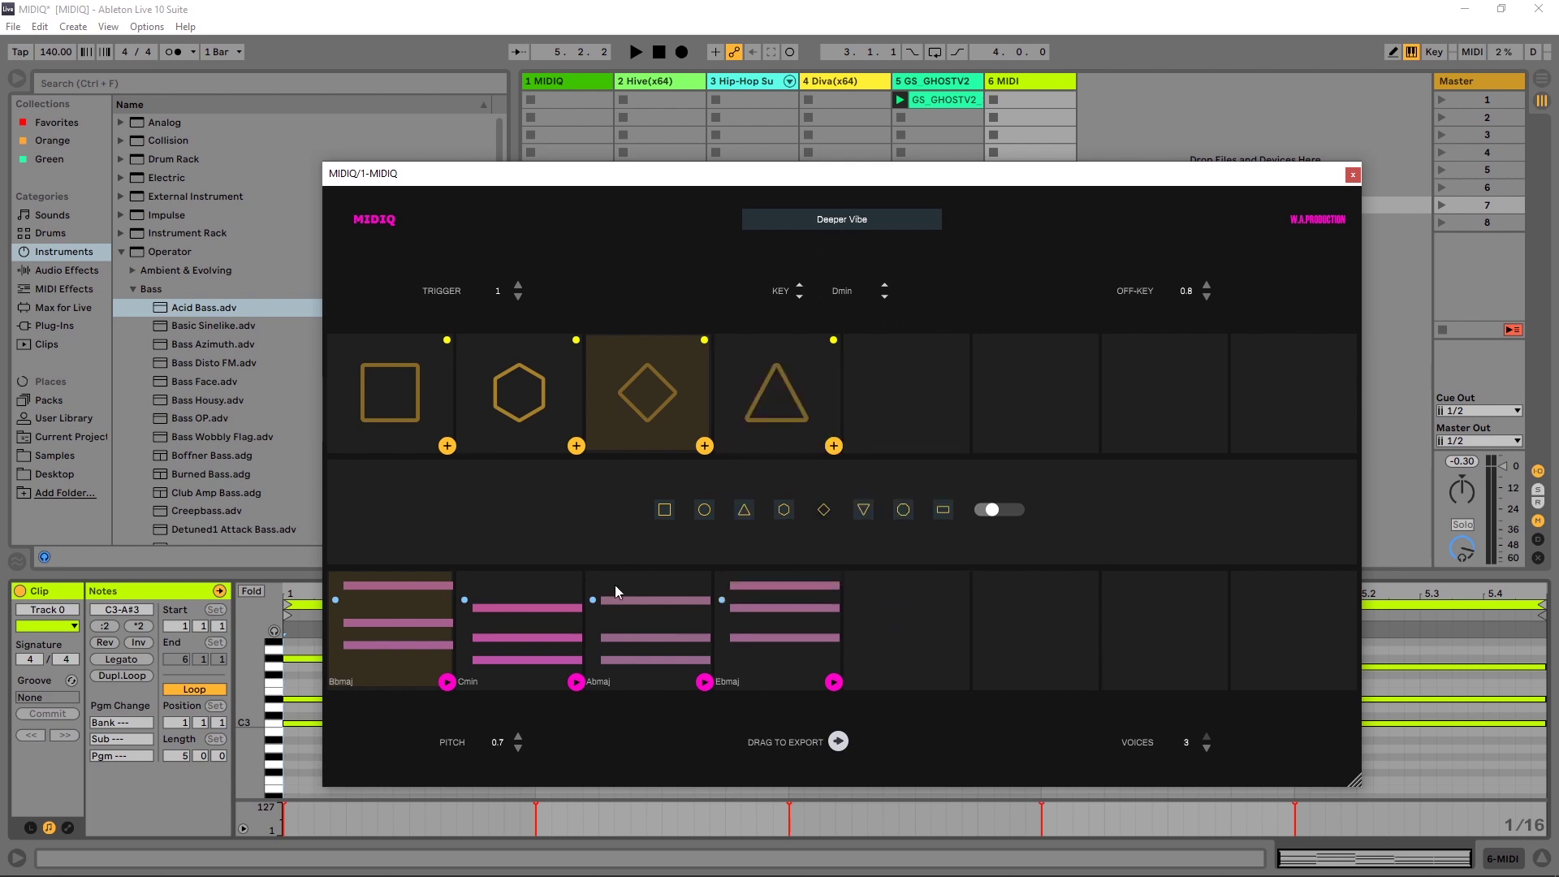
left_click(843, 221)
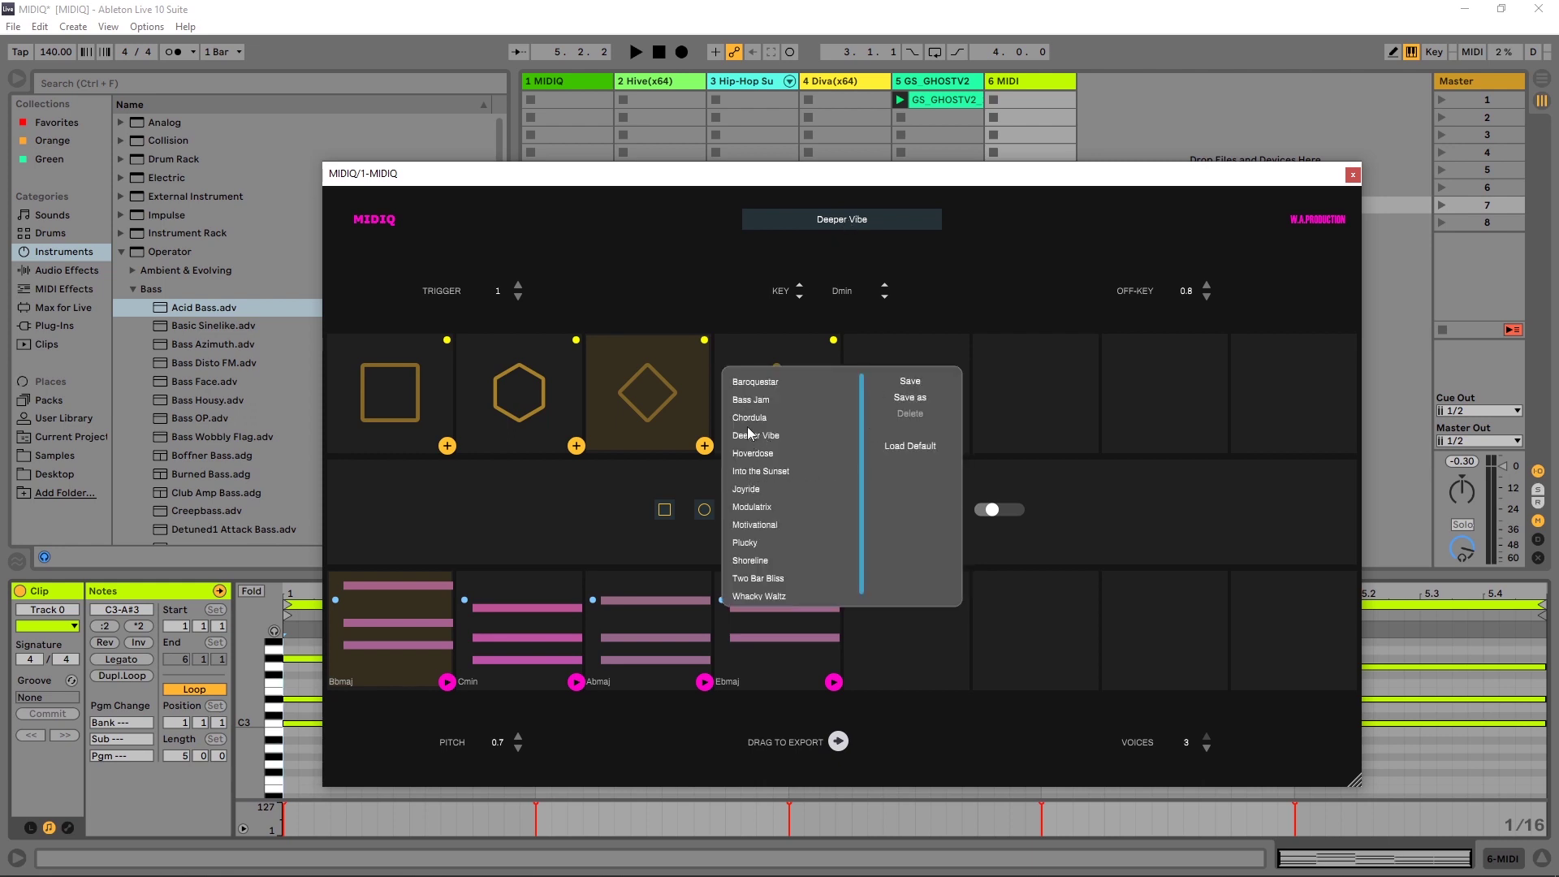
left_click(755, 472)
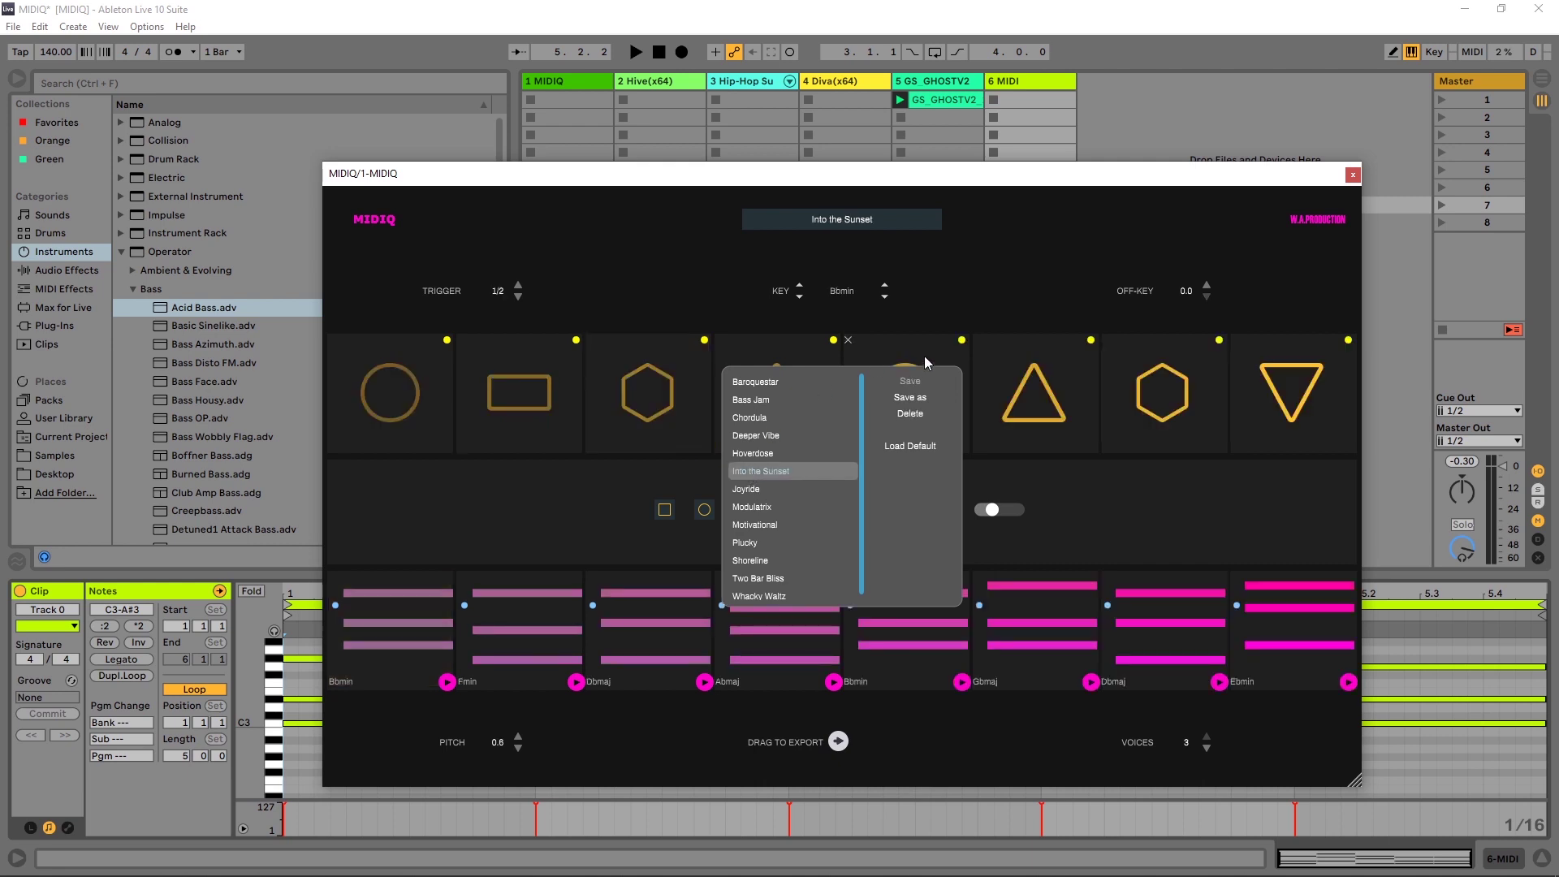
left_click(745, 227)
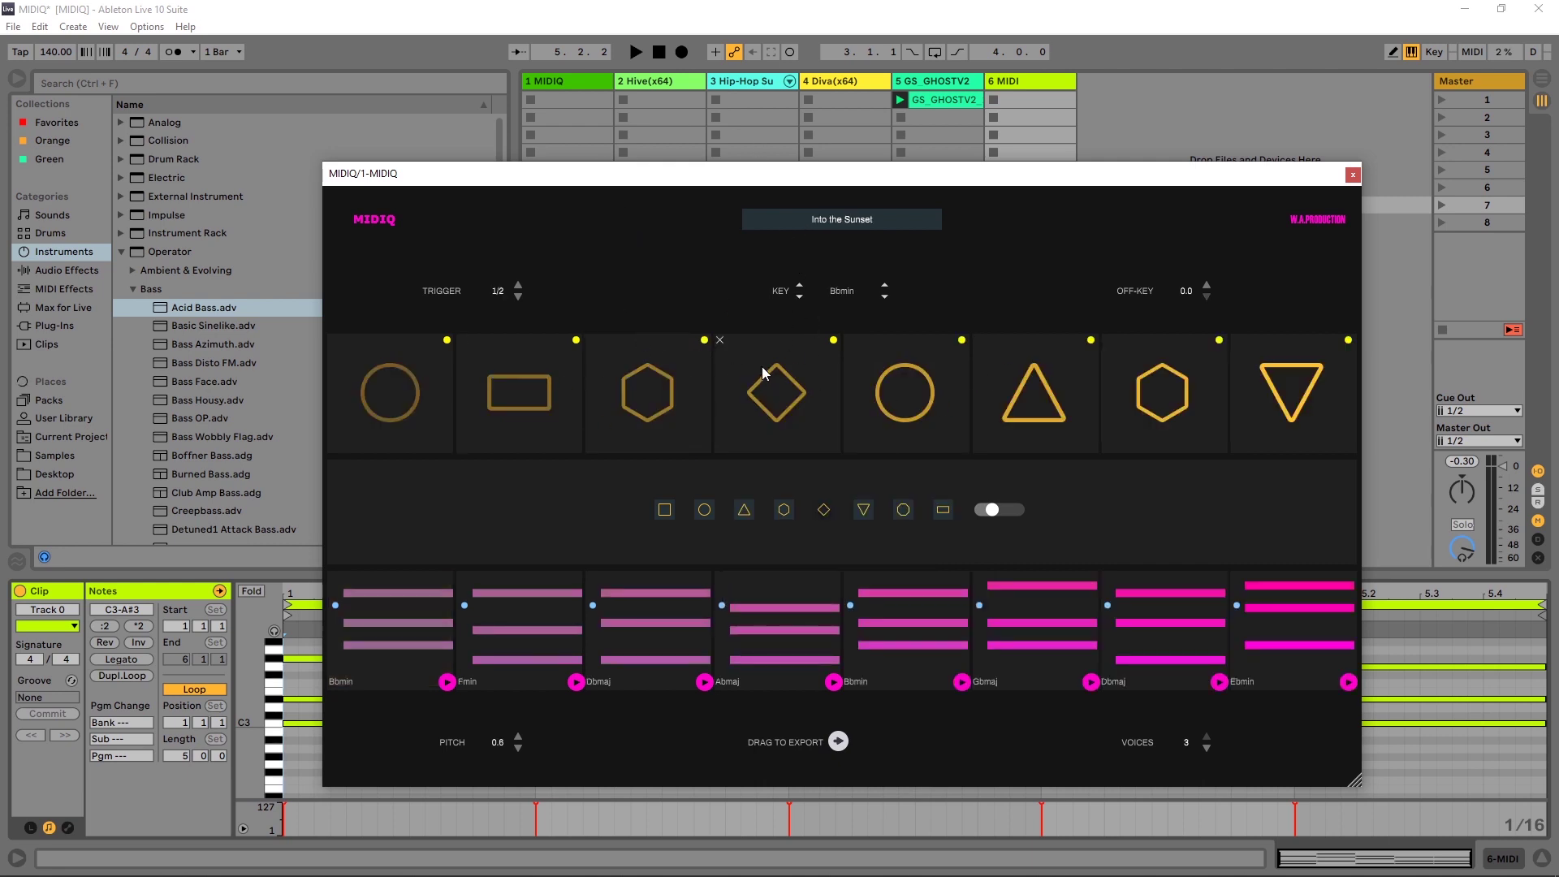
key("space")
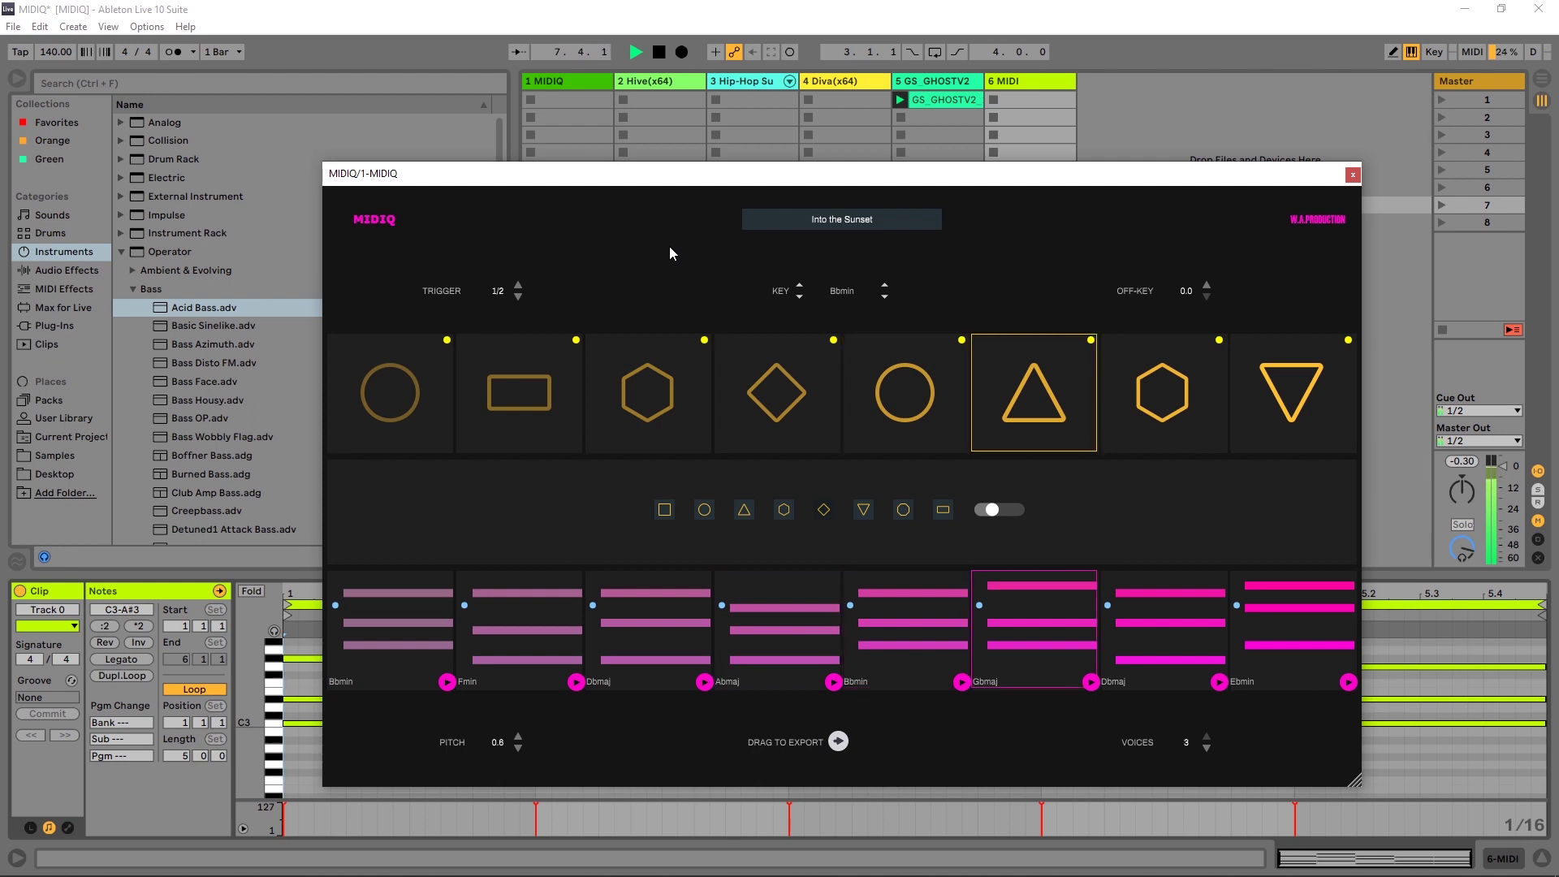
key("space")
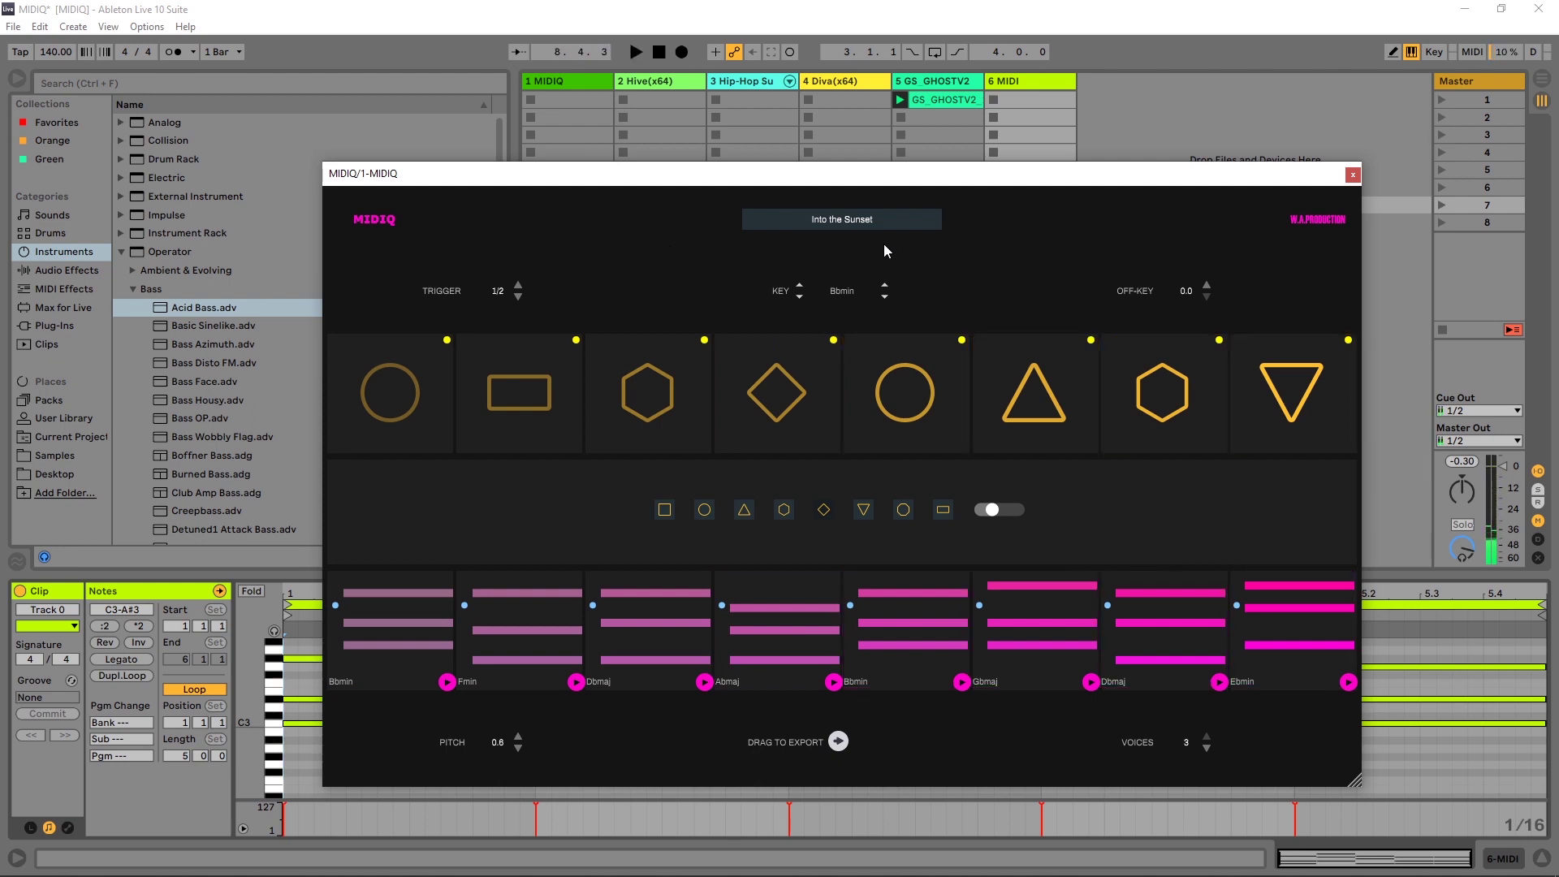
left_click_drag(620, 185, 571, 158)
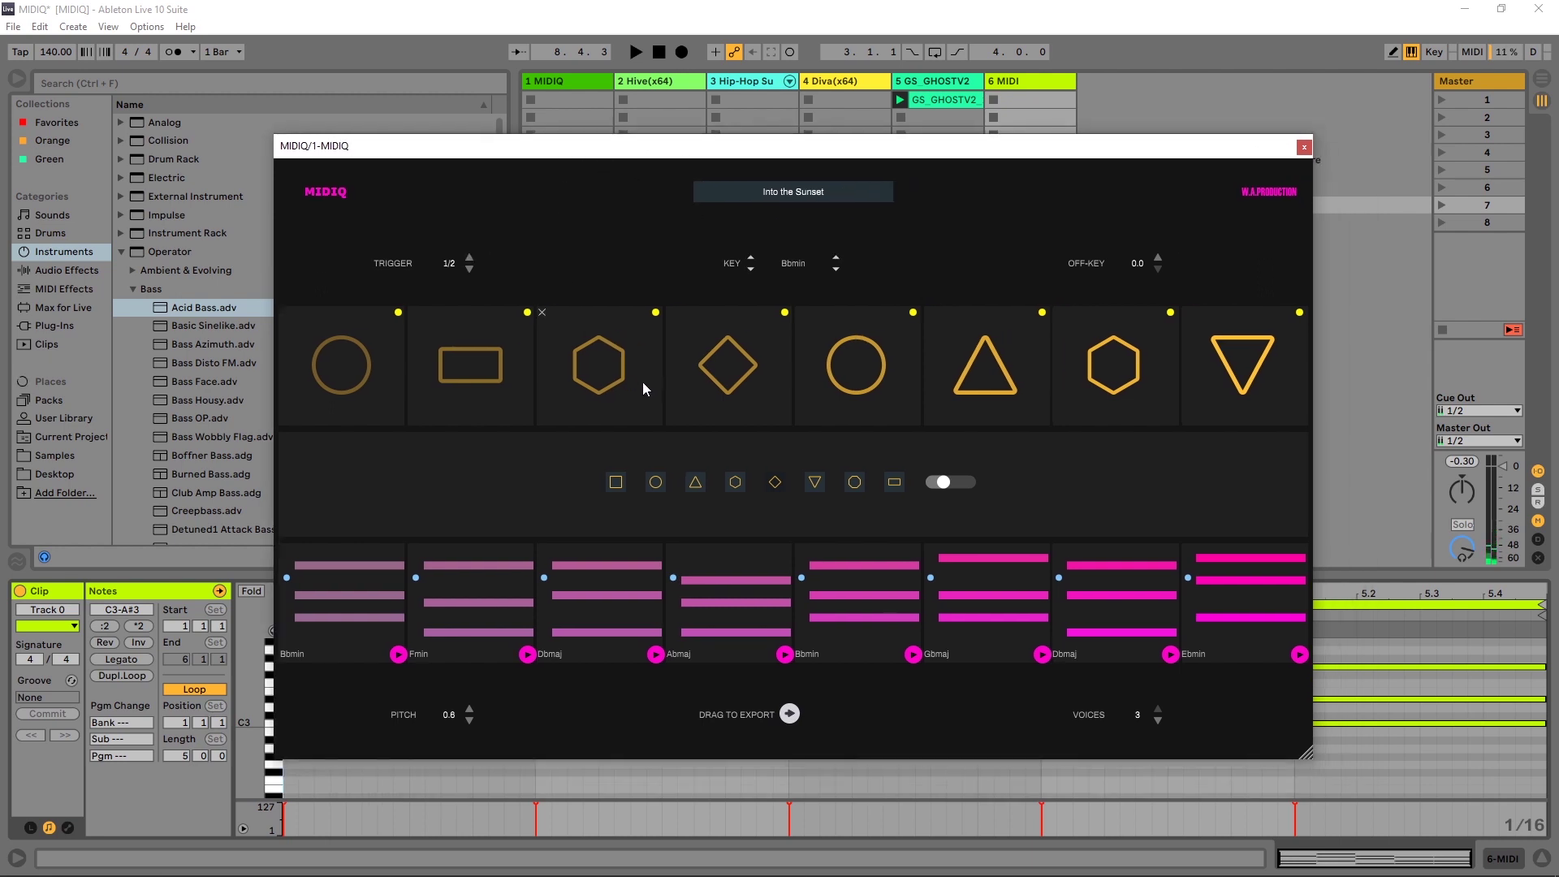